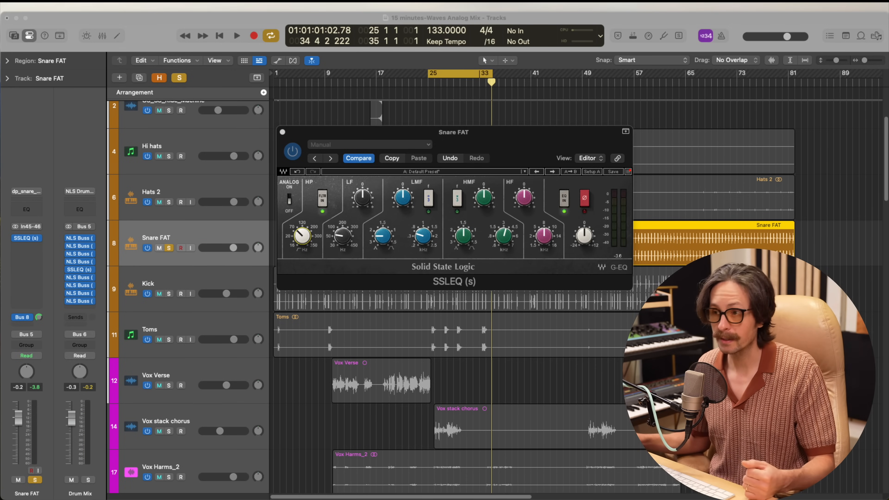
# Sweep a 12 dB high-mid boost on the Snare FAT's SSLEQ to between 5 and 6 kHz, and reduce the boost to taste.
pyautogui.click(539, 206)
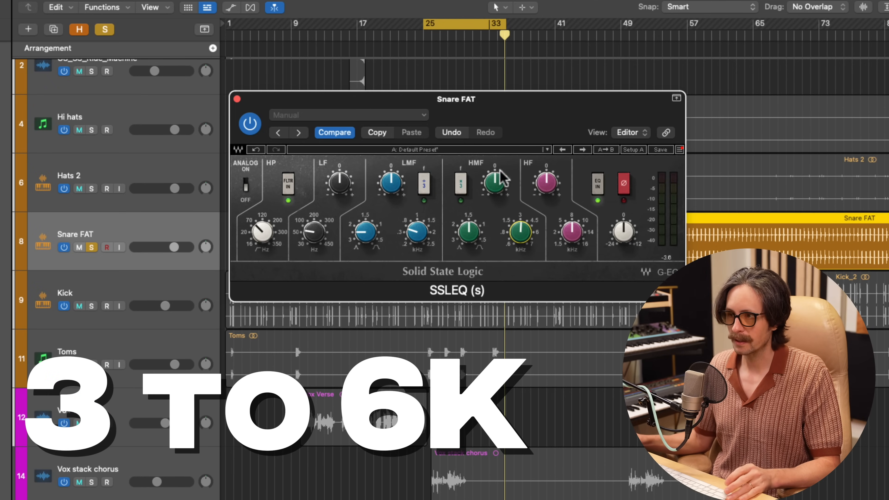
pyautogui.moveTo(501, 171); pyautogui.dragTo(504, 162)
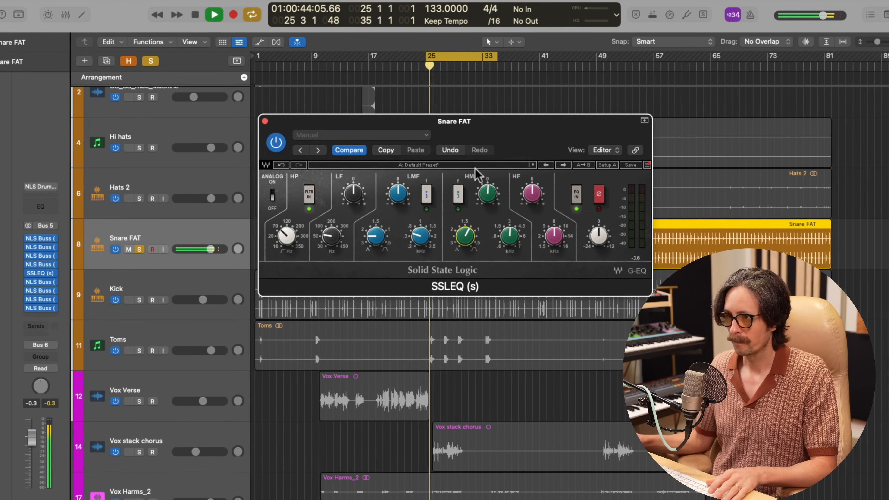
pyautogui.moveTo(495, 183)
pyautogui.mouseDown()
pyautogui.moveTo(508, 95)
pyautogui.moveTo(488, 190)
pyautogui.mouseUp()
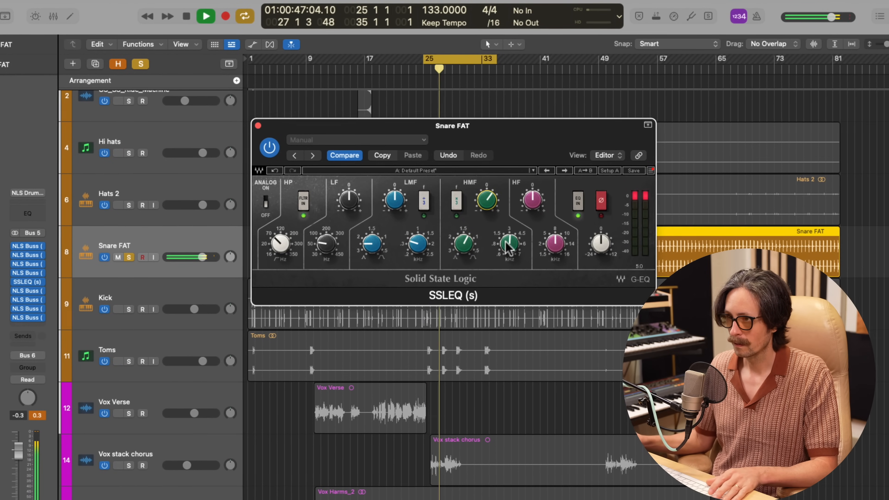
pyautogui.moveTo(507, 243)
pyautogui.mouseDown()
pyautogui.moveTo(508, 225)
pyautogui.moveTo(507, 241)
pyautogui.mouseUp()
pyautogui.moveTo(490, 204); pyautogui.dragTo(490, 147)
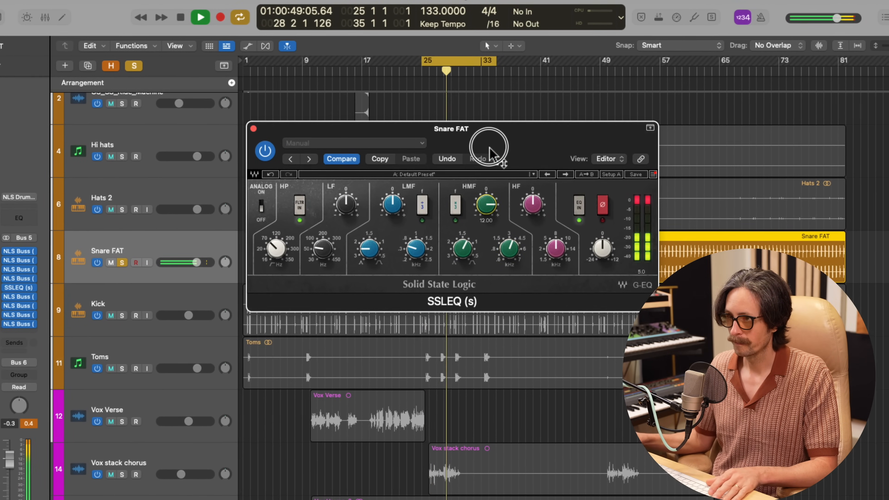
pyautogui.moveTo(511, 263); pyautogui.dragTo(484, 187)
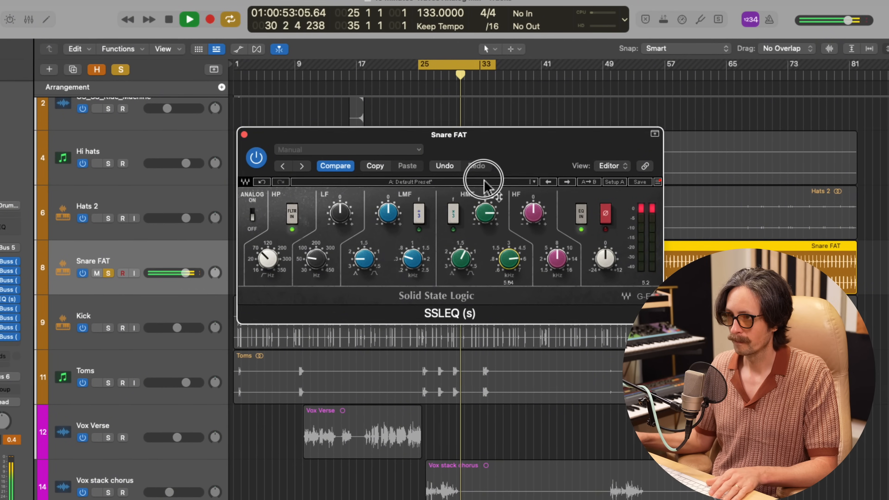
pyautogui.moveTo(489, 219); pyautogui.dragTo(482, 315)
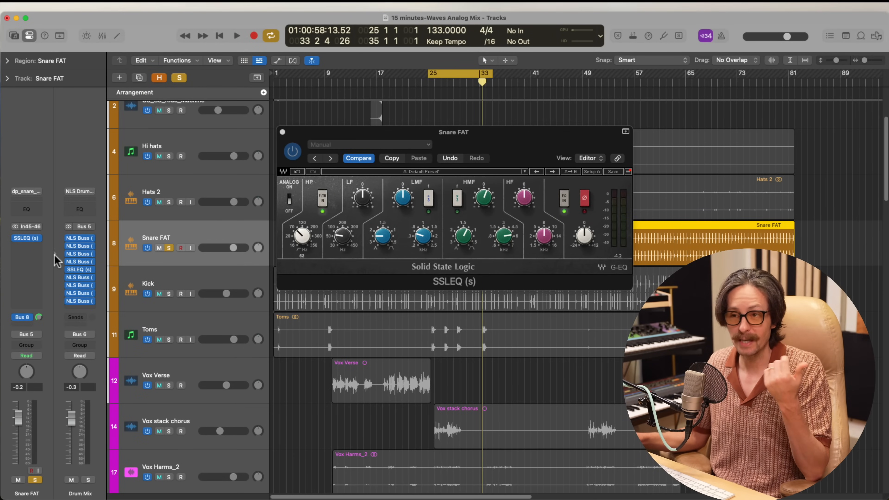
# Add the stereo CLA-76 compressor after the SSLEQ on the Snare FAT track and open its window clear of the EQ.
pyautogui.click(35, 248)
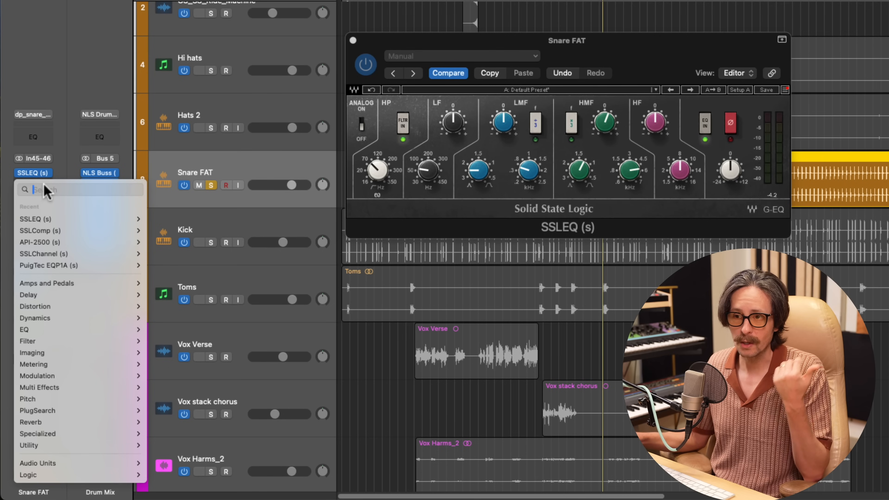
pyautogui.write('cla')
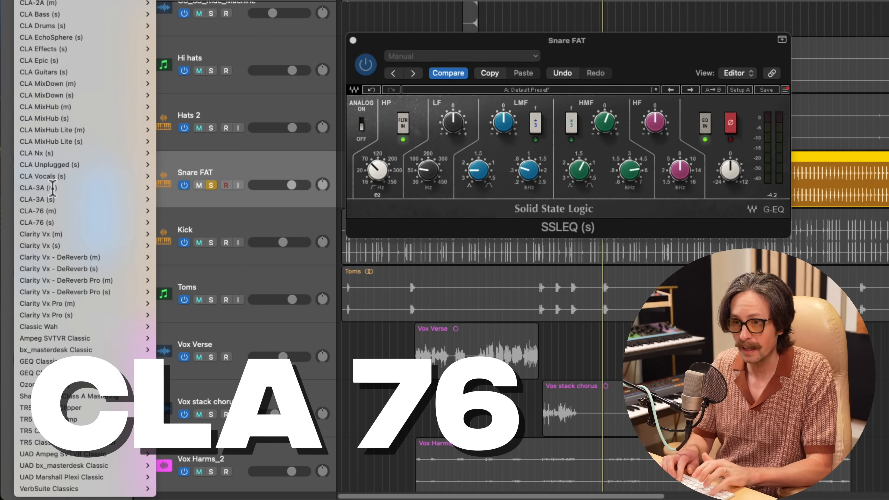
pyautogui.moveTo(59, 224)
pyautogui.click(169, 221)
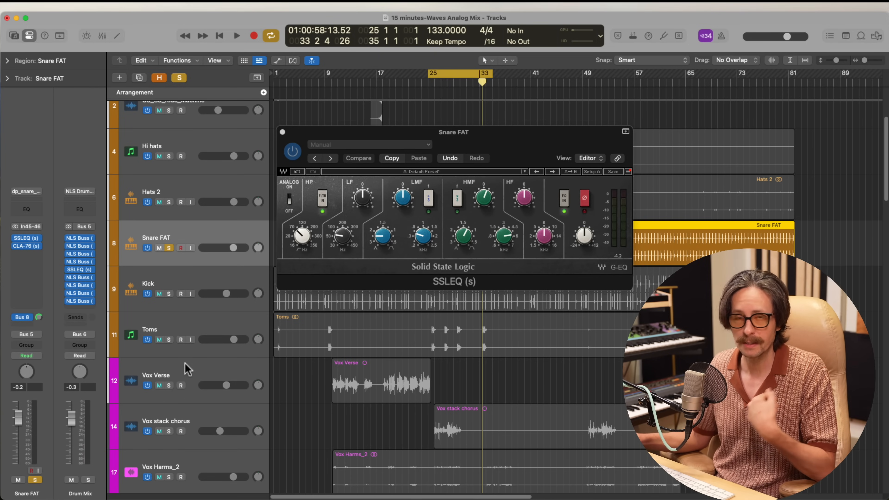
pyautogui.click(28, 247)
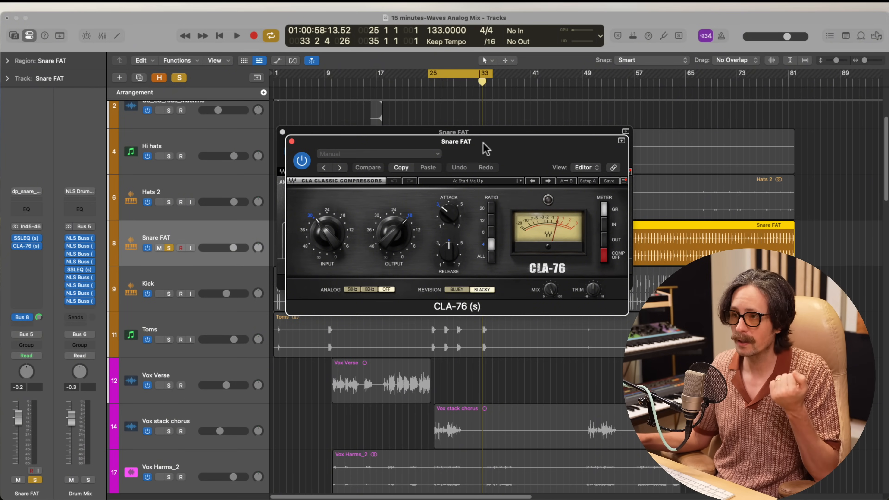
pyautogui.moveTo(485, 149); pyautogui.dragTo(444, 132)
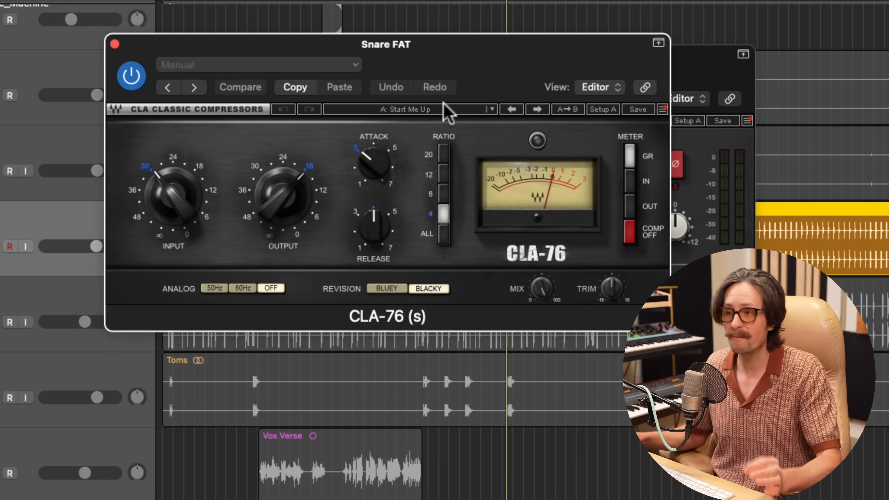
# Try the CLA-76's attack and release extremes, settle on an attack of about 4 and release of about 1.75, and choose the Bluey revision.
pyautogui.moveTo(375, 161); pyautogui.dragTo(377, 24)
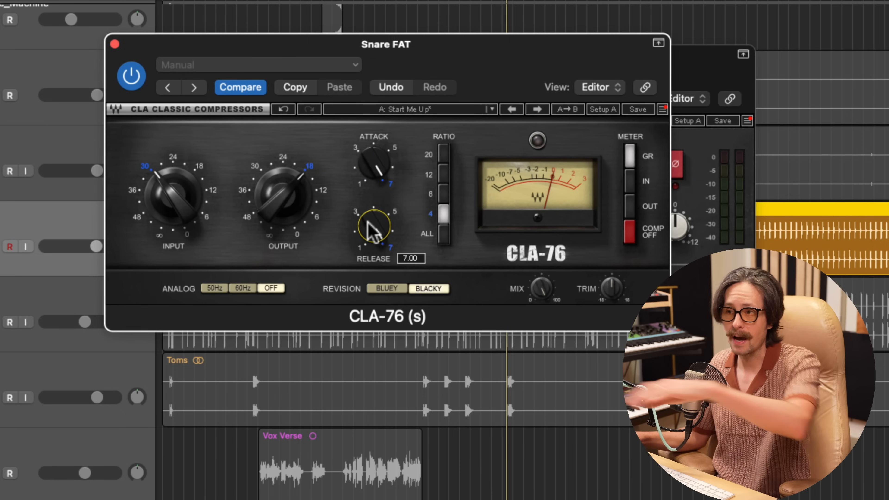
pyautogui.moveTo(374, 164); pyautogui.dragTo(443, 308)
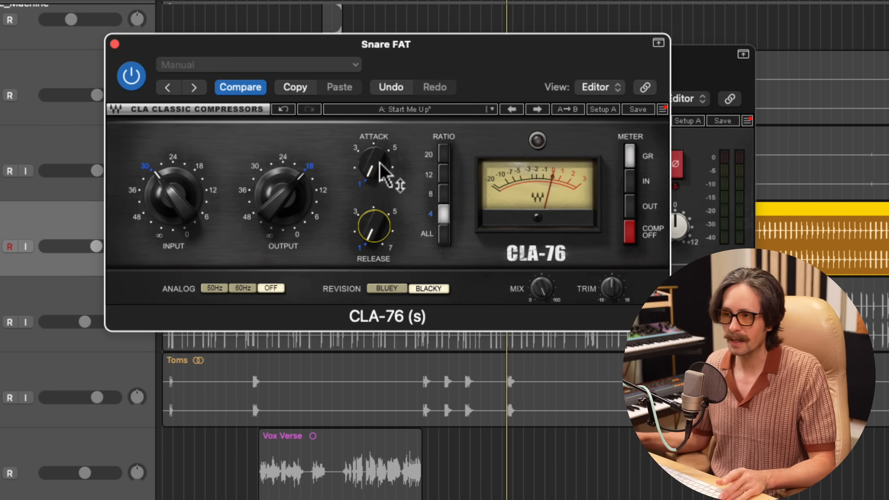
pyautogui.moveTo(380, 164); pyautogui.dragTo(365, 3)
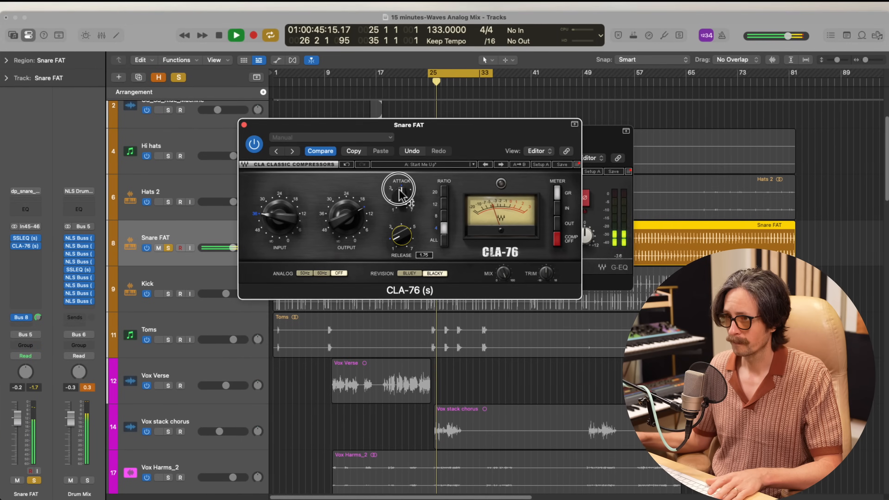
pyautogui.moveTo(402, 193); pyautogui.dragTo(406, 275)
pyautogui.click(407, 274)
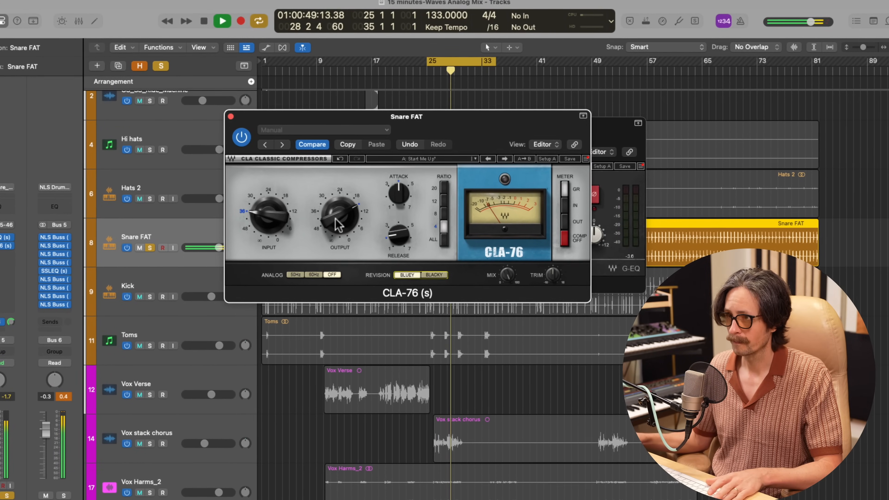
# Fine-tune the CLA-76's input, output and attack on the snare, comparing the sound with the compressor bypassed and active.
pyautogui.moveTo(272, 214); pyautogui.dragTo(254, 214)
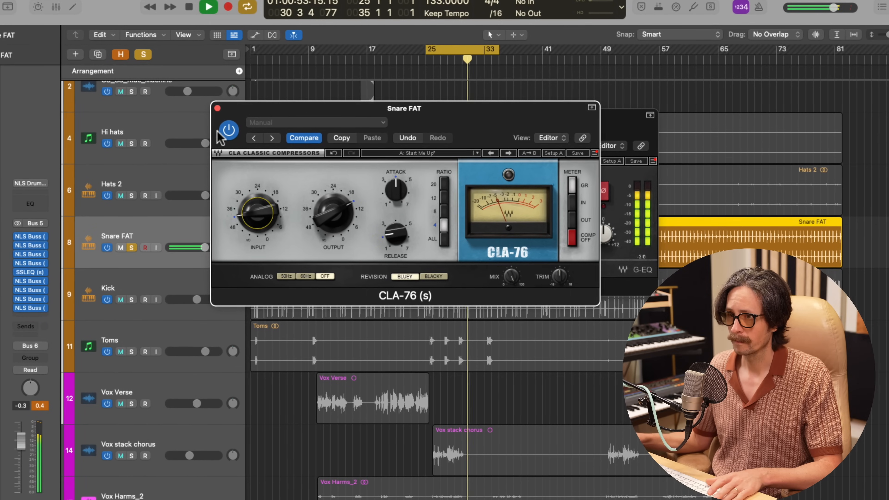
pyautogui.click(230, 133)
pyautogui.click(223, 129)
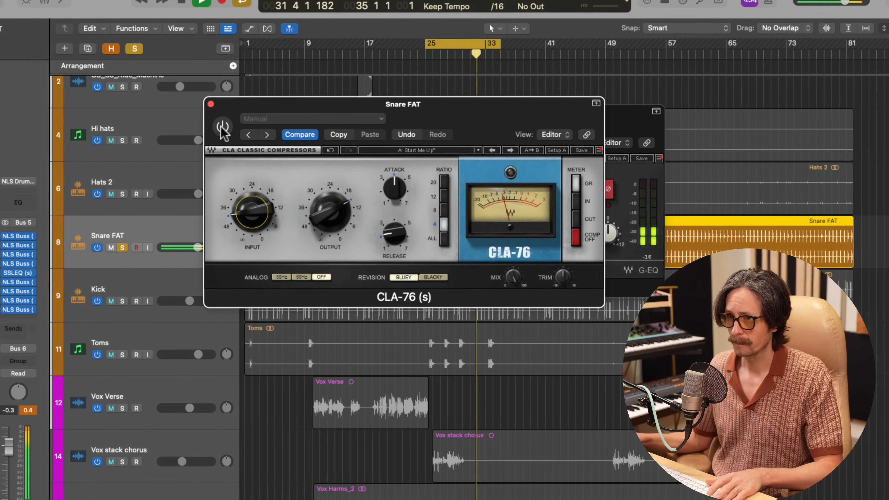
pyautogui.moveTo(331, 210); pyautogui.dragTo(329, 211)
pyautogui.press('space')
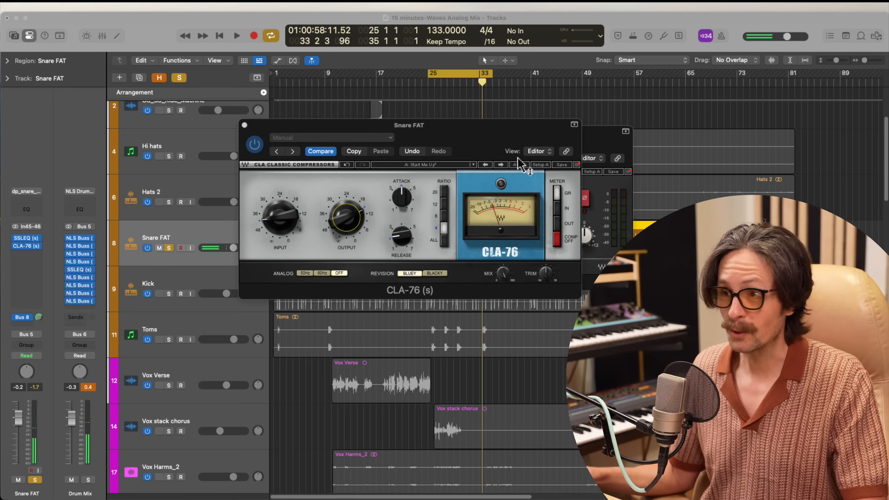
pyautogui.click(518, 159)
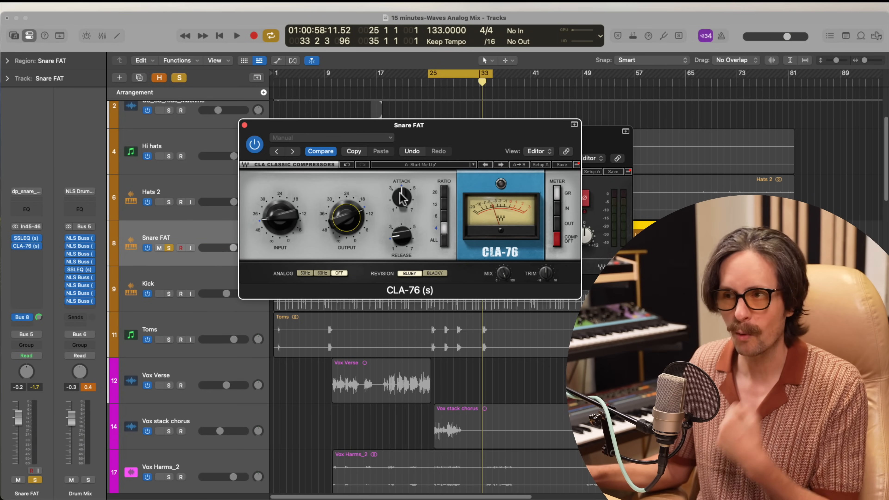
pyautogui.moveTo(403, 205); pyautogui.dragTo(383, 249)
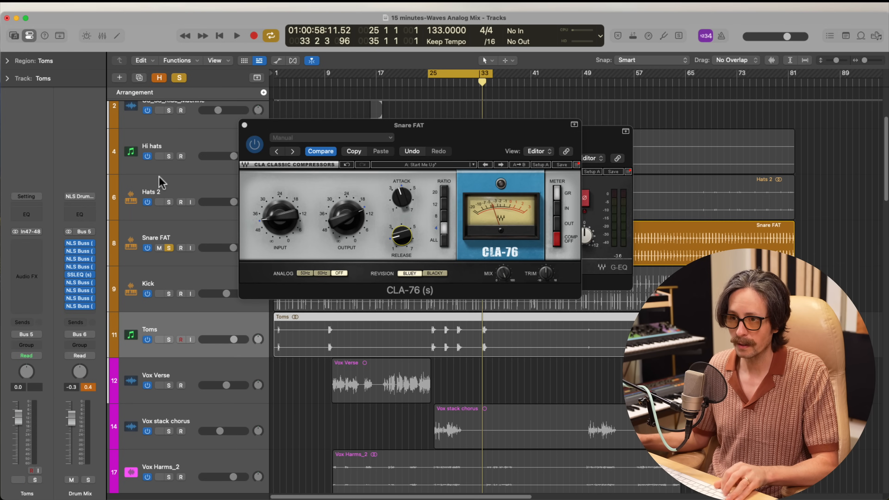
# Solo all the drum tracks and, during playback, set the Snare FAT CLA-76's input to about -43 and output to about -12.
pyautogui.scroll(3, 184, 134)
pyautogui.click(169, 128)
pyautogui.press('space')
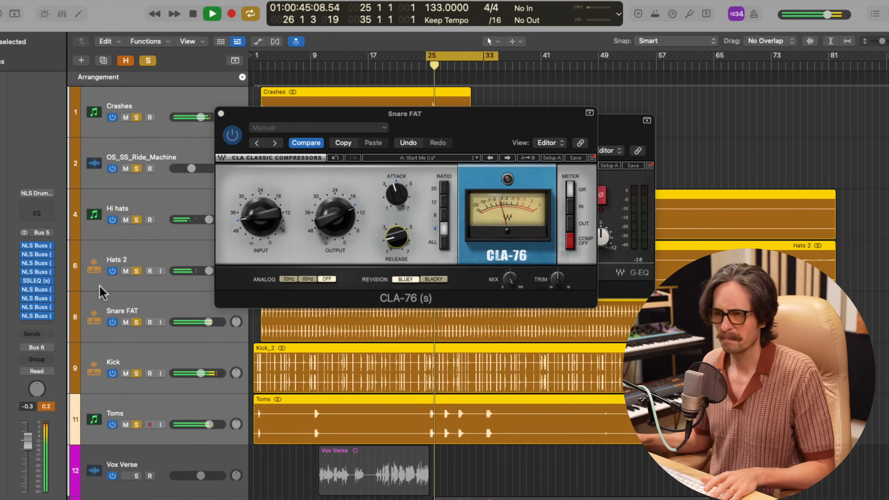
pyautogui.click(103, 297)
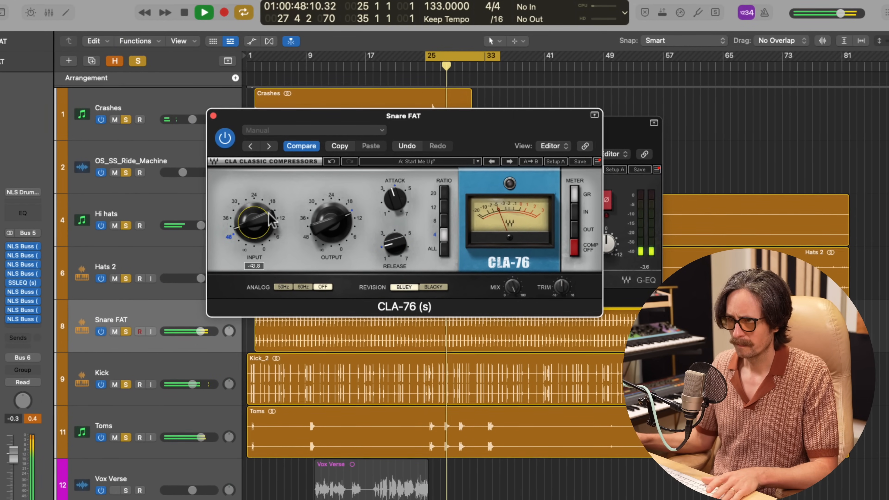
pyautogui.moveTo(331, 226); pyautogui.dragTo(319, 233)
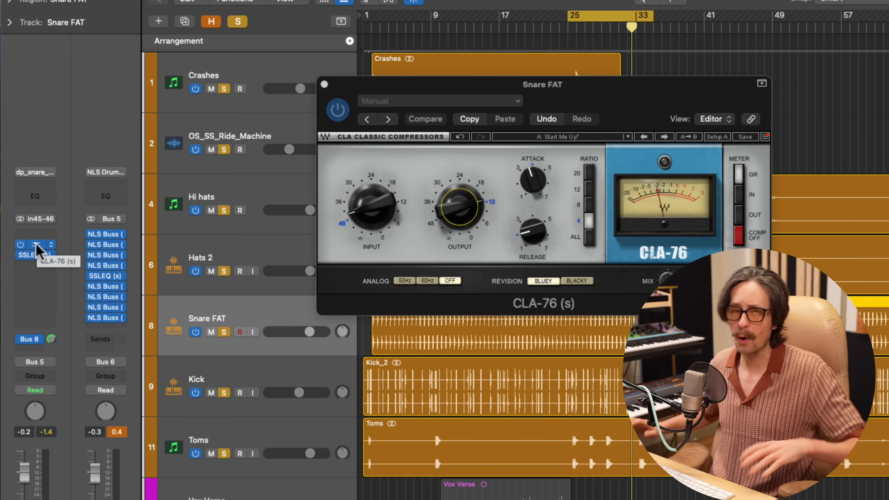
# Arrange the Snare FAT inserts with one SSLEQ before the CLA-76 and a copy after it, and open the copy.
pyautogui.click(28, 256)
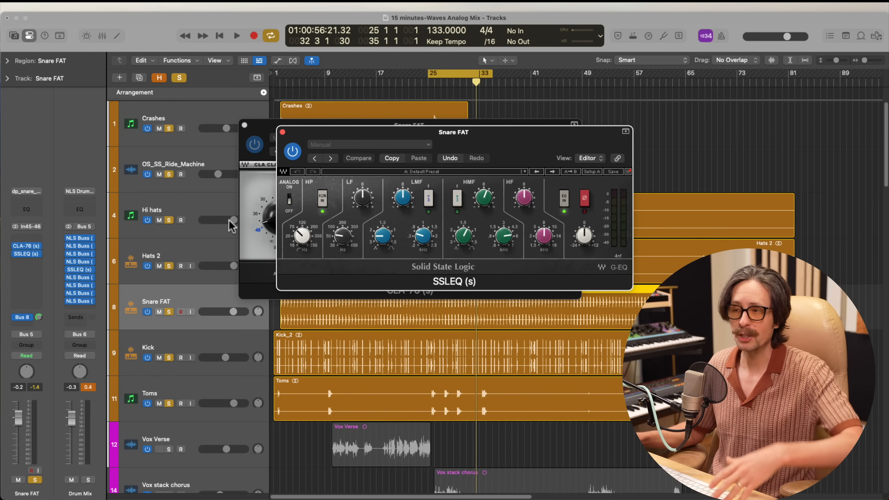
pyautogui.moveTo(28, 250); pyautogui.dragTo(35, 239)
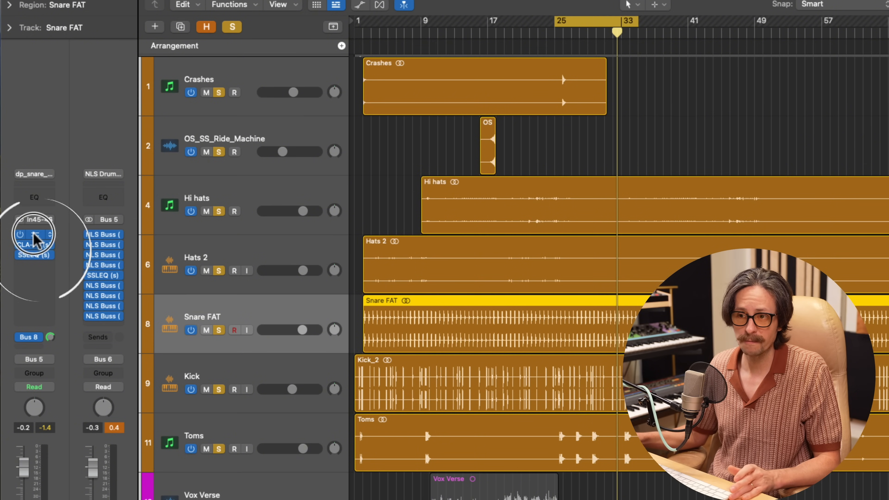
pyautogui.click(35, 238)
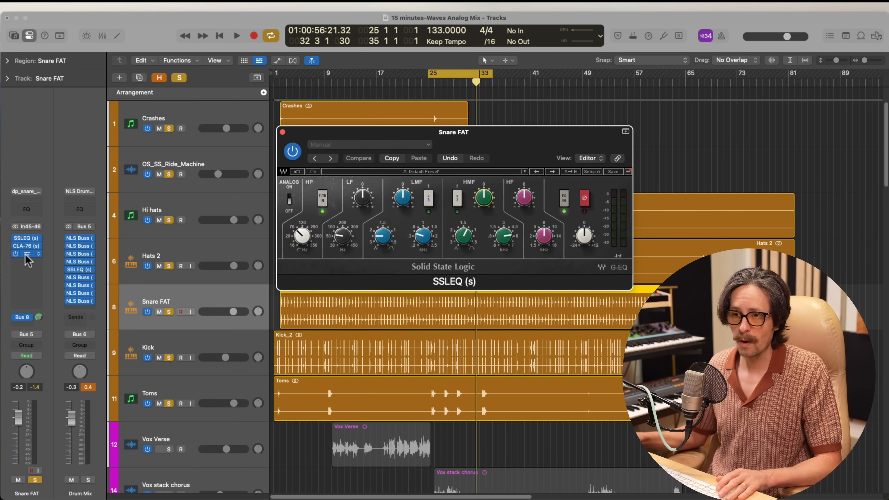
pyautogui.click(26, 255)
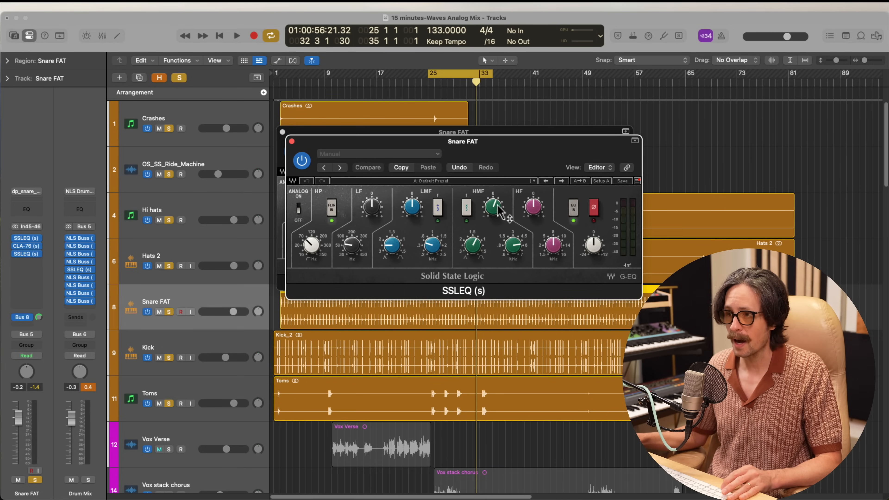
# Adjust the high-frequency band's gain on the SSLEQ placed after the compressor and play the soloed drums.
pyautogui.moveTo(498, 207)
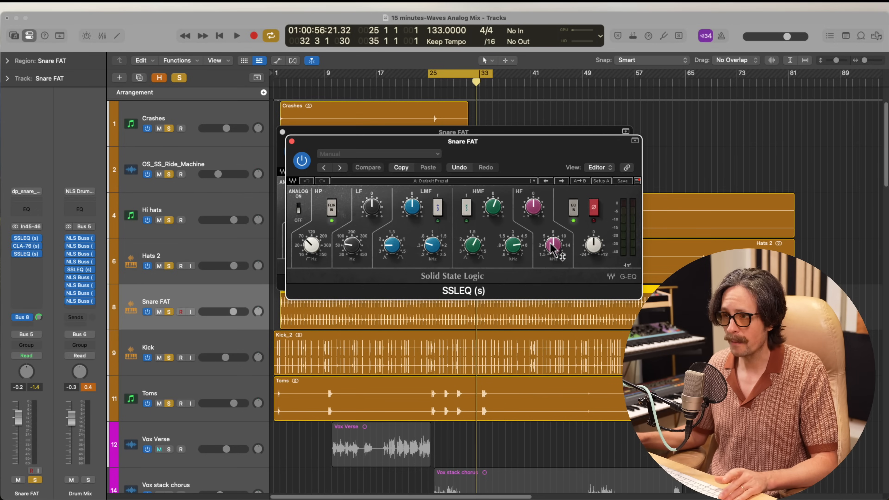
pyautogui.moveTo(526, 243); pyautogui.dragTo(523, 226)
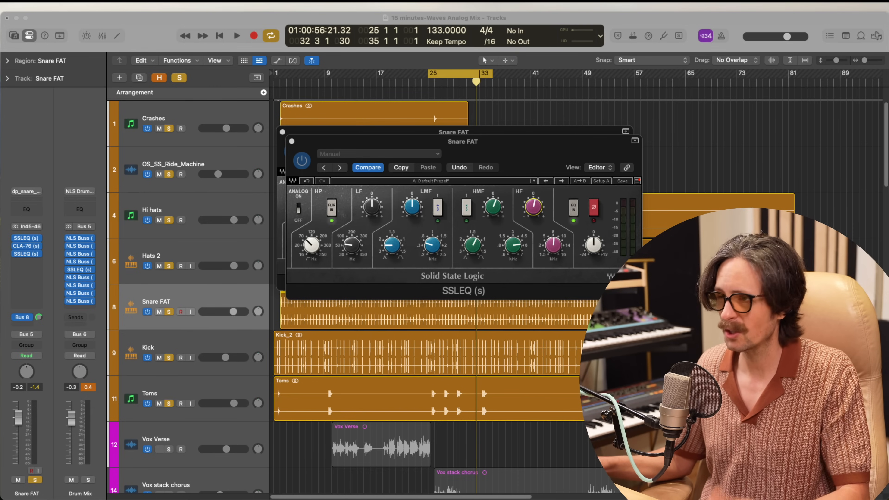
pyautogui.press('space')
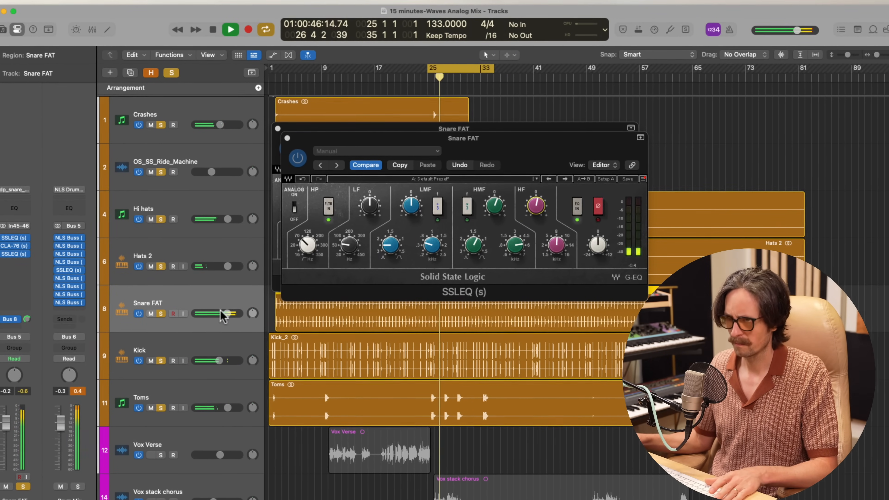
# Reopen the Snare FAT's CLA-76 during playback, readjust the release and set the attack to about 3.
pyautogui.click(12, 246)
pyautogui.moveTo(460, 269); pyautogui.dragTo(457, 295)
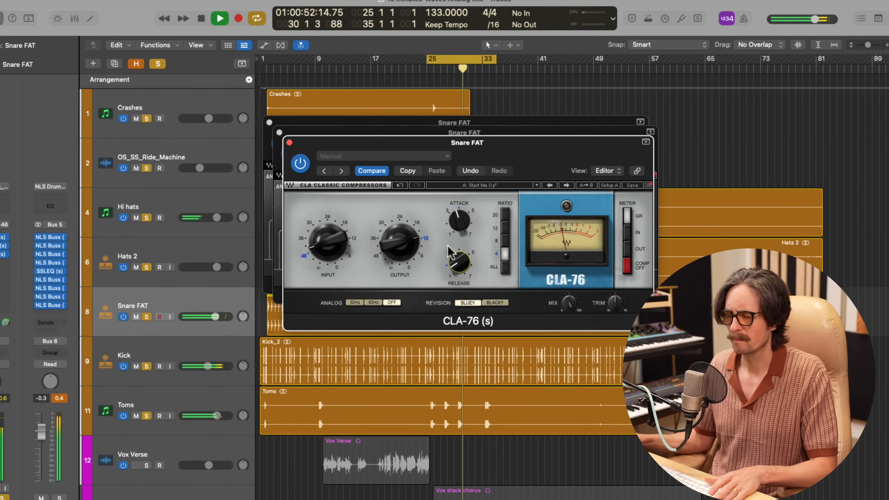
pyautogui.moveTo(459, 223); pyautogui.dragTo(459, 253)
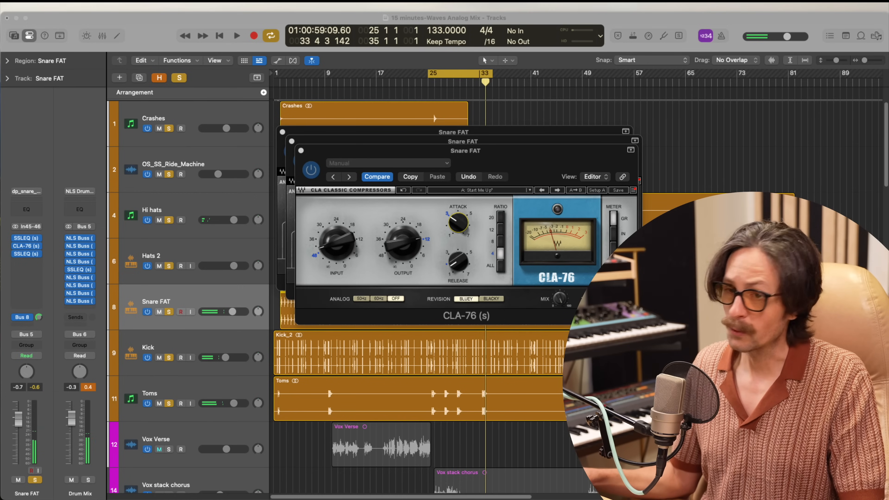
# Blend the compressed and dry snare in parallel by setting the CLA-76's mix to about 60 percent.
pyautogui.click(399, 258)
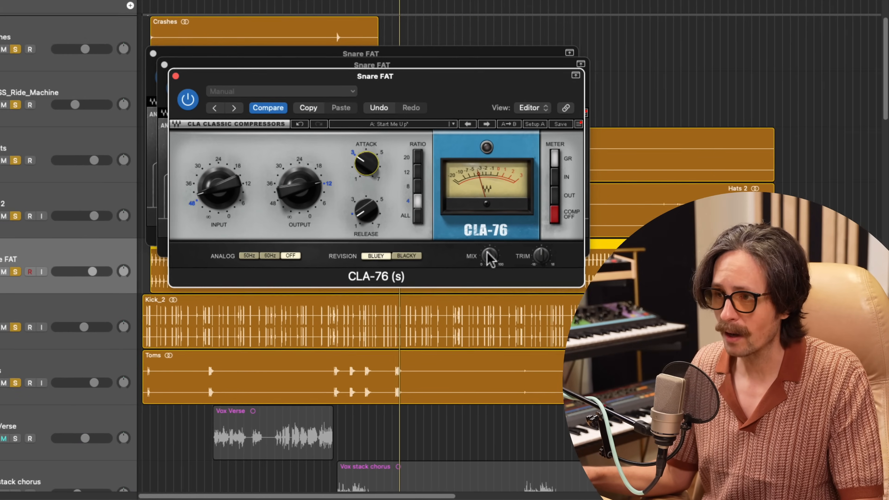
pyautogui.moveTo(559, 299); pyautogui.dragTo(550, 409)
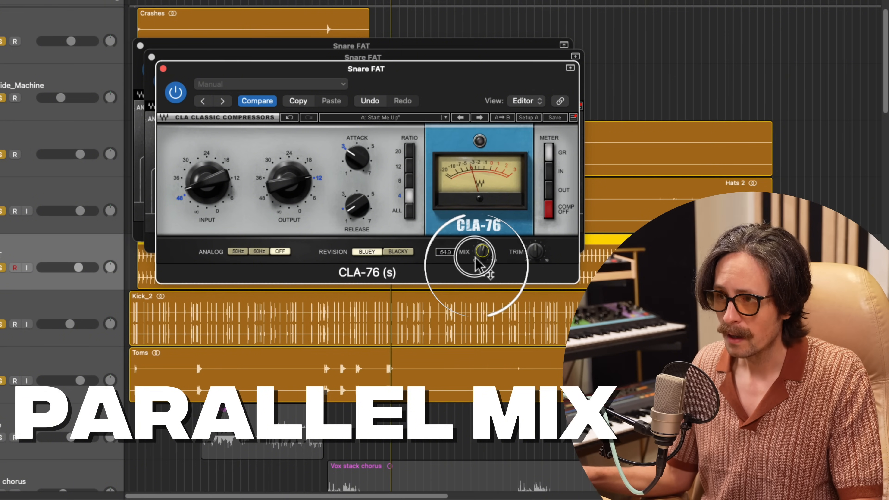
pyautogui.moveTo(477, 266); pyautogui.dragTo(485, 228)
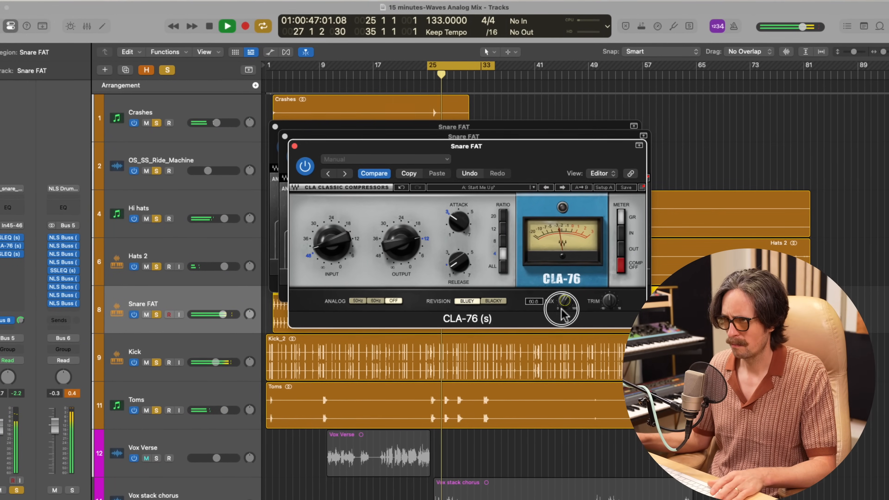
# Bypass and re-enable the CLA-76 on Snare FAT during playback to compare the snare with and without compression.
pyautogui.click(300, 161)
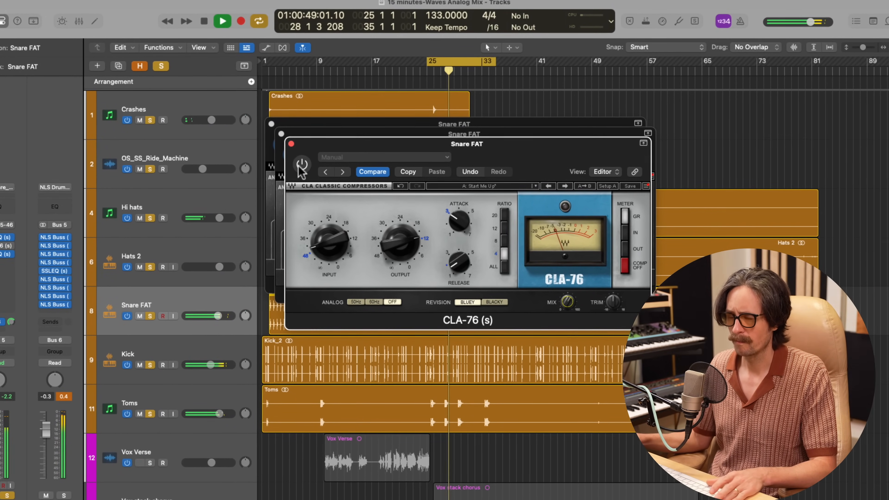
pyautogui.click(300, 163)
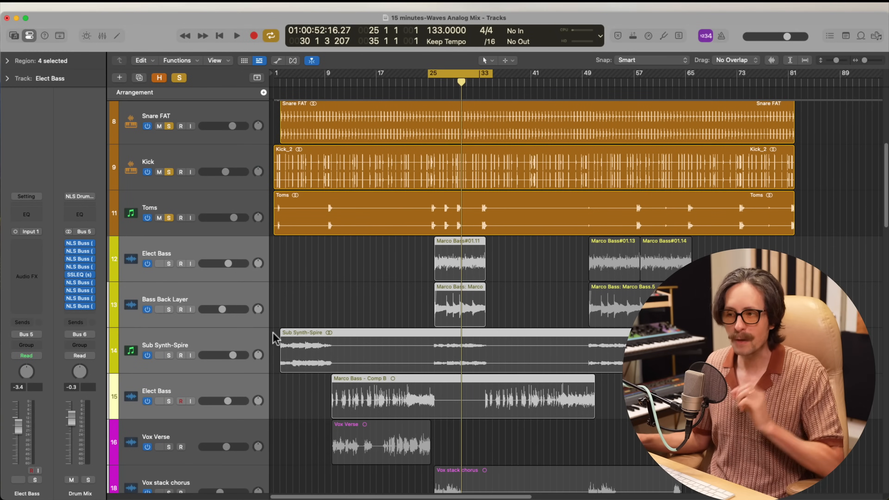
# Solo the upper Elect Bass track along with the drums, keep Sub Synth-Spire unsoloed, and start playback.
pyautogui.click(189, 248)
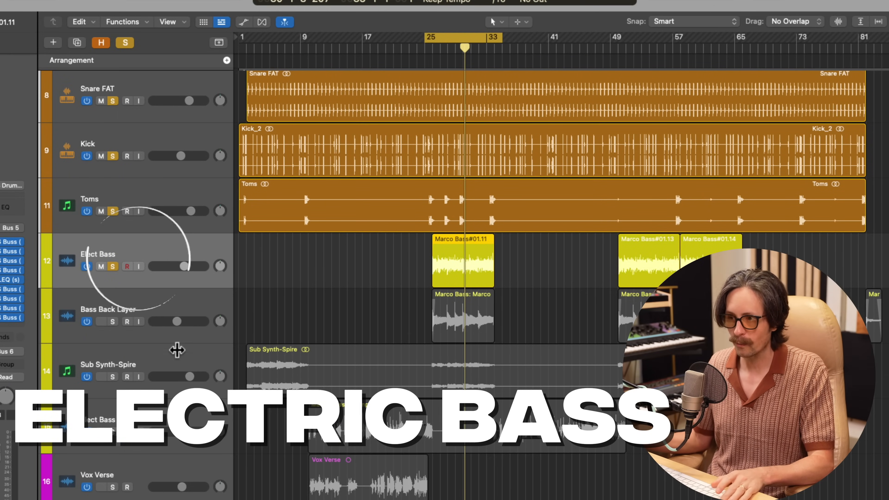
pyautogui.click(105, 372)
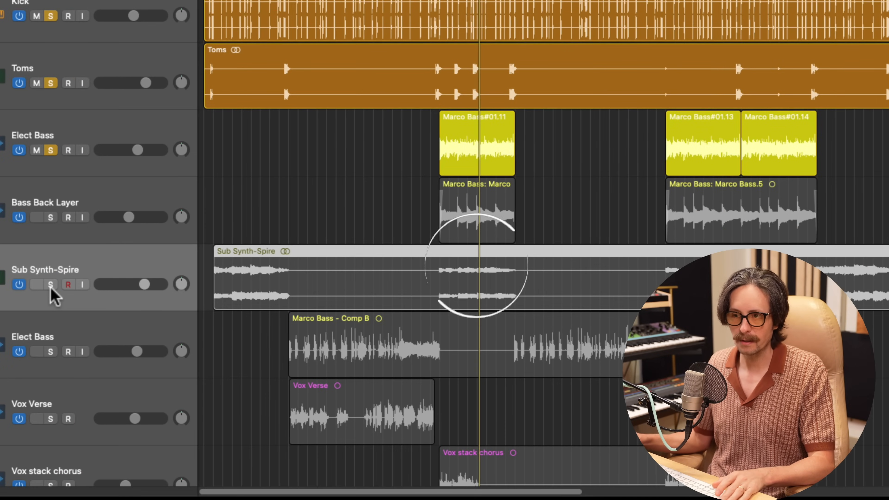
pyautogui.click(51, 285)
pyautogui.click(50, 285)
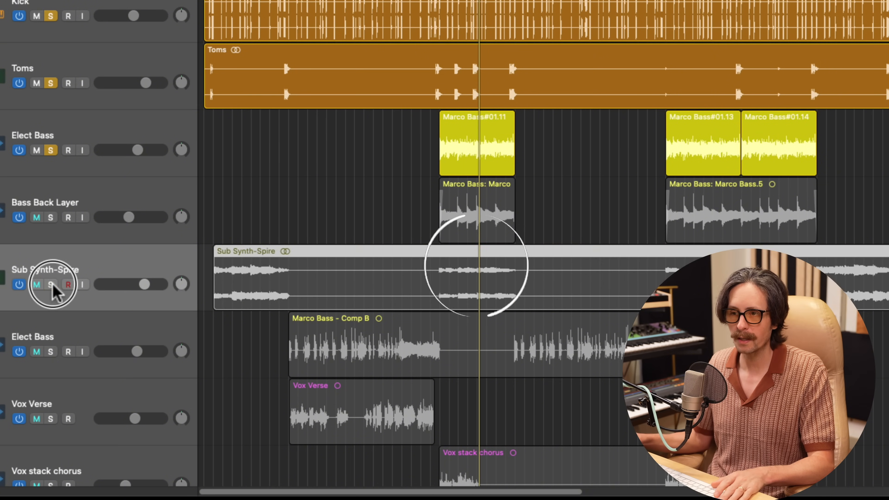
pyautogui.click(178, 257)
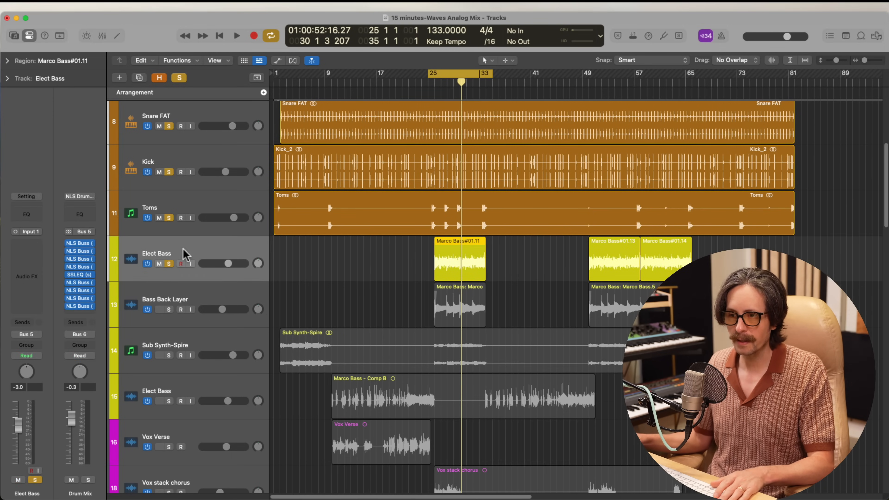
pyautogui.press('space')
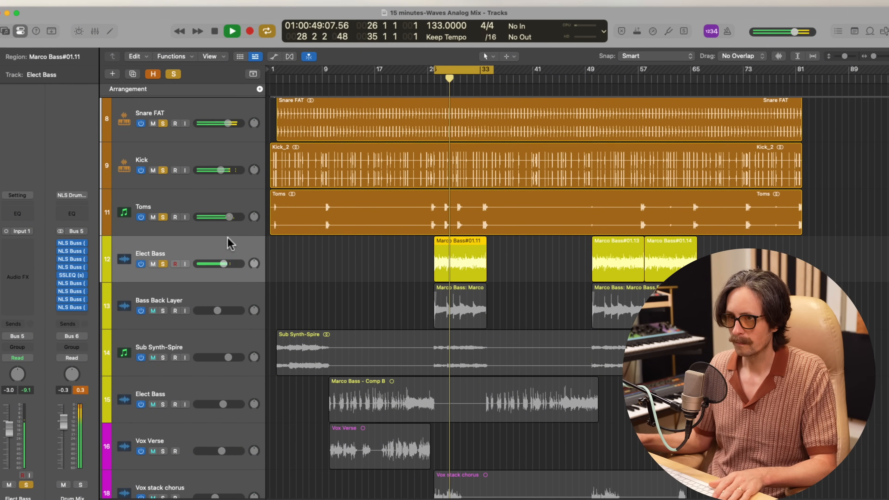
# Select all drum tracks from Crashes to Toms as a group to balance them against the Elect Bass during playback.
pyautogui.scroll(3, 334, 271)
pyautogui.scroll(2, 333, 275)
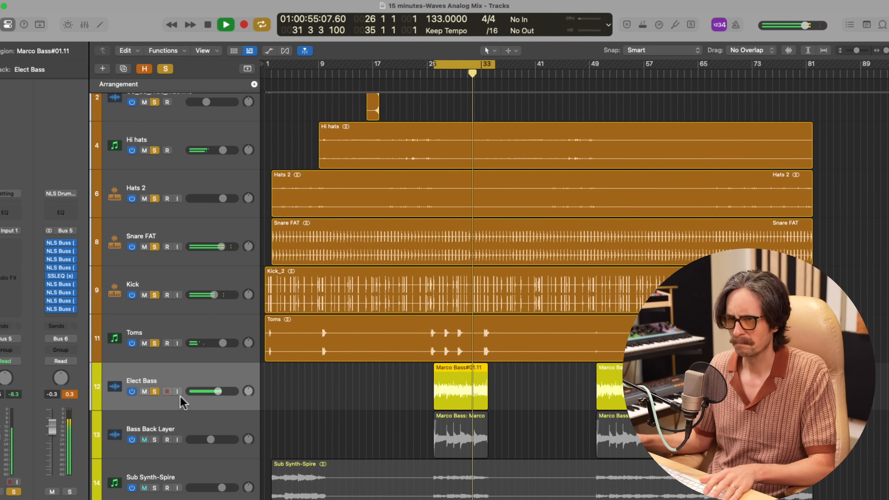
pyautogui.scroll(1, 471, 339)
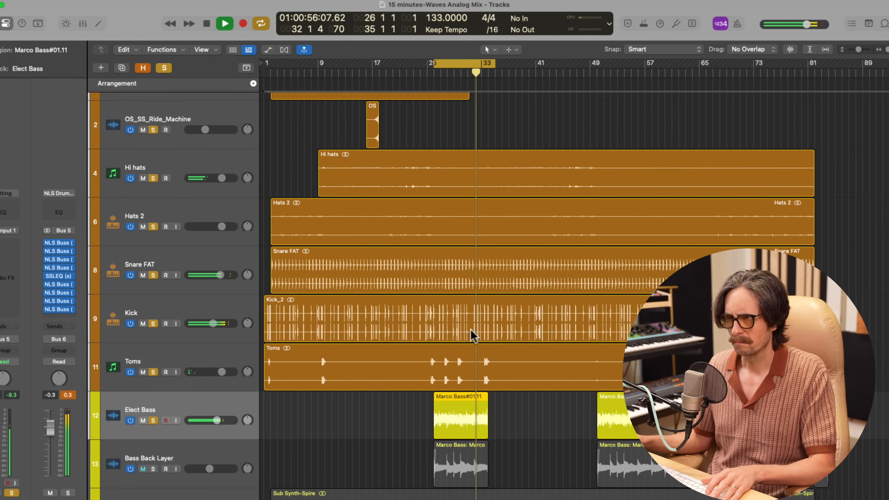
pyautogui.click(184, 363)
pyautogui.scroll(2, 350, 221)
pyautogui.press('super+a')
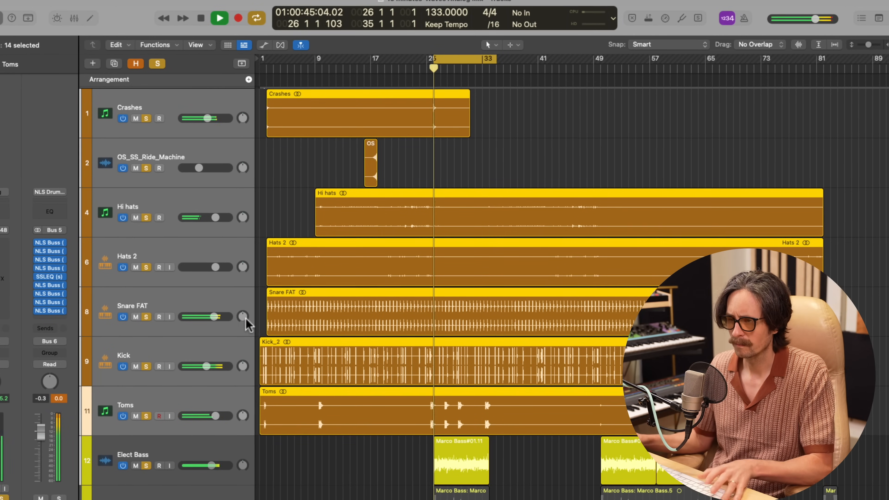
pyautogui.scroll(-5, 347, 403)
pyautogui.scroll(-1, 347, 405)
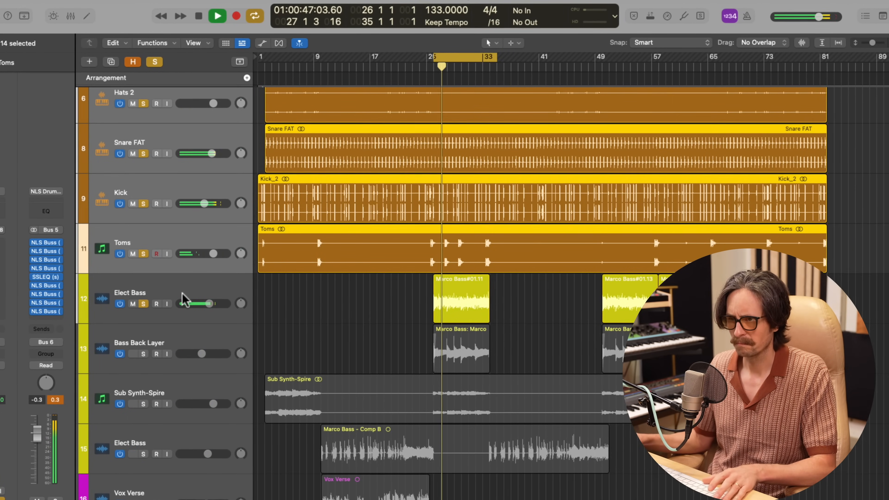
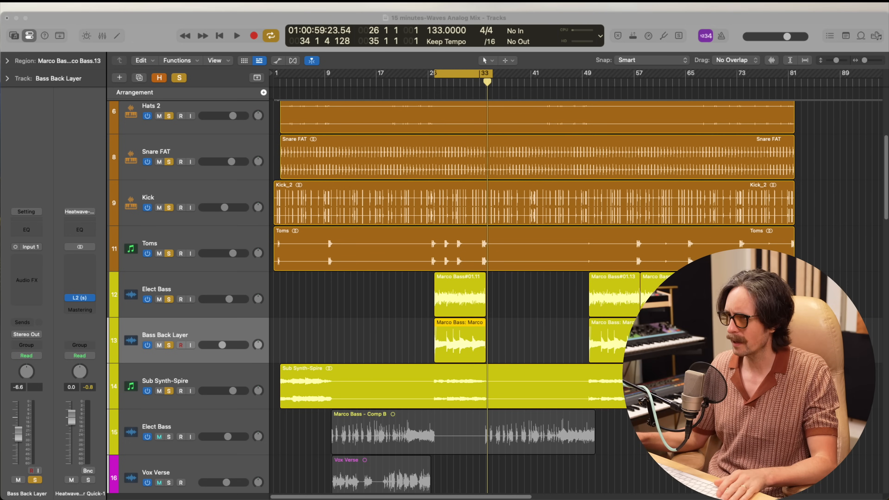
# Audition the Bass Back Layer with the drums and on its own, and insert a VEQ4 on the track.
pyautogui.press('space')
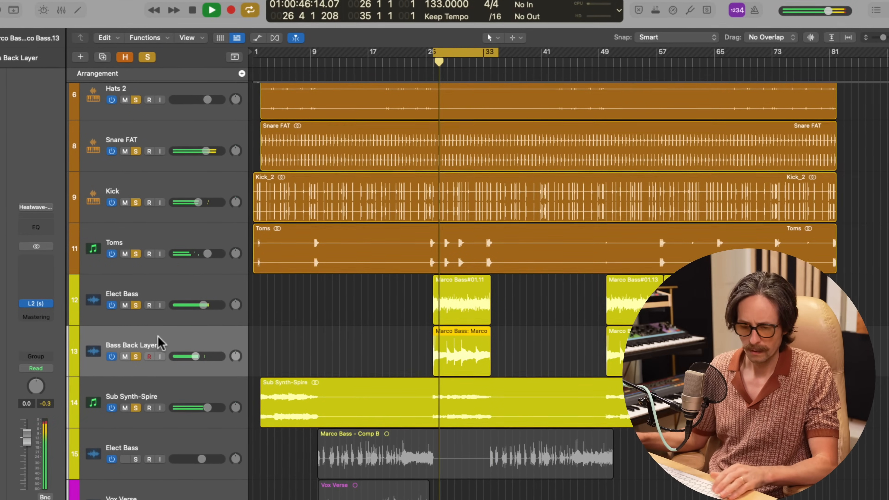
pyautogui.hotkey('ctrl', 's')
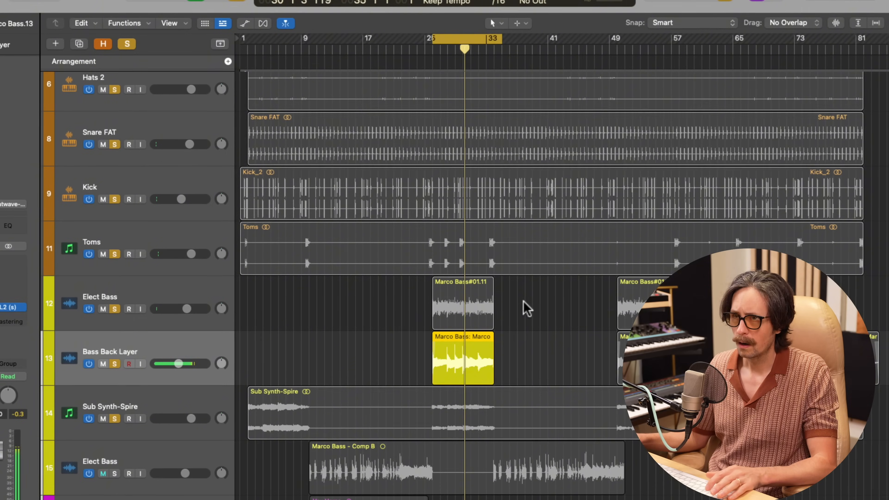
pyautogui.press('super+a')
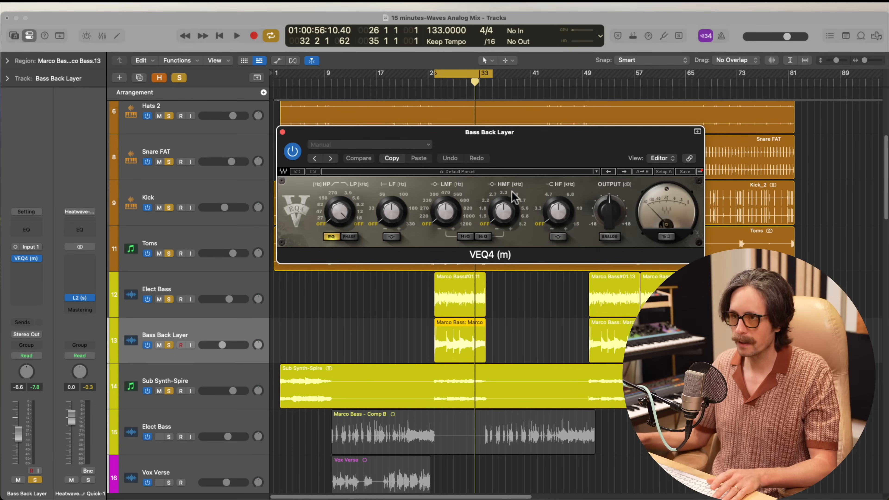
# Set the VEQ4's high-pass filter to 270 Hz and isolate the Bass Back Layer track for playback.
pyautogui.moveTo(425, 176); pyautogui.dragTo(456, 197)
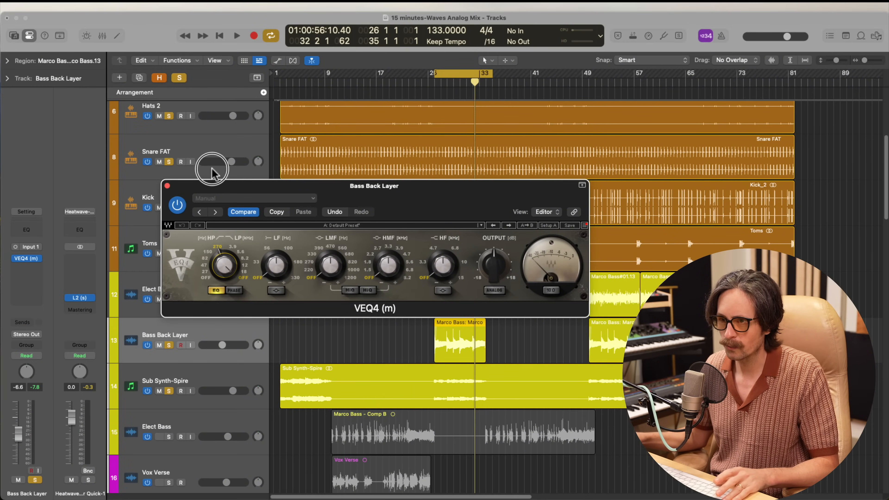
pyautogui.click(170, 345)
pyautogui.click(169, 345)
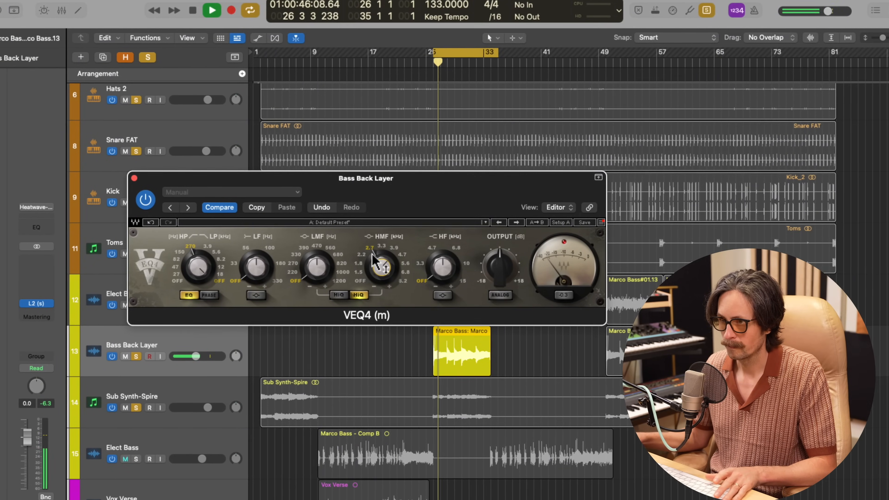
# Set the VEQ4's high-mid band to 1.5 kHz and boost its gain while listening, ending with playback stopped.
pyautogui.moveTo(372, 261); pyautogui.dragTo(364, 314)
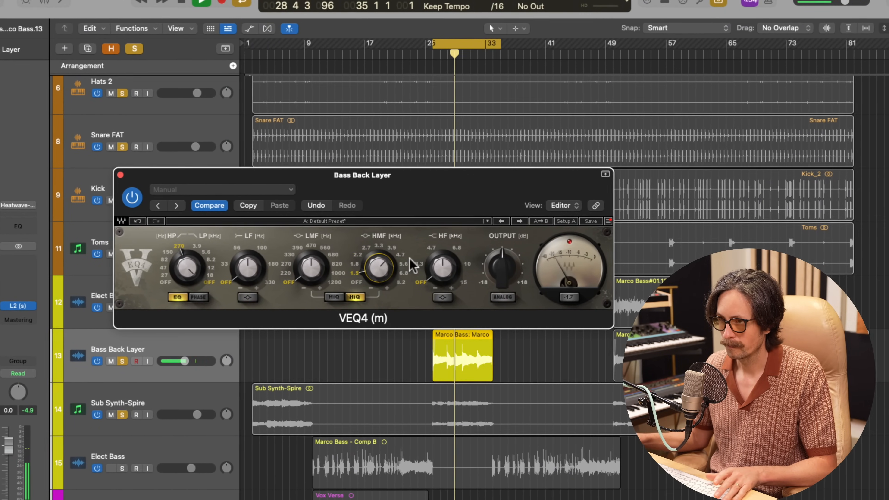
pyautogui.moveTo(376, 265); pyautogui.dragTo(377, 252)
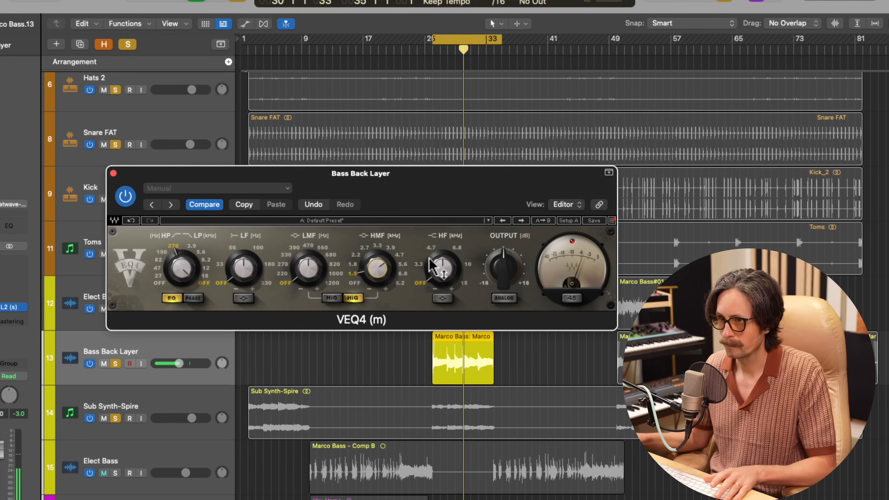
pyautogui.press('space')
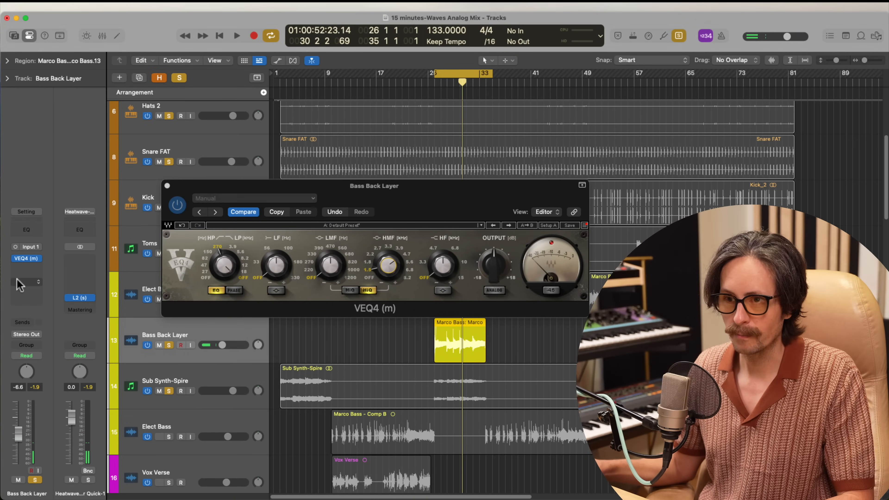
# Insert the Abbey Road REDD.17 after the VEQ4 on Bass Back Layer and open its window clear of the equalizer.
pyautogui.click(24, 270)
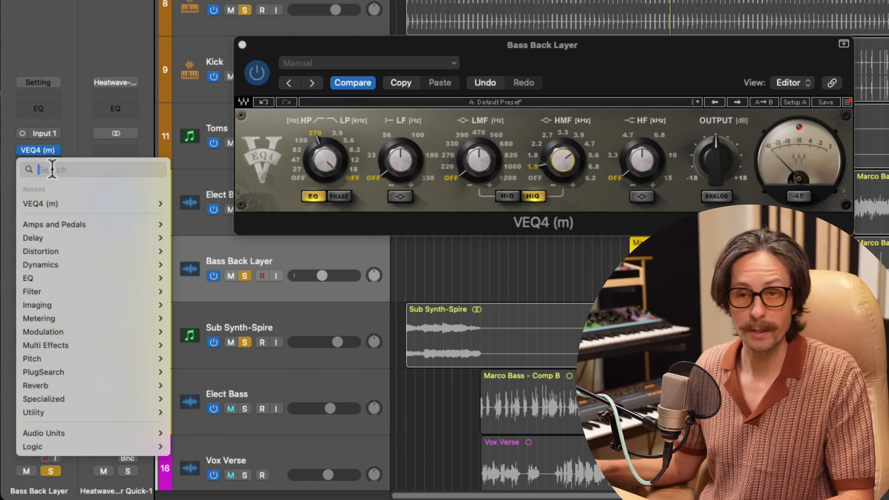
pyautogui.write('red')
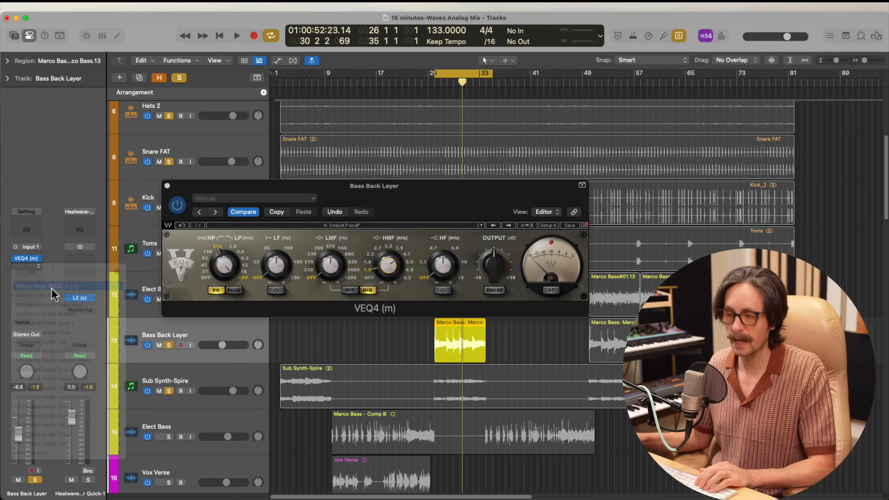
pyautogui.click(196, 203)
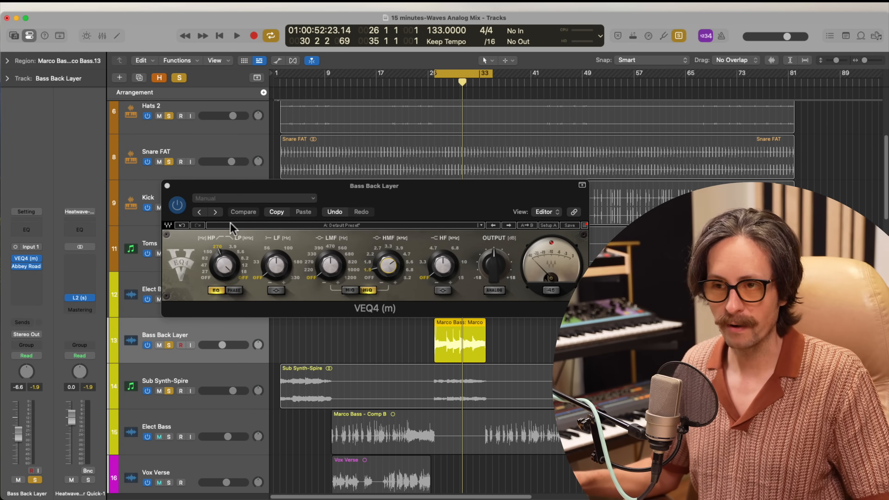
pyautogui.click(26, 267)
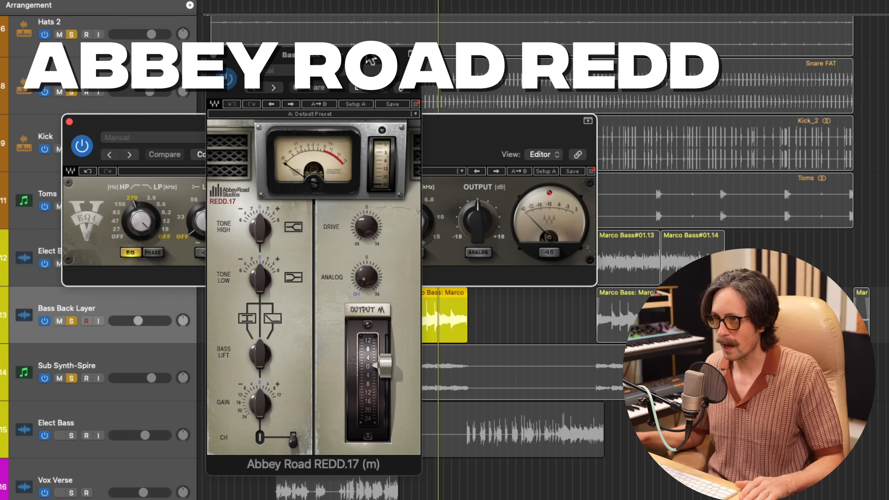
pyautogui.moveTo(371, 60); pyautogui.dragTo(367, 32)
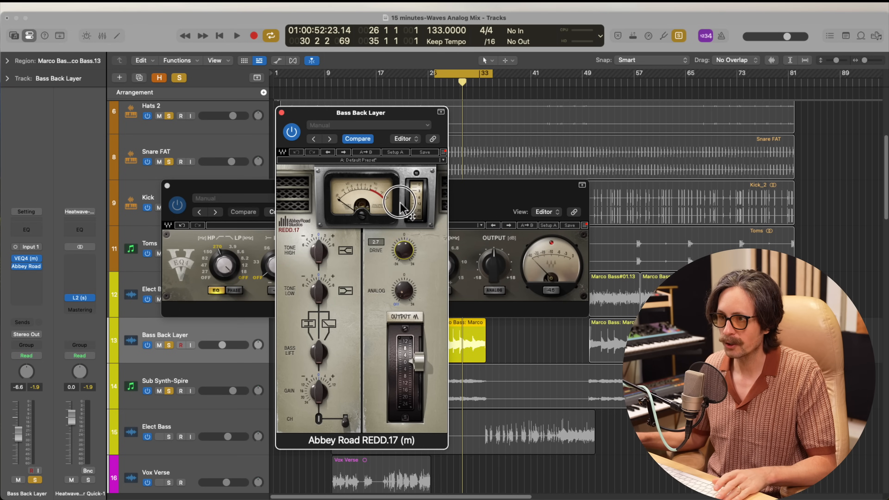
# Raise the REDD.17's drive to saturate the isolated Bass Back Layer while it plays.
pyautogui.moveTo(400, 203); pyautogui.dragTo(400, 210)
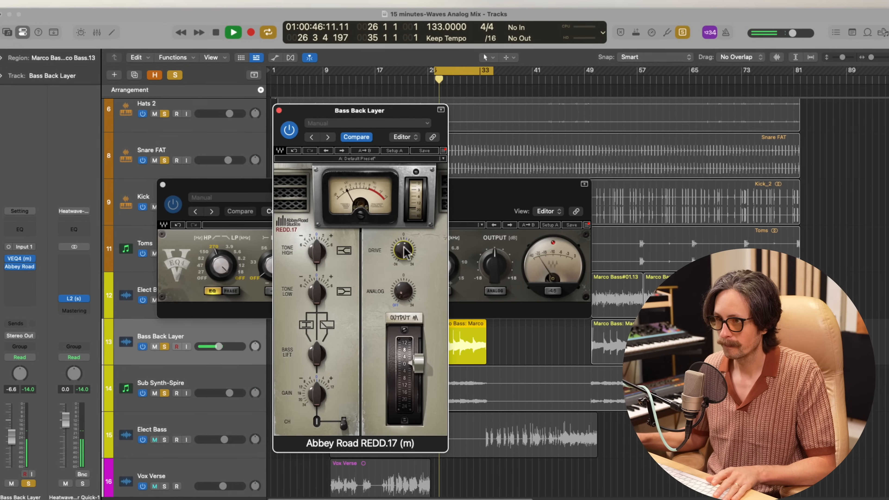
pyautogui.moveTo(403, 247); pyautogui.dragTo(393, 165)
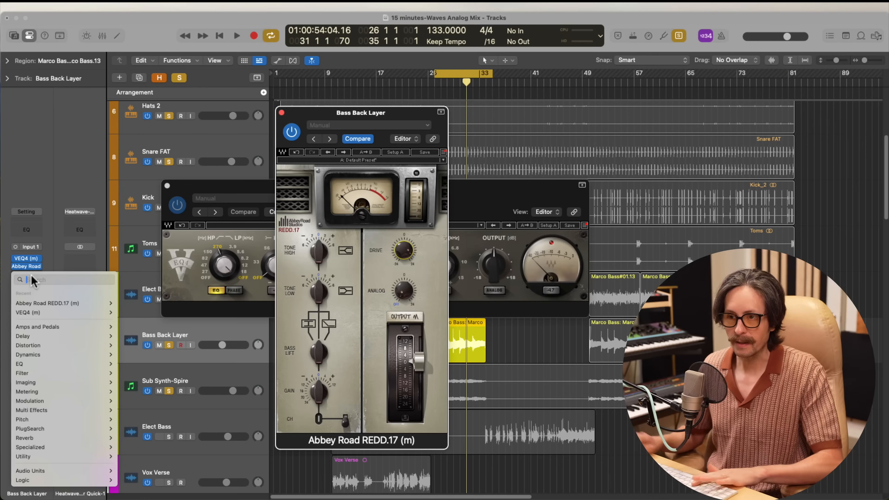
# Insert a mono-to-stereo RVerb after the REDD.17 on Bass Back Layer and open it with the Vocal Verb preset.
pyautogui.write('rver')
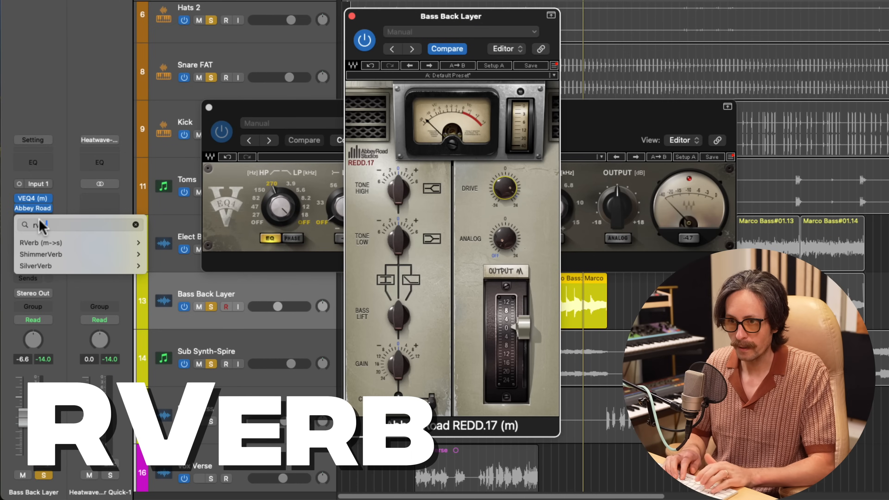
pyautogui.click(123, 240)
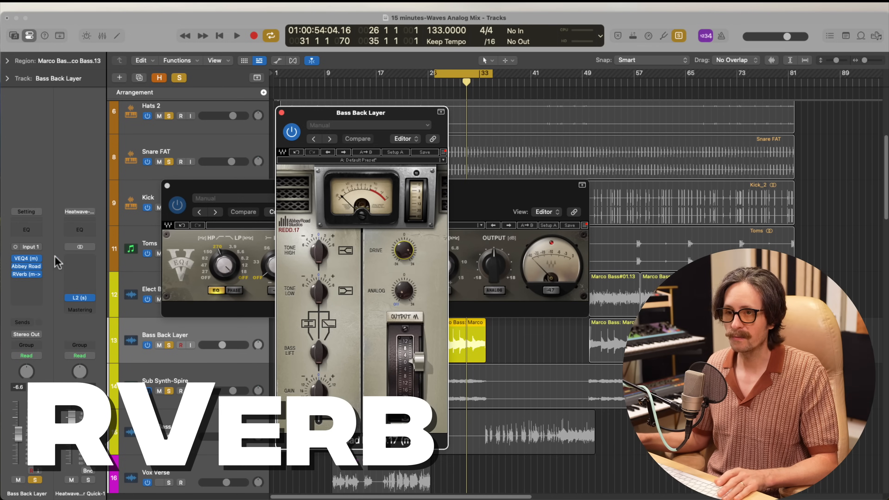
pyautogui.click(33, 218)
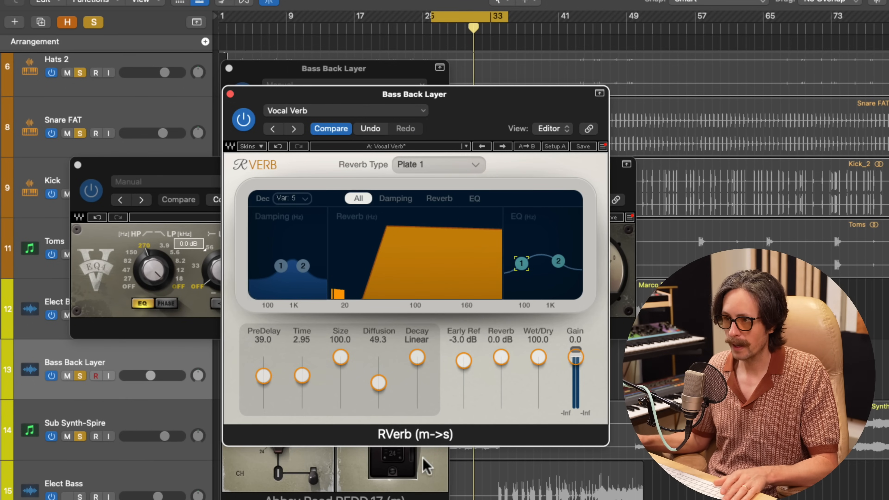
# Set the RVerb's early reflections to -1.0 dB, reverb level to -2.8 dB and wet/dry to 90.6 during playback.
pyautogui.press('space')
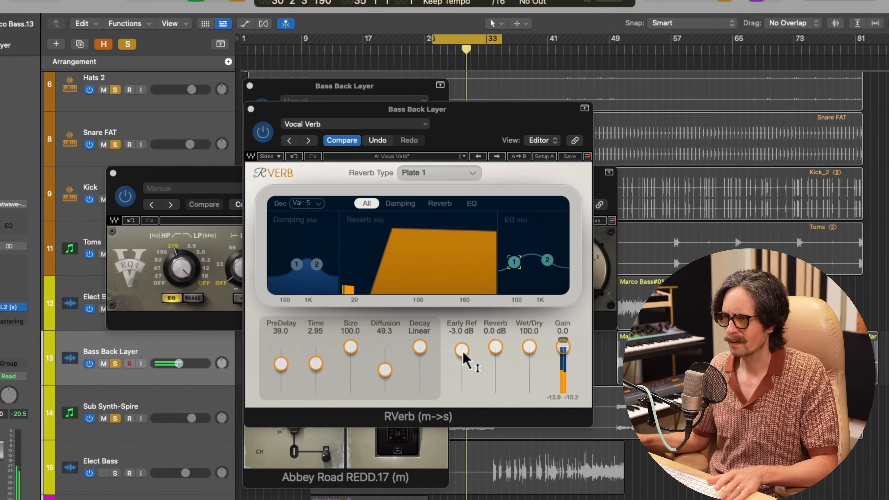
pyautogui.moveTo(462, 351); pyautogui.dragTo(499, 383)
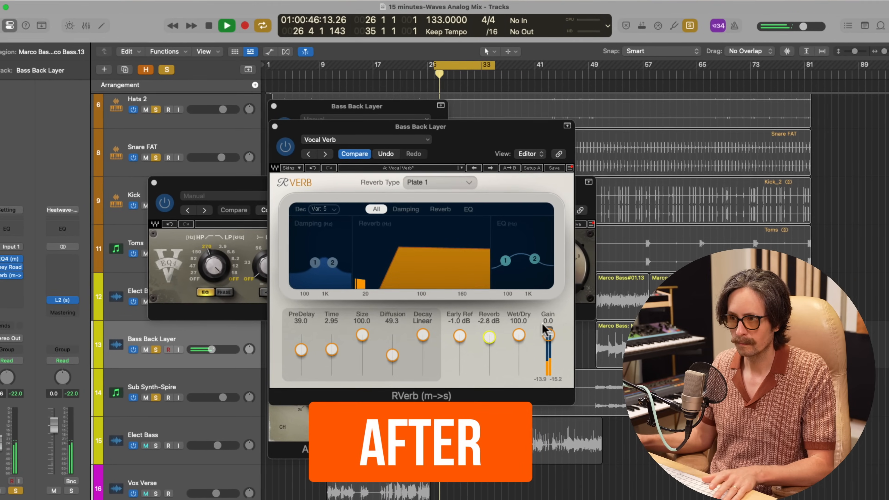
pyautogui.moveTo(519, 336); pyautogui.dragTo(538, 403)
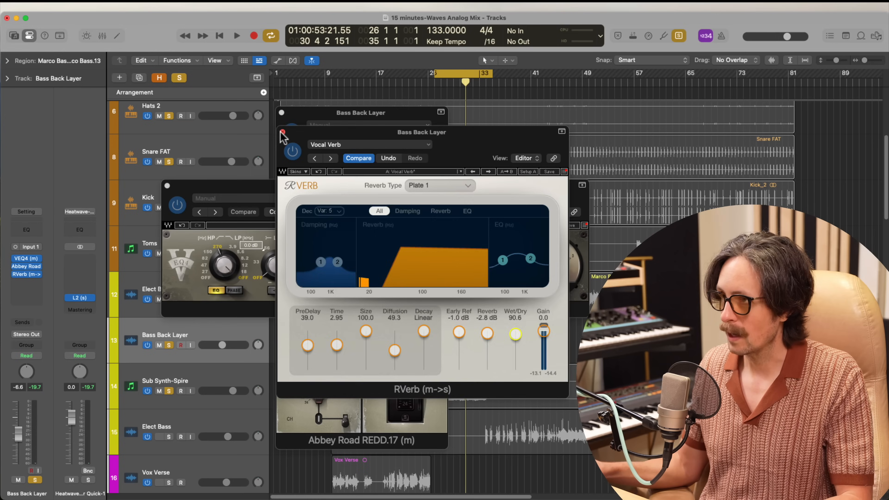
# Close the RVerb, REDD.17 and VEQ4 windows and play the processed Bass Back Layer with the drums and other basses.
pyautogui.click(283, 132)
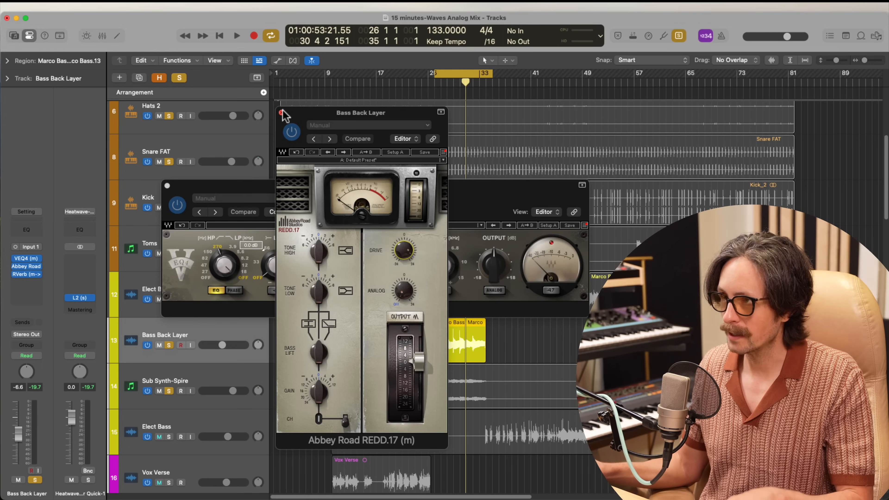
pyautogui.click(281, 112)
pyautogui.click(168, 186)
pyautogui.press('space')
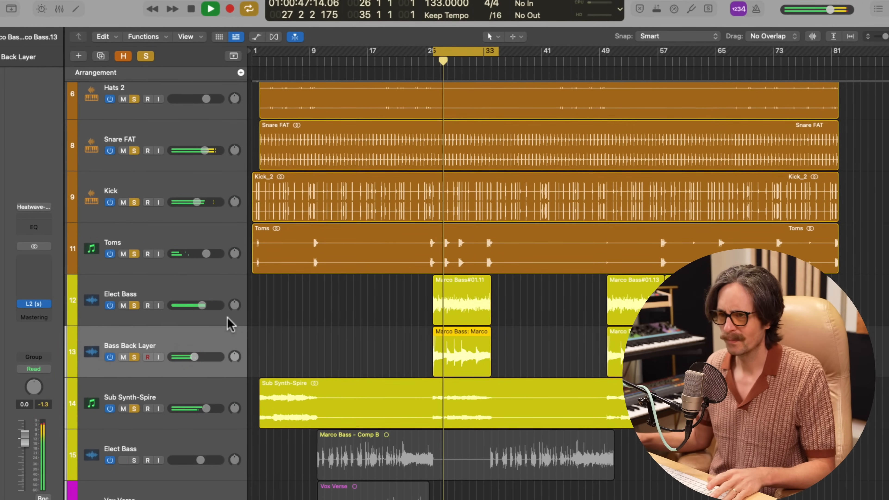
# Set the Bass Back Layer track's volume to -7.8 dB while it plays with the drums and other basses.
pyautogui.click(191, 359)
pyautogui.moveTo(186, 360)
pyautogui.mouseDown()
pyautogui.moveTo(224, 343)
pyautogui.moveTo(196, 347)
pyautogui.mouseUp()
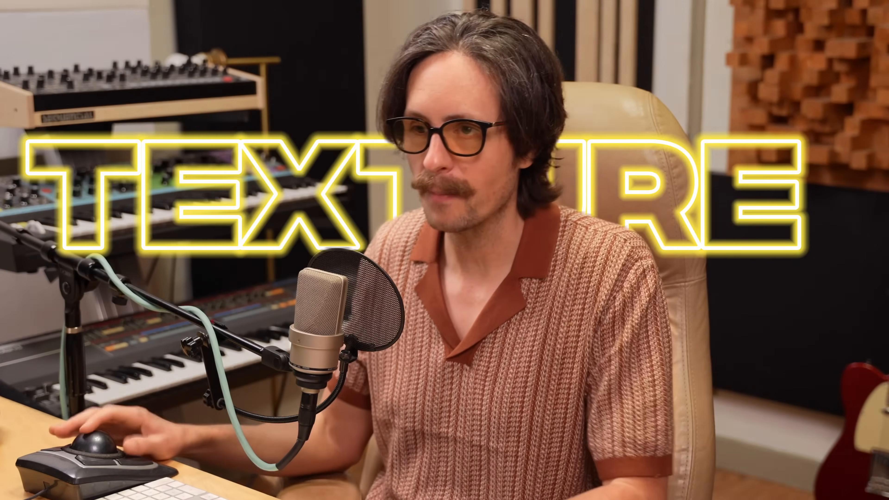
pyautogui.click(188, 346)
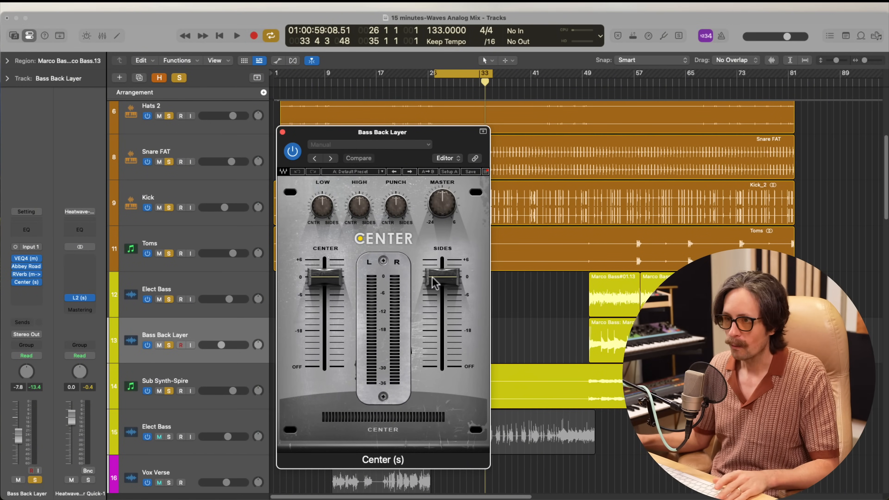
# Widen Bass Back Layer with the Center plug-in by lowering the center level, raising the sides, and shifting Low toward the sides.
pyautogui.moveTo(329, 276); pyautogui.dragTo(323, 315)
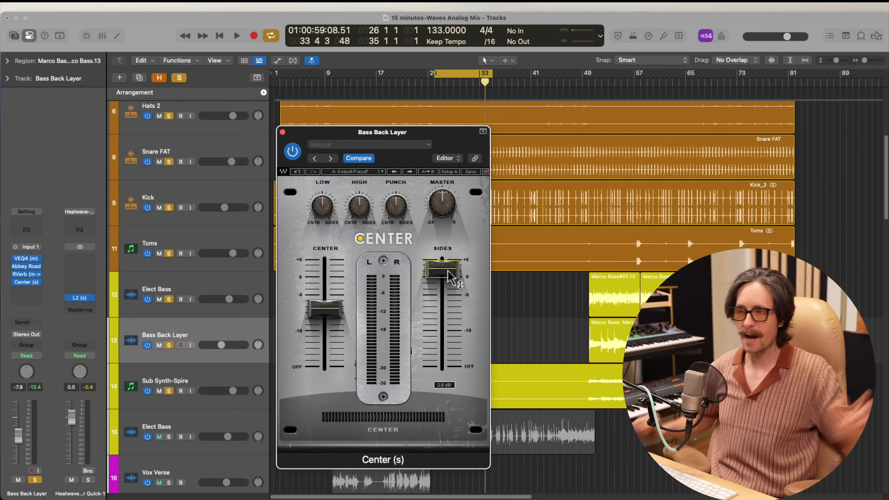
pyautogui.moveTo(322, 210); pyautogui.dragTo(325, 172)
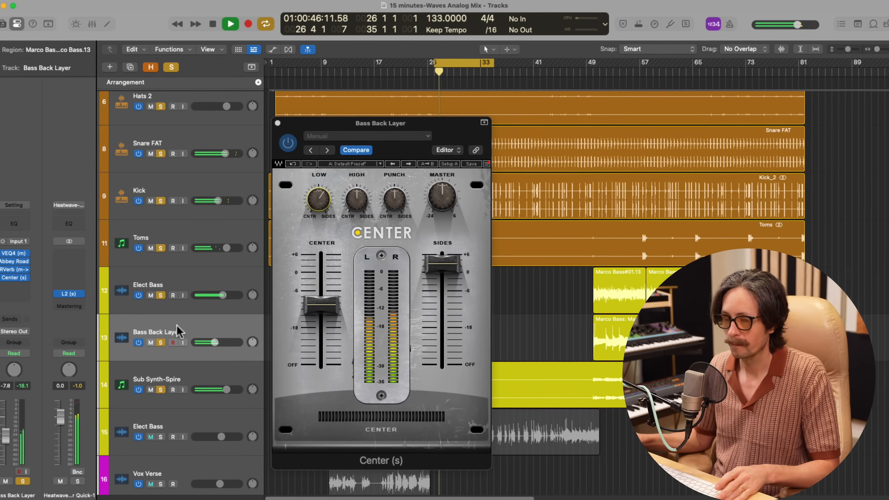
pyautogui.hotkey('ctrl', 's')
pyautogui.moveTo(435, 259); pyautogui.dragTo(434, 250)
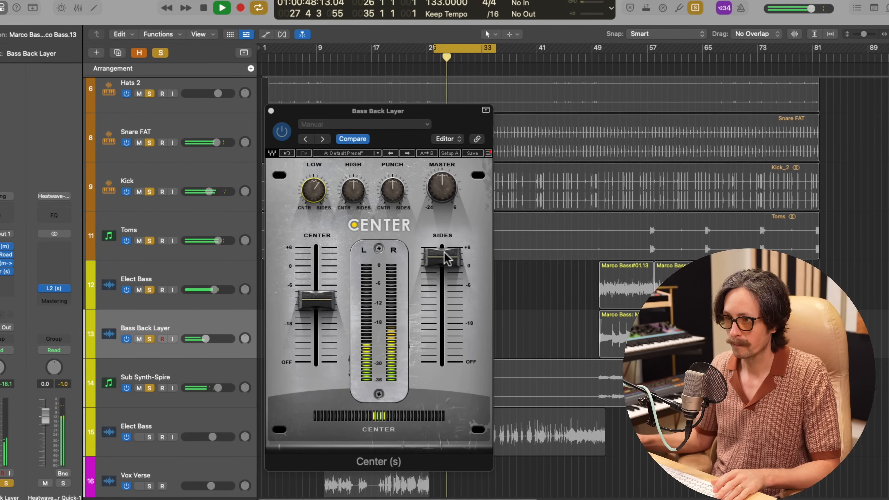
# Compare Bass Back Layer with the Center plug-in bypassed and enabled, and fine-tune its center level before stopping playback.
pyautogui.click(277, 123)
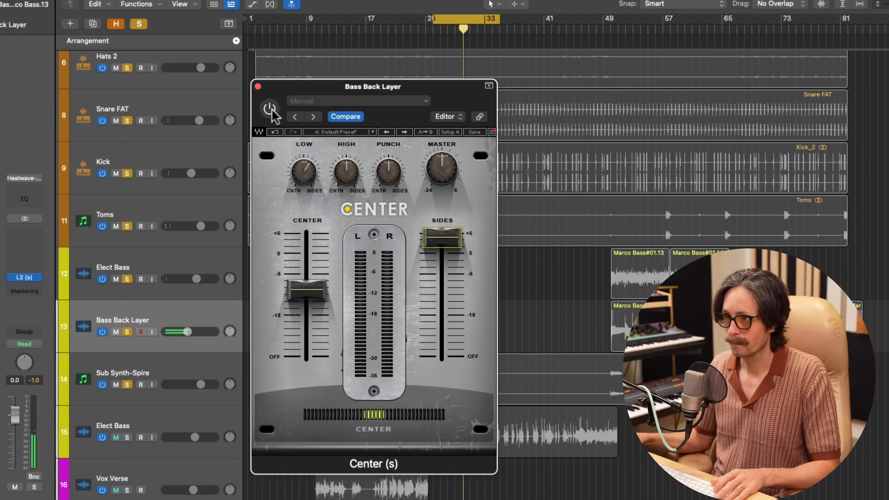
pyautogui.click(273, 112)
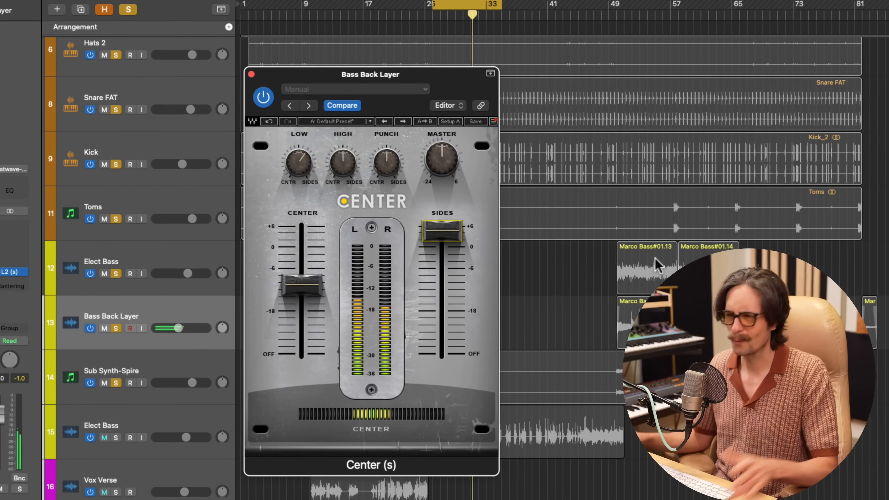
pyautogui.click(297, 284)
pyautogui.moveTo(292, 279); pyautogui.dragTo(295, 274)
pyautogui.press('space')
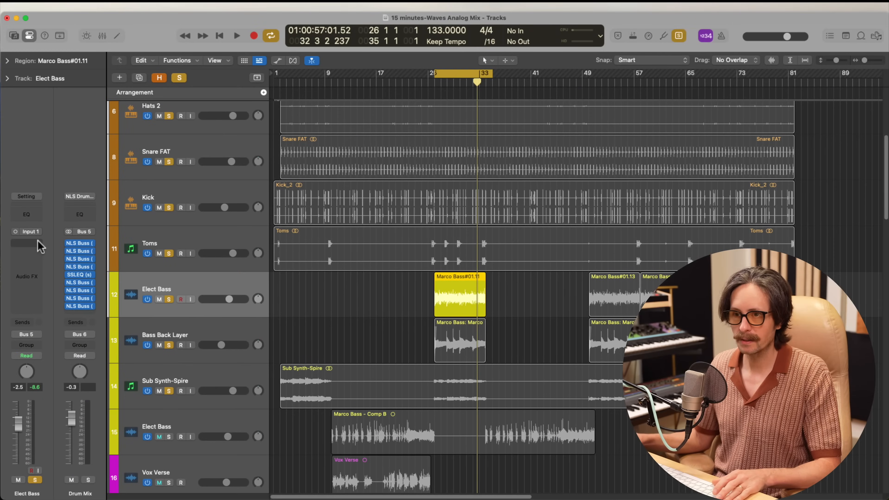
# Insert a mono PuigChild 660 on the Elect Bass track and change its time constant.
pyautogui.click(41, 246)
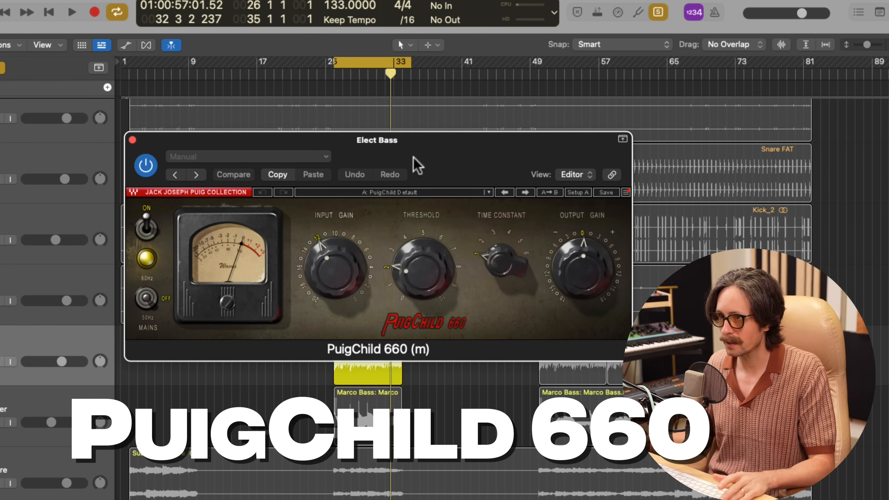
pyautogui.moveTo(444, 156); pyautogui.dragTo(275, 116)
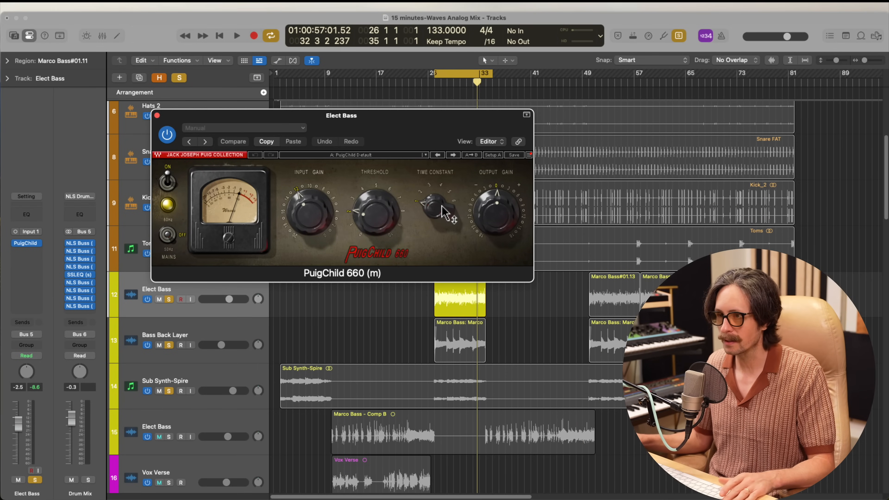
pyautogui.moveTo(444, 212); pyautogui.dragTo(440, 162)
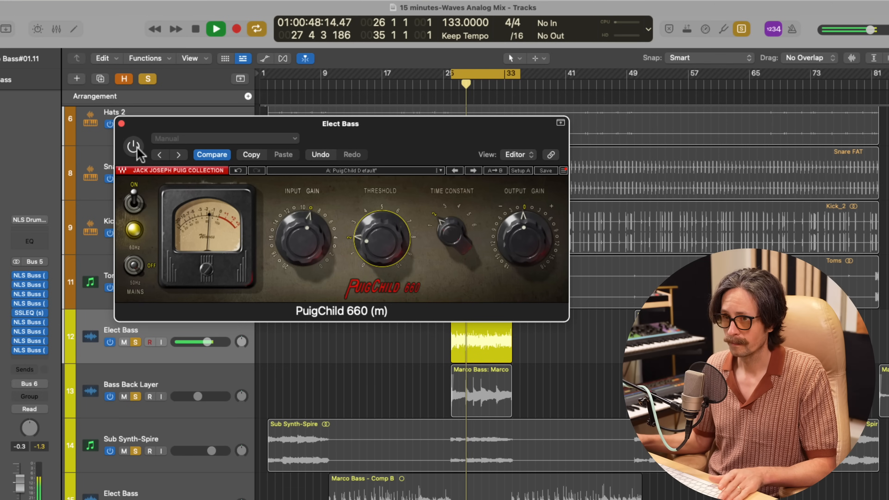
# Compare the PuigChild 660 on Elect Bass, set its threshold to 2.2, fine-tune the output gain in the full mix, and close it.
pyautogui.click(133, 147)
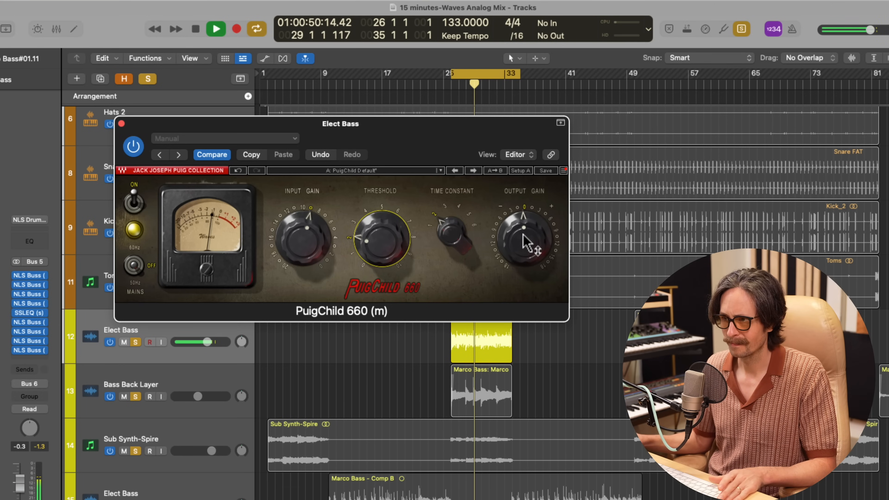
pyautogui.moveTo(526, 243); pyautogui.dragTo(524, 250)
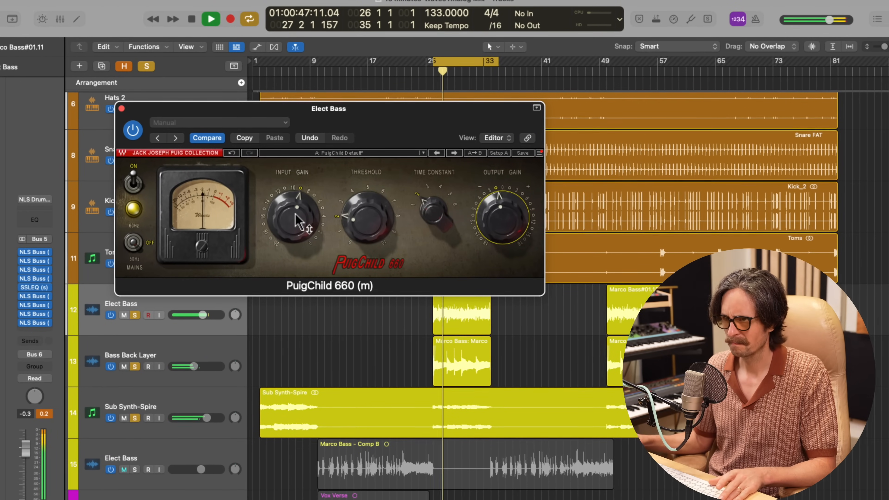
pyautogui.moveTo(297, 210)
pyautogui.moveTo(367, 232)
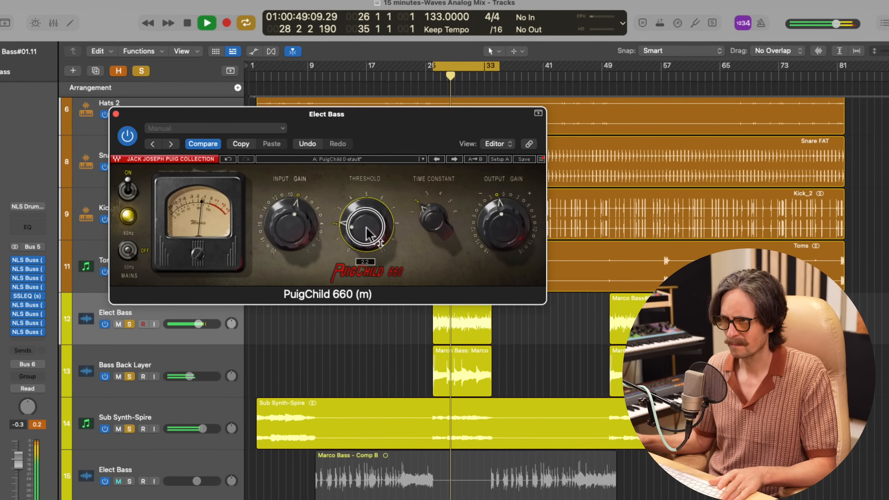
pyautogui.moveTo(507, 227)
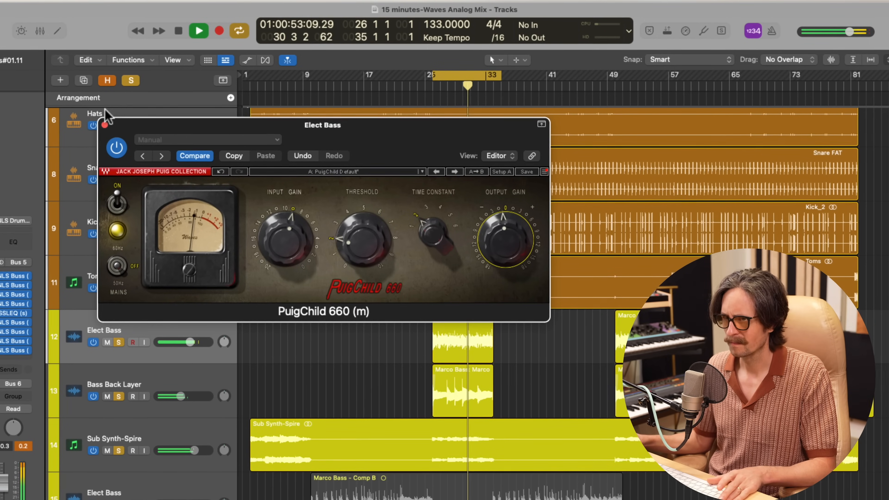
pyautogui.click(104, 127)
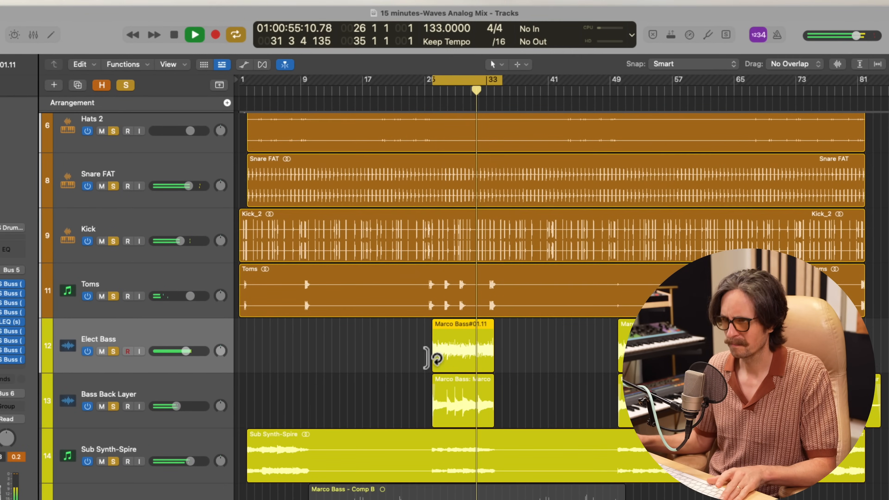
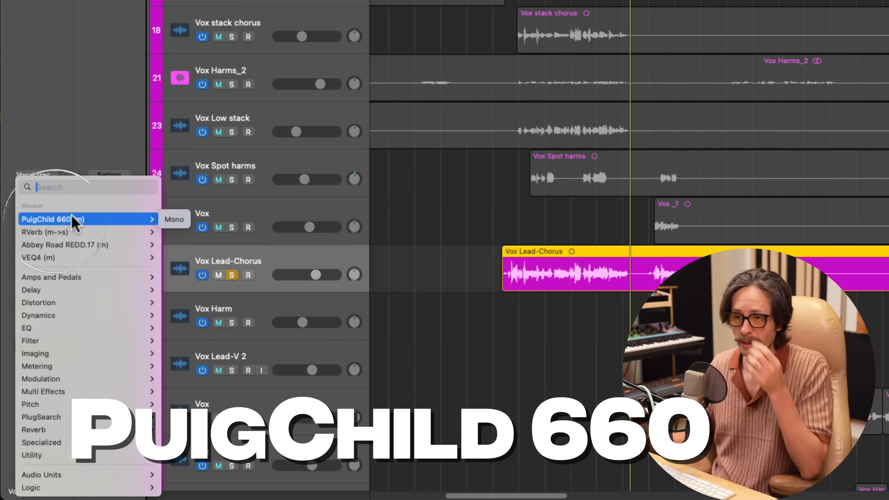
# Insert a mono PuigChild 660 on Vox Lead-Chorus and add a mono CLA-76 ahead of it in the chain.
pyautogui.click(73, 219)
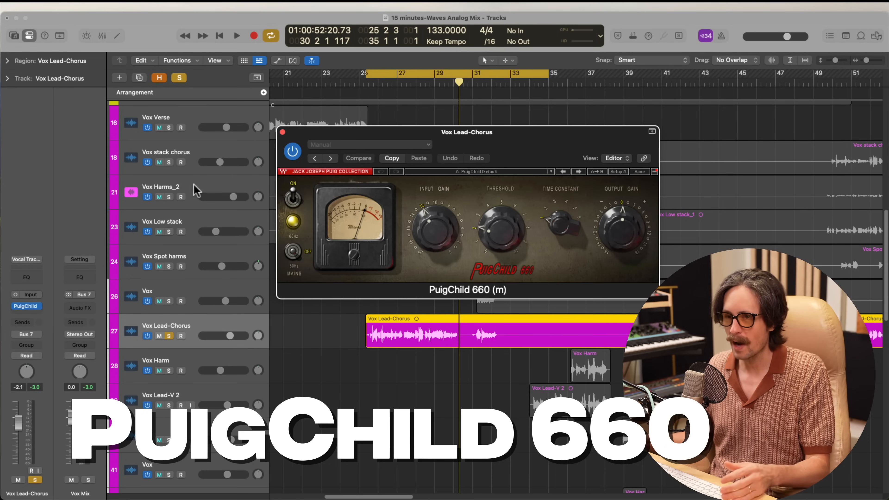
pyautogui.moveTo(26, 312); pyautogui.dragTo(27, 312)
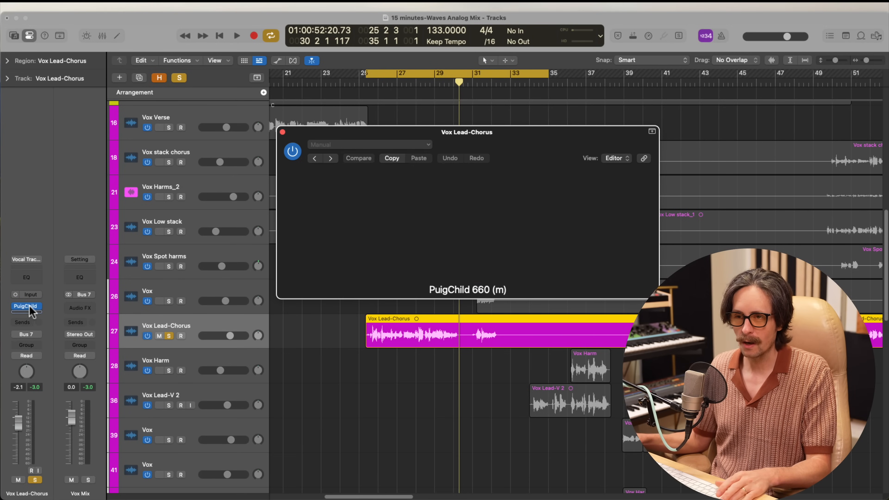
pyautogui.click(37, 297)
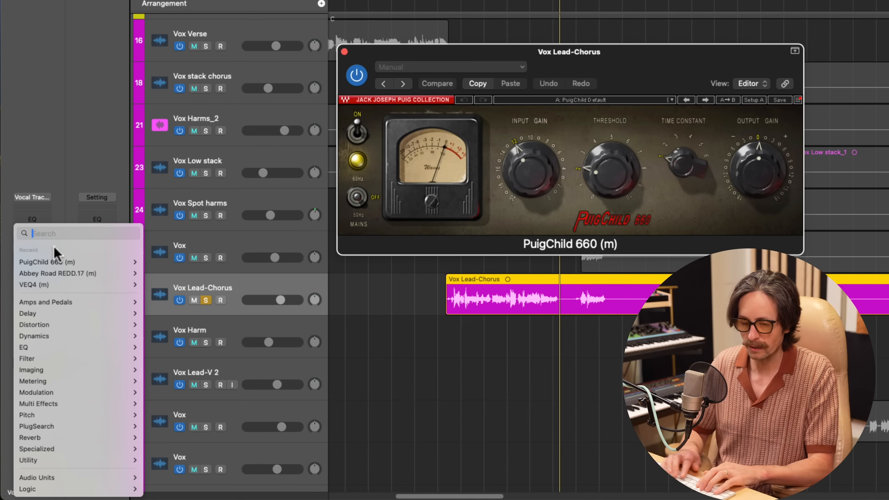
pyautogui.write('cla')
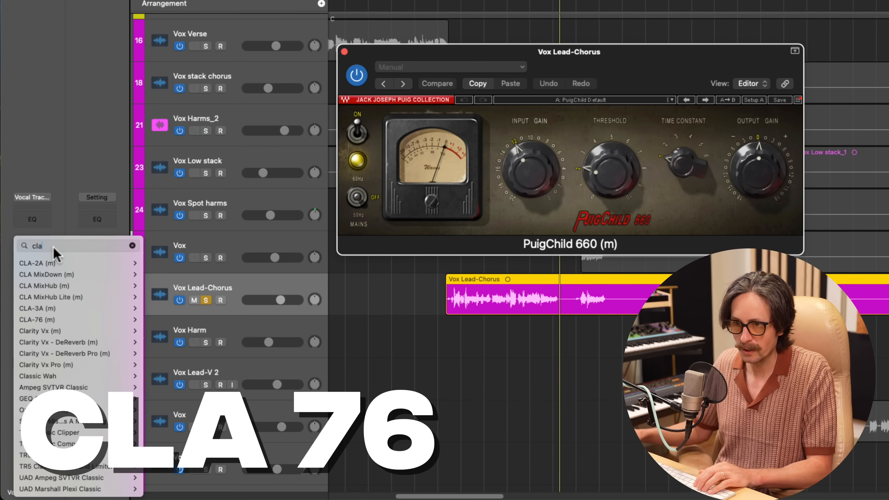
pyautogui.click(83, 320)
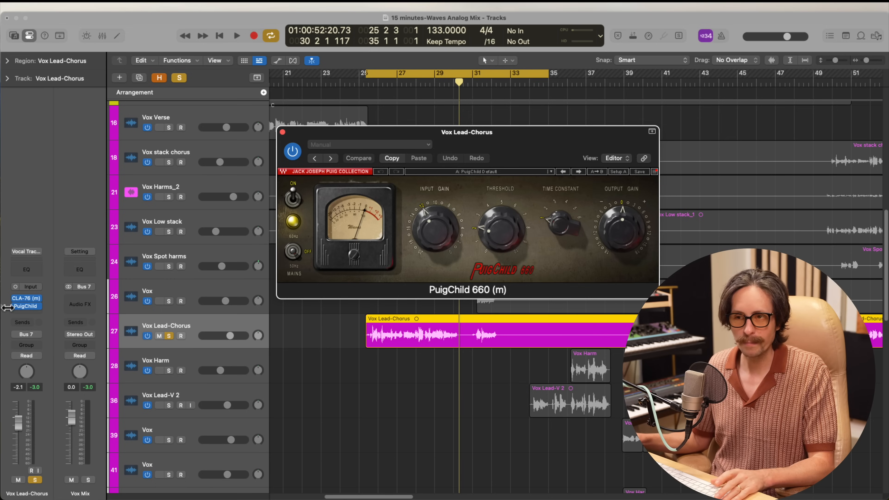
# Open the CLA-76 on Vox Lead-Chorus, switch its revision to Bluey, and turn up the attack and release controls.
pyautogui.click(26, 298)
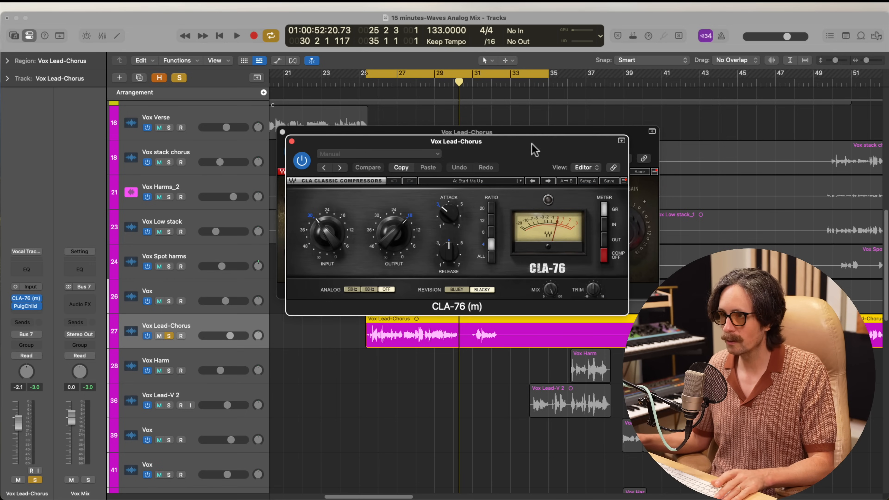
pyautogui.moveTo(535, 150); pyautogui.dragTo(460, 112)
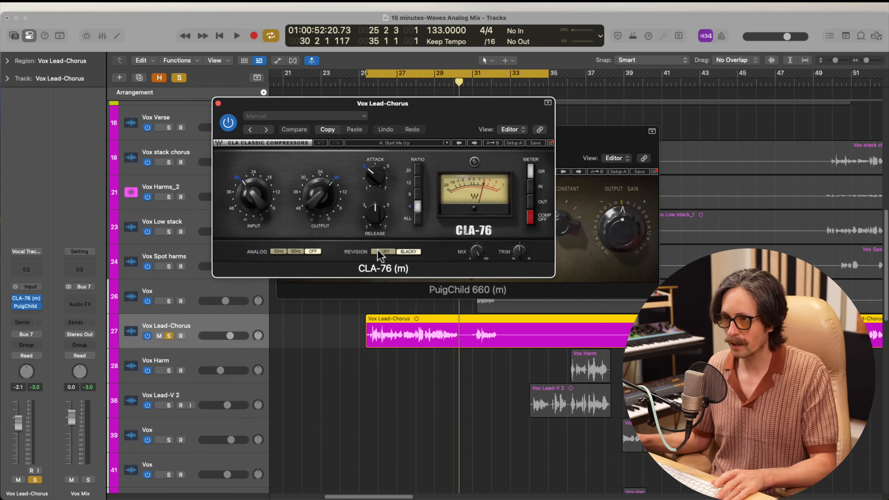
pyautogui.click(351, 308)
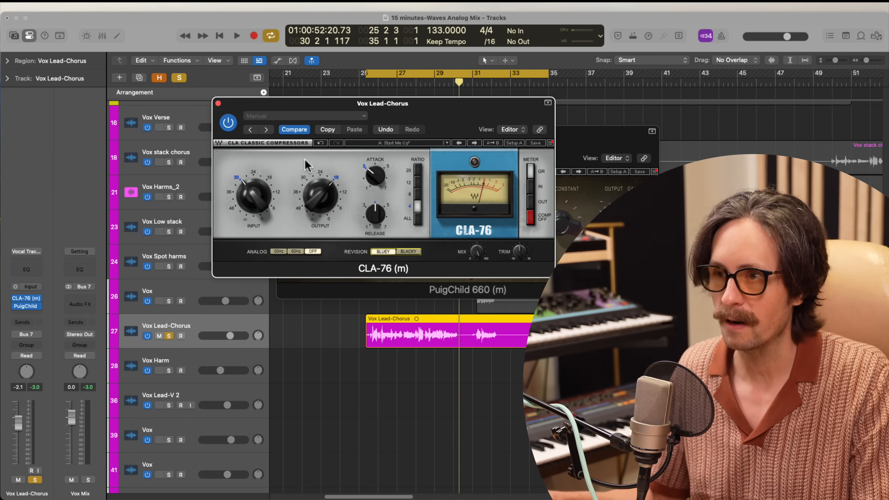
pyautogui.click(372, 173)
pyautogui.moveTo(373, 172); pyautogui.dragTo(374, 152)
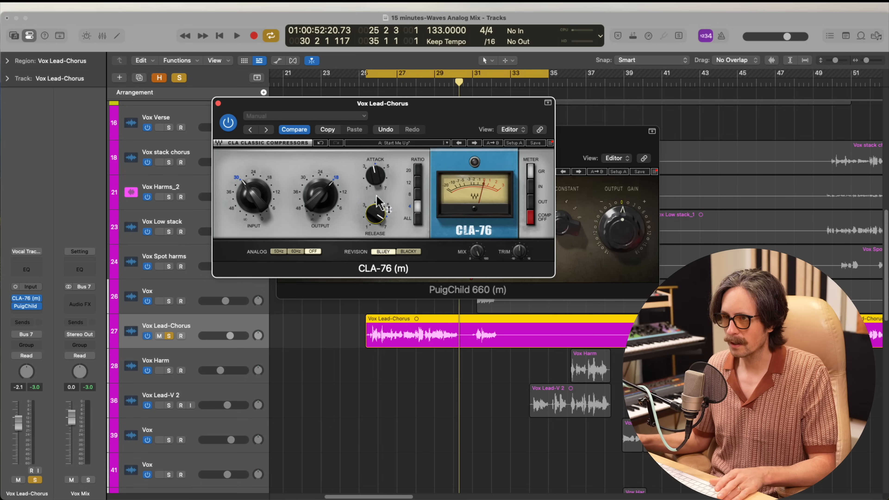
pyautogui.click(377, 176)
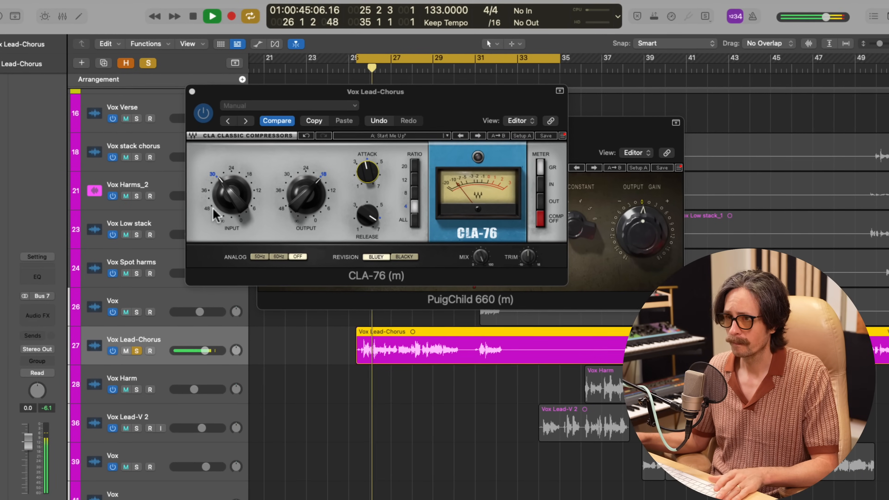
# Lower the CLA-76's input and fine-tune its output level while the lead chorus vocal plays.
pyautogui.moveTo(225, 198); pyautogui.dragTo(219, 239)
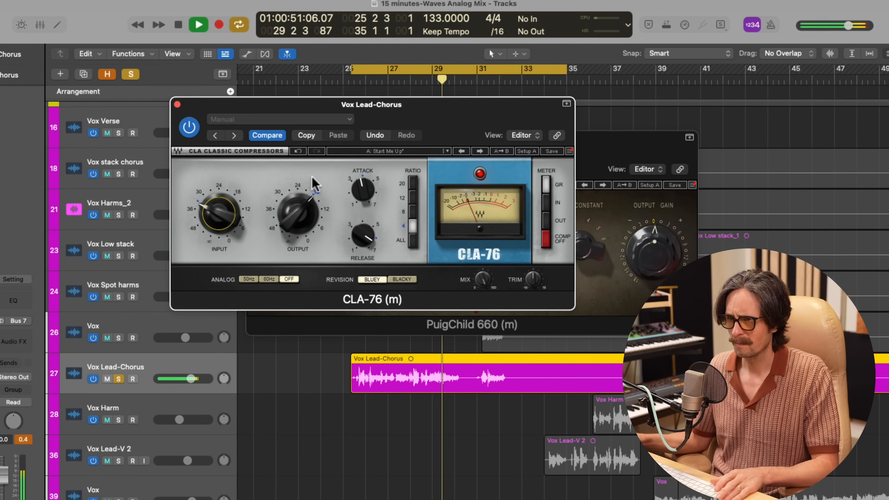
pyautogui.moveTo(296, 211); pyautogui.dragTo(297, 216)
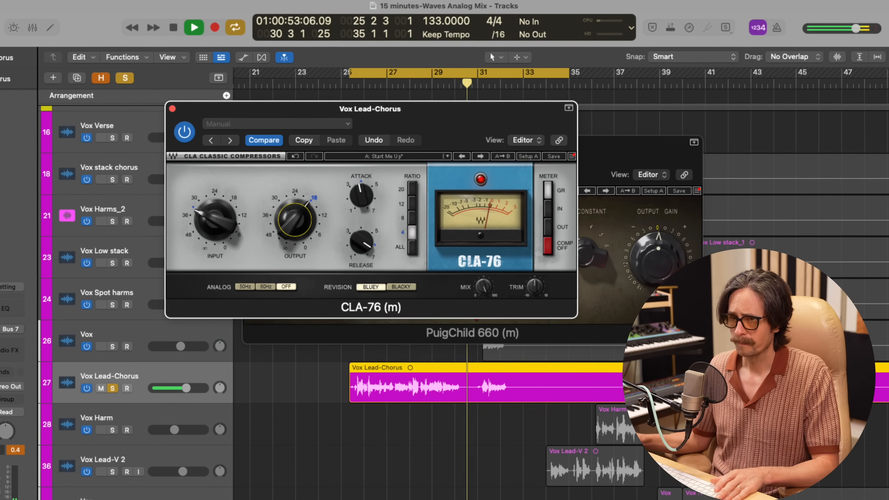
pyautogui.click(21, 442)
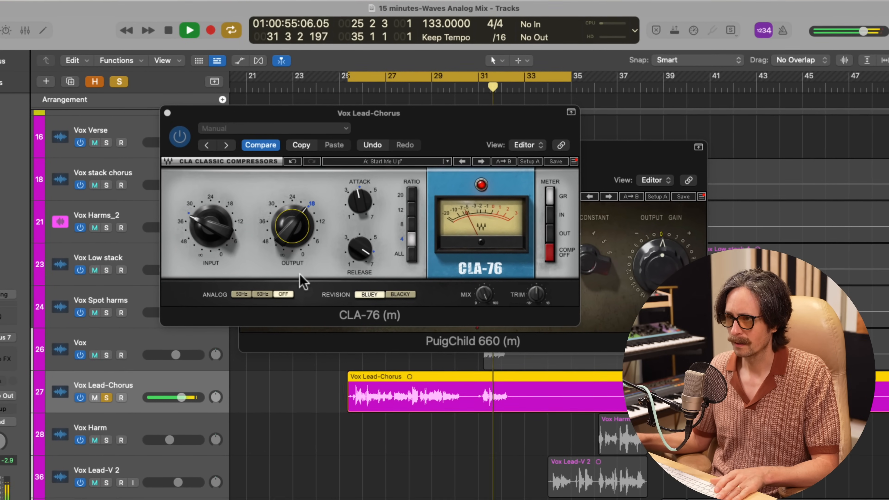
pyautogui.click(205, 226)
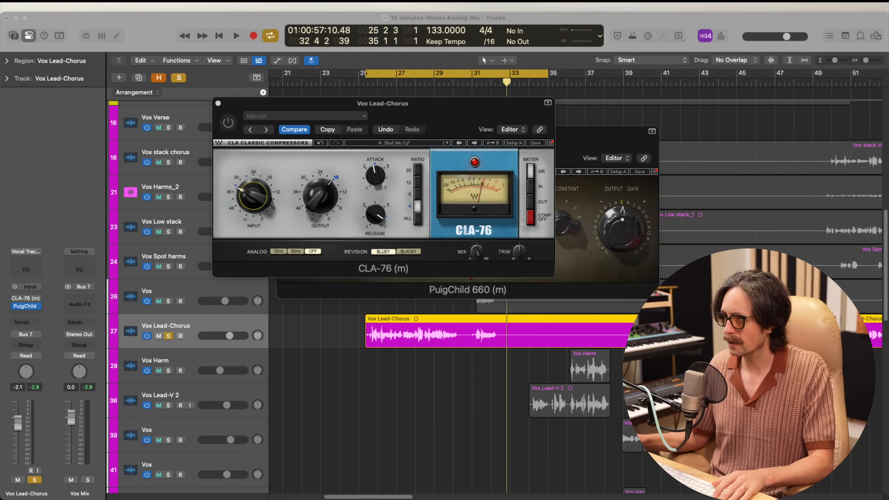
# Play the lead chorus vocal and compare it with the CLA-76 bypassed and enabled, leaving the compressor on.
pyautogui.press('space')
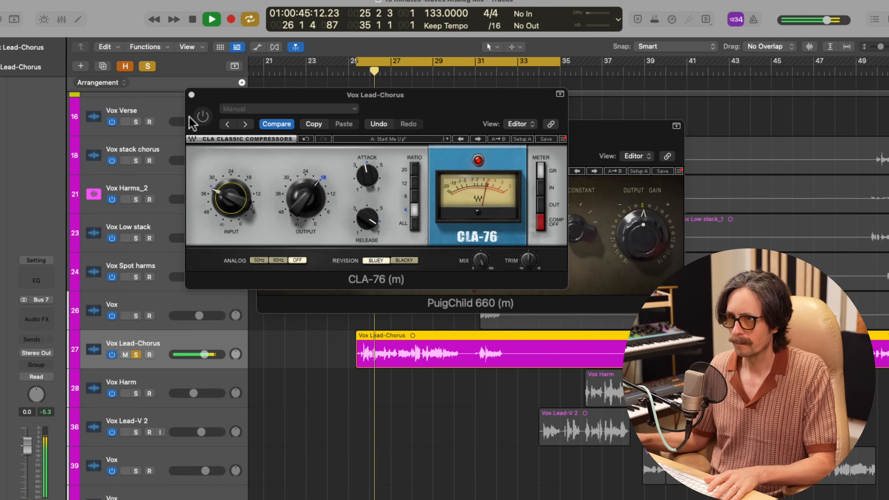
pyautogui.click(202, 116)
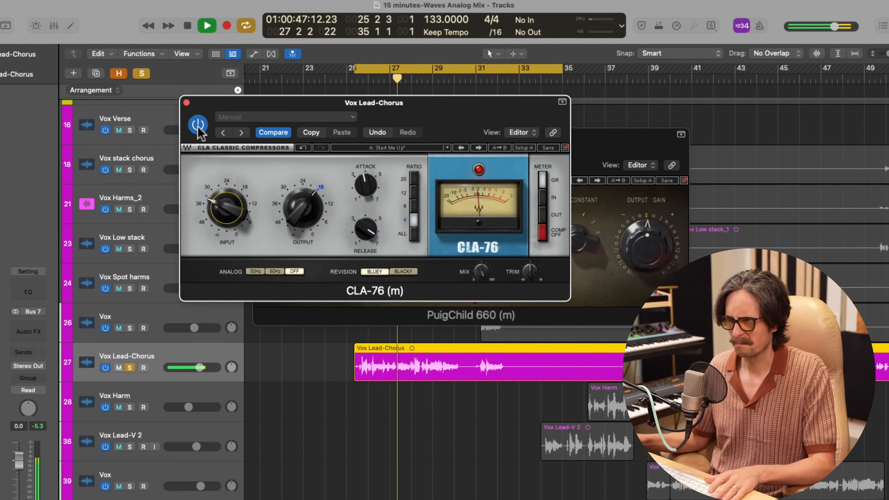
pyautogui.click(198, 127)
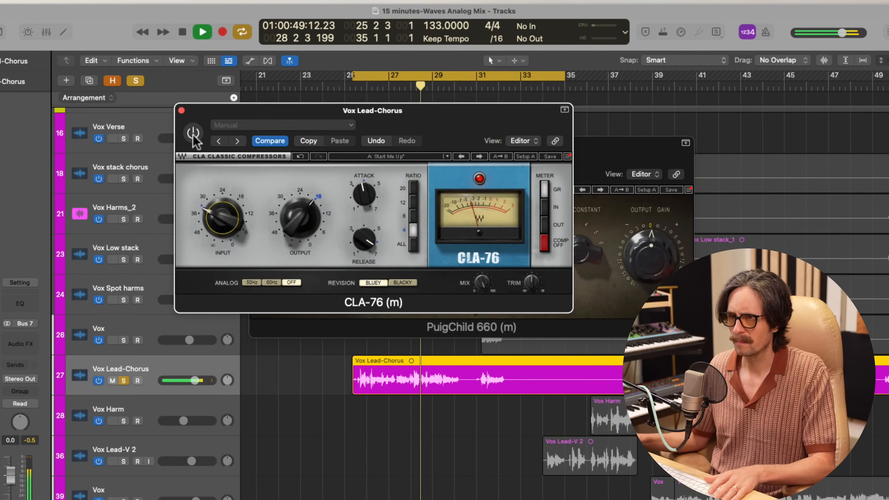
pyautogui.click(193, 135)
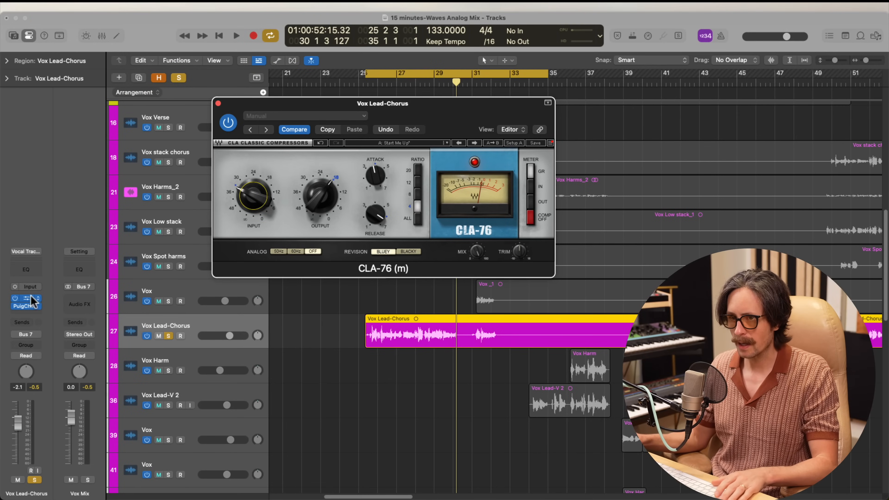
# Play the lead chorus vocal and adjust the PuigChild 660's input gain and threshold, lower its output gain, and set its time constant to 3.
pyautogui.press('space')
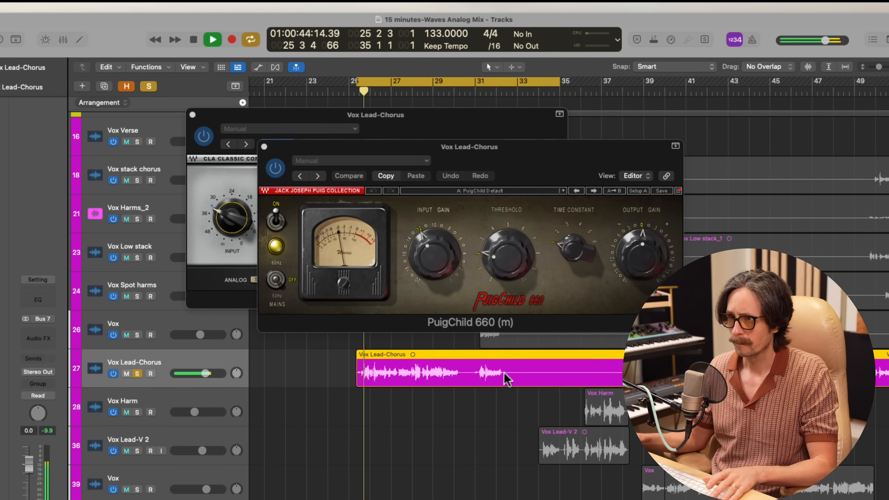
pyautogui.moveTo(449, 261); pyautogui.dragTo(441, 239)
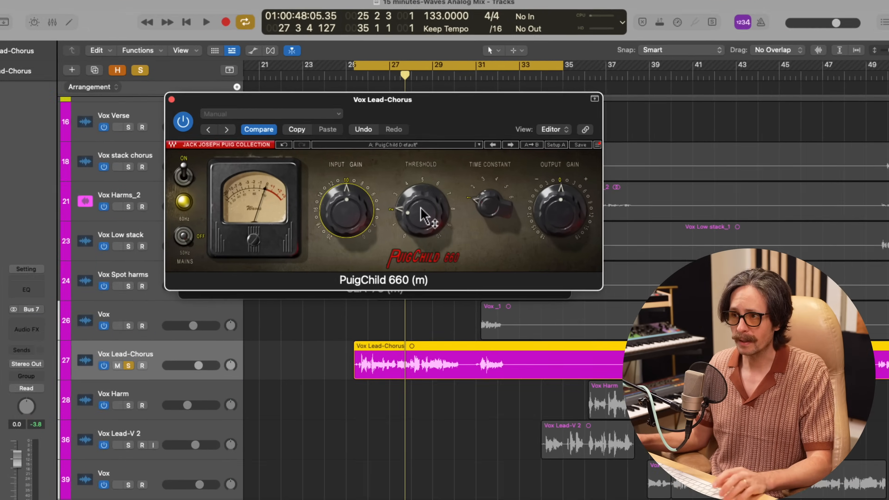
pyautogui.moveTo(424, 203); pyautogui.dragTo(425, 226)
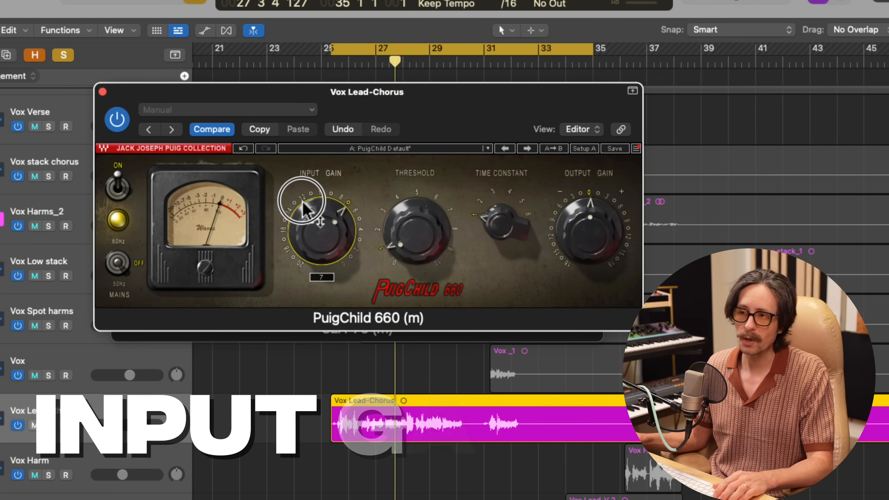
pyautogui.moveTo(597, 242); pyautogui.dragTo(588, 251)
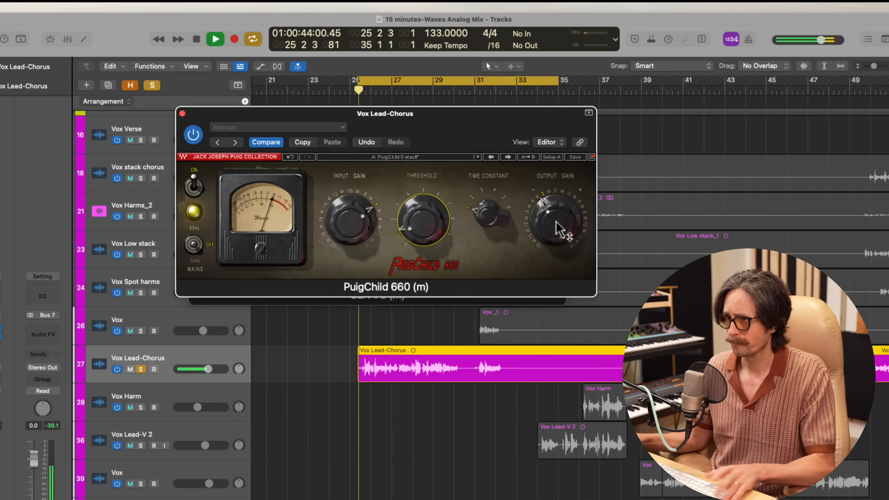
pyautogui.moveTo(557, 224); pyautogui.dragTo(557, 241)
pyautogui.moveTo(489, 213); pyautogui.dragTo(491, 182)
# Compare the playing lead chorus vocal with the PuigChild 660 bypassed and enabled, leaving the compressor on.
pyautogui.click(179, 139)
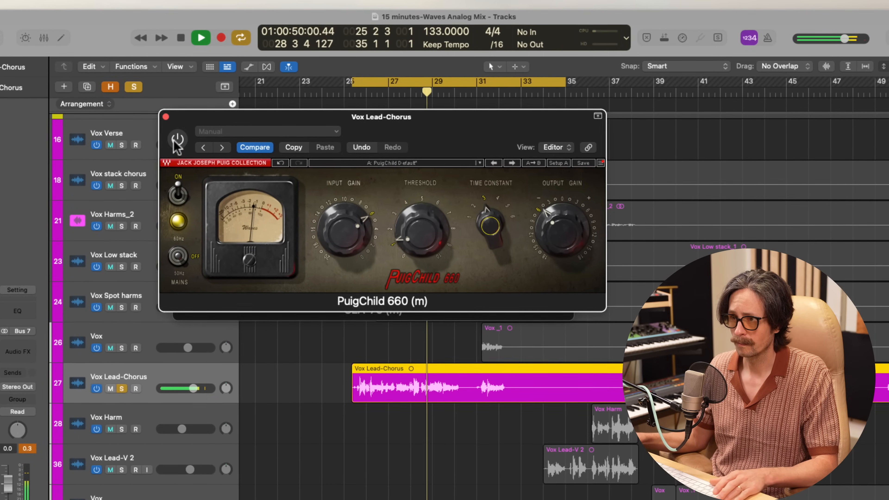
pyautogui.click(178, 140)
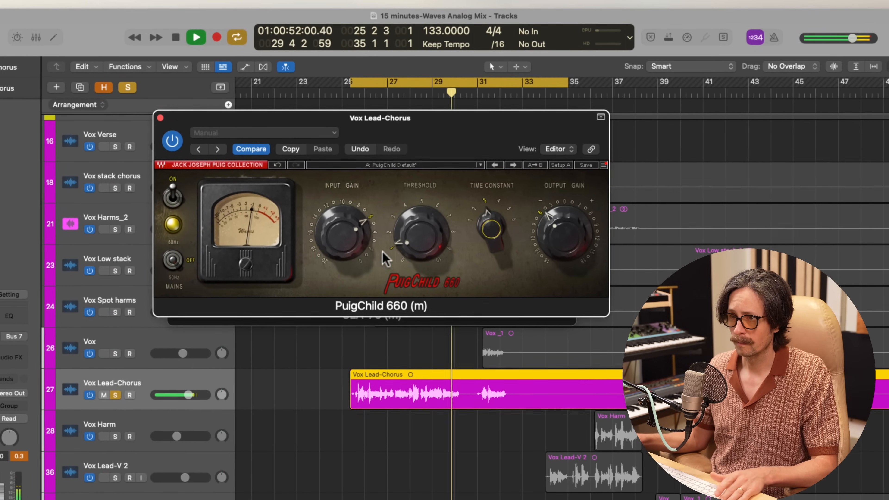
pyautogui.moveTo(432, 229)
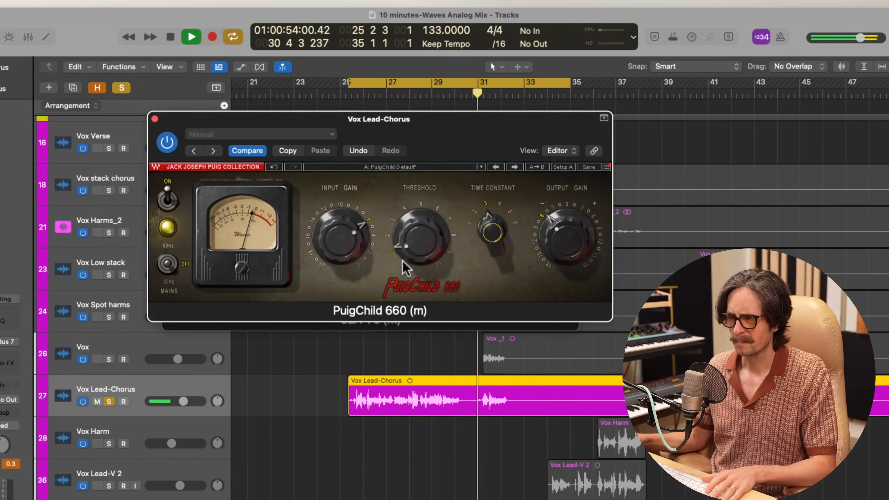
pyautogui.moveTo(343, 243)
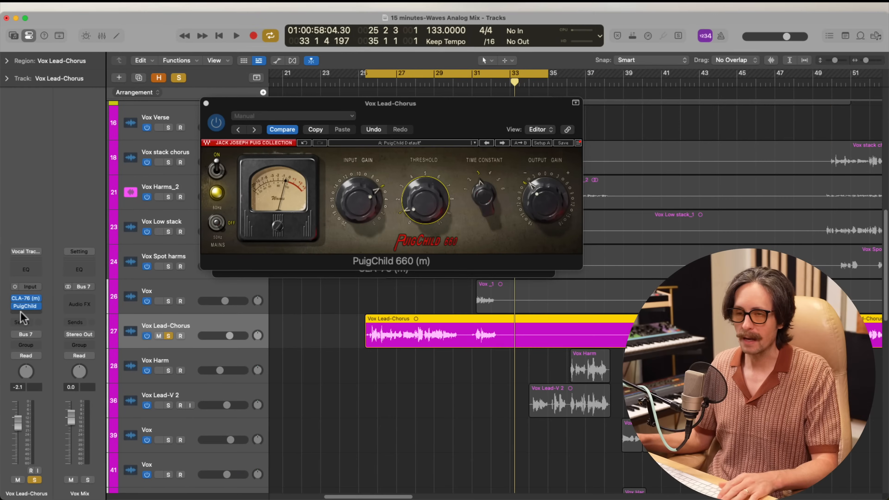
# Insert a mono VEQ4 after the PuigChild 660 on Vox Lead-Chorus and open it clear of the other plug-in.
pyautogui.click(21, 314)
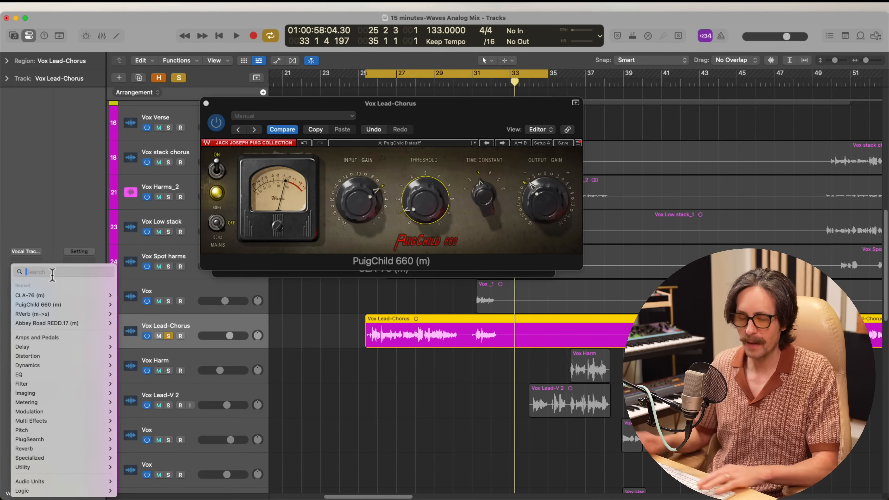
pyautogui.write('veq')
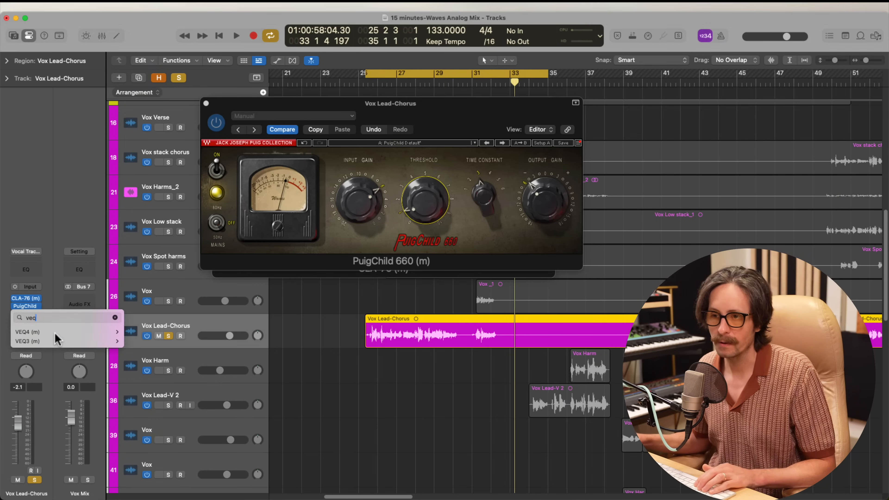
pyautogui.click(195, 254)
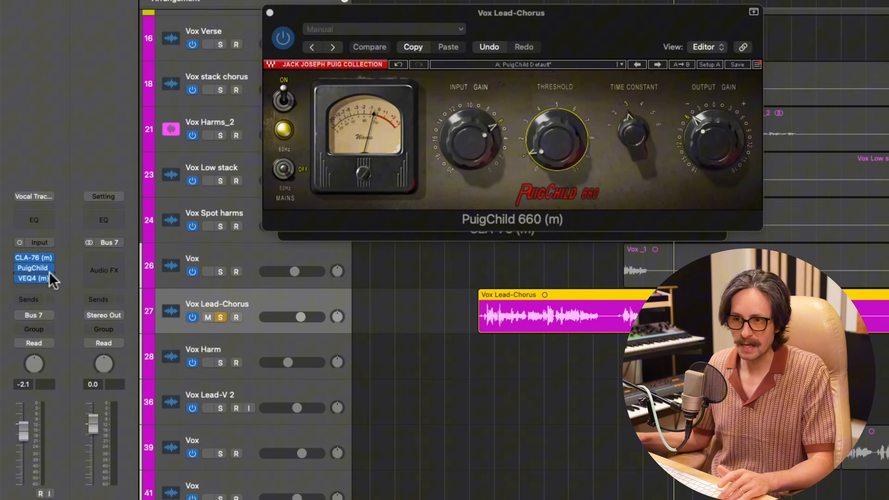
pyautogui.moveTo(20, 305)
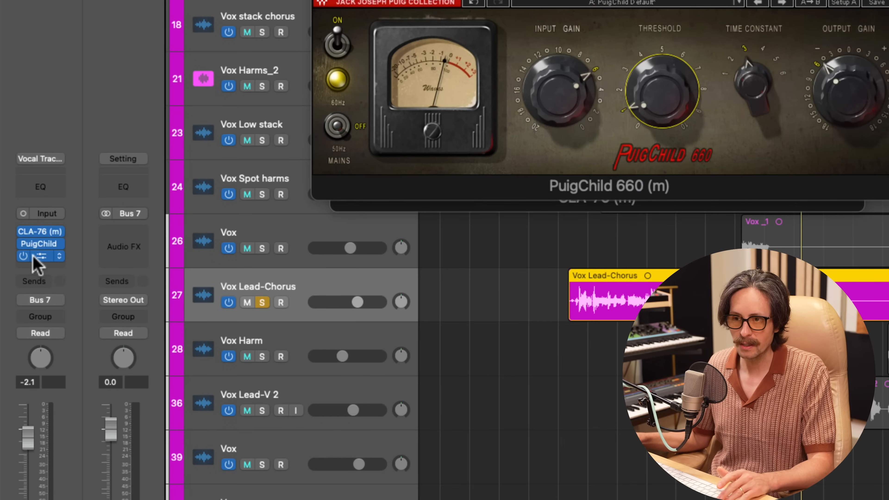
pyautogui.click(41, 258)
pyautogui.moveTo(546, 145); pyautogui.dragTo(391, 172)
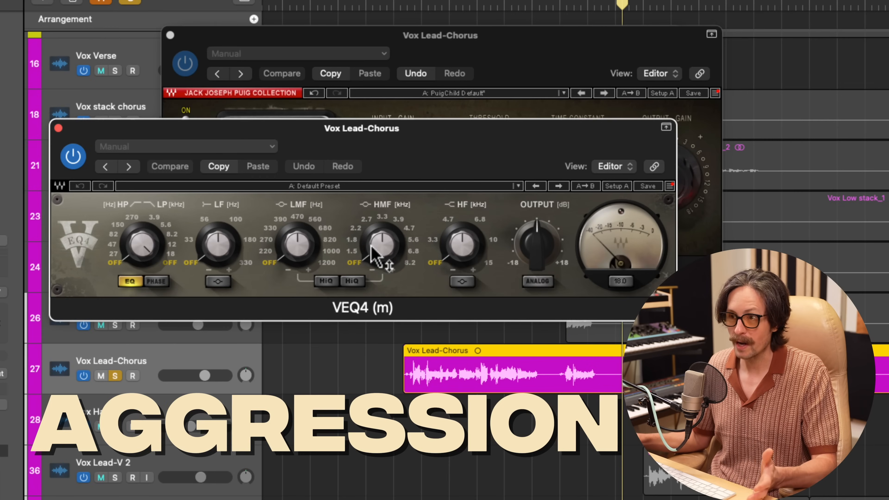
# Shape the lead chorus vocal on the VEQ4 with high mids at 3.3 kHz, low mids at 220 Hz and a high-pass at 82 Hz.
pyautogui.moveTo(373, 256); pyautogui.dragTo(338, 141)
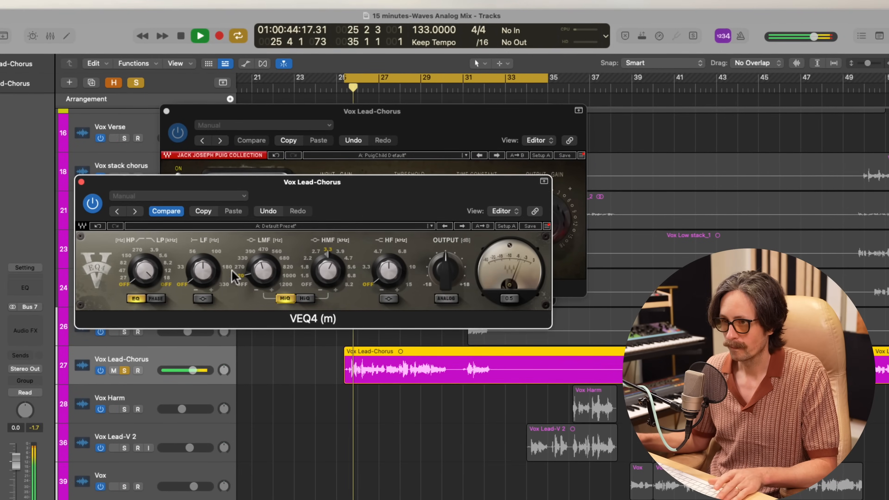
pyautogui.moveTo(265, 273)
pyautogui.mouseDown()
pyautogui.moveTo(259, 309)
pyautogui.moveTo(238, 253)
pyautogui.moveTo(257, 291)
pyautogui.moveTo(247, 171)
pyautogui.mouseUp()
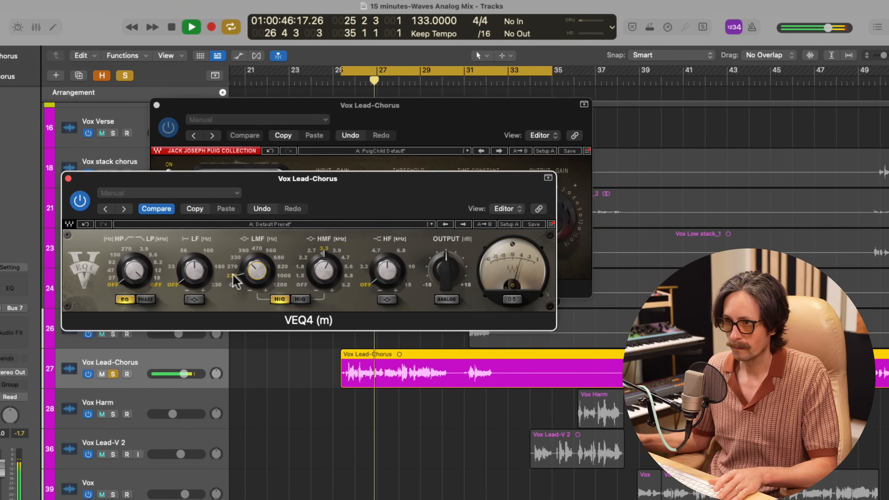
pyautogui.moveTo(245, 170); pyautogui.dragTo(247, 277)
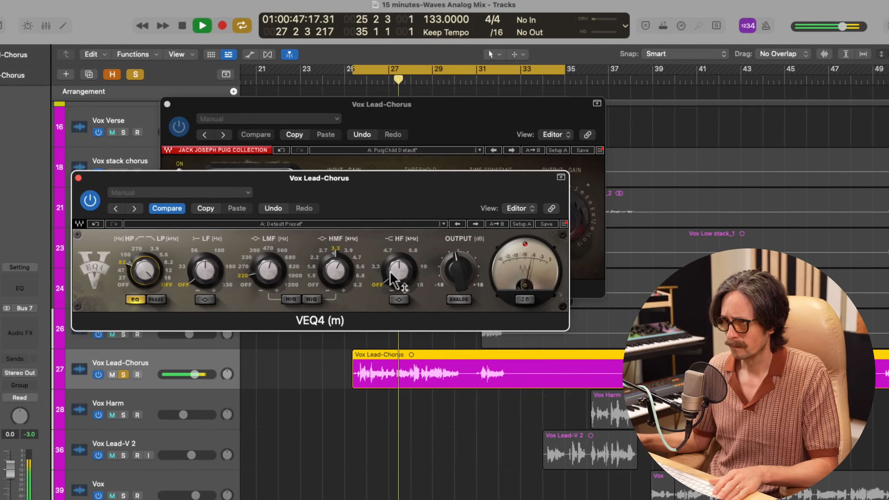
# Turn down the VEQ4's output level while the lead chorus vocal plays.
pyautogui.click(455, 275)
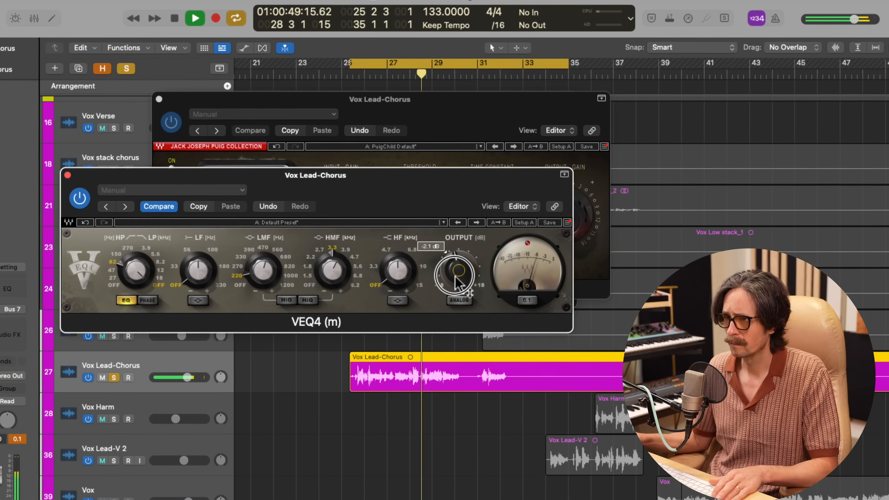
pyautogui.moveTo(455, 276); pyautogui.dragTo(456, 280)
pyautogui.click(458, 263)
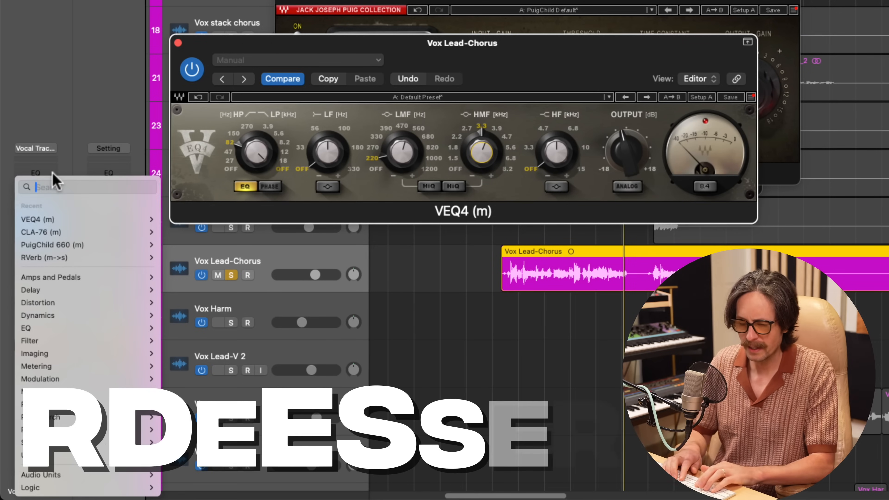
# Insert a mono RDeEsser after the VEQ4 and set its bell-shaped band to about 5517 Hz, threshold to -24.3, and increase the range.
pyautogui.write('rde')
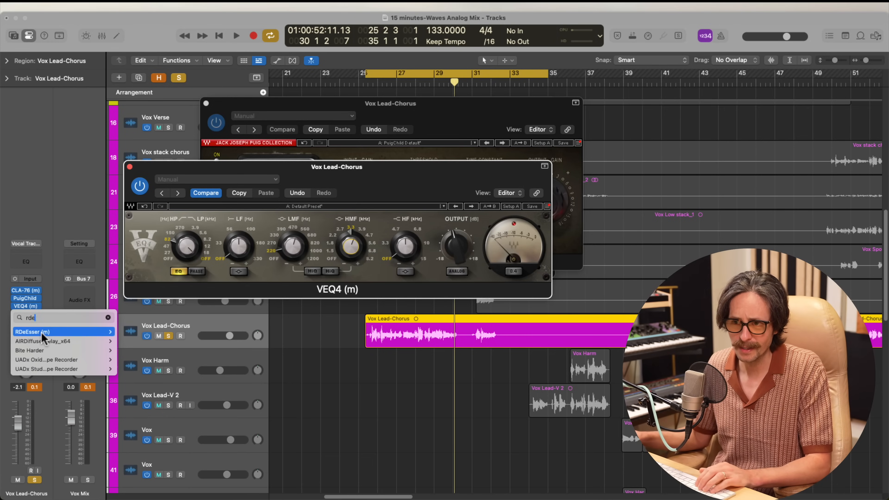
pyautogui.click(42, 332)
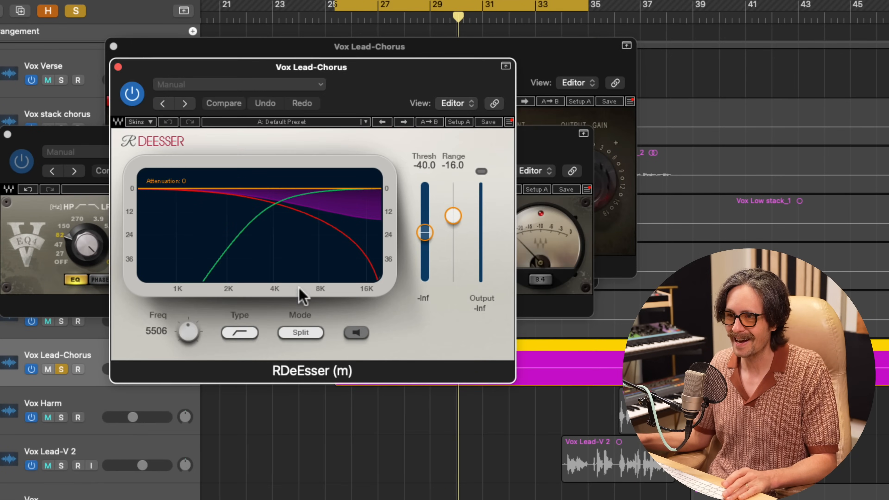
pyautogui.click(341, 352)
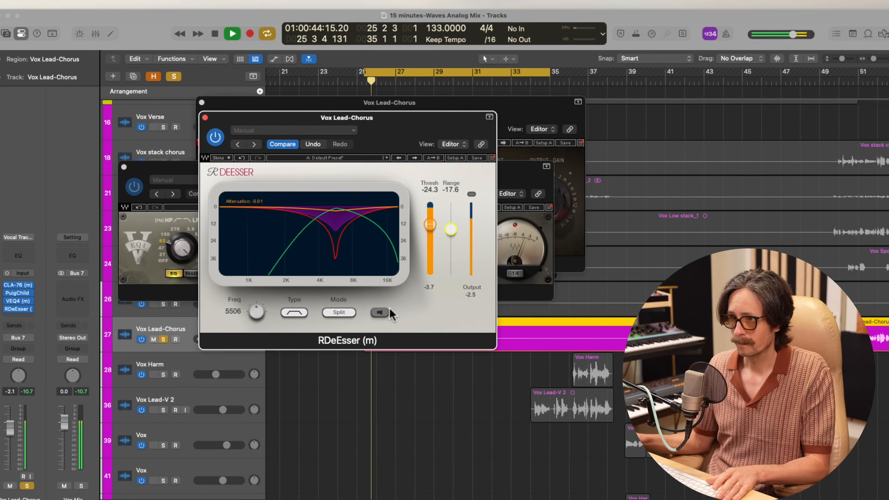
pyautogui.moveTo(247, 319); pyautogui.dragTo(224, 345)
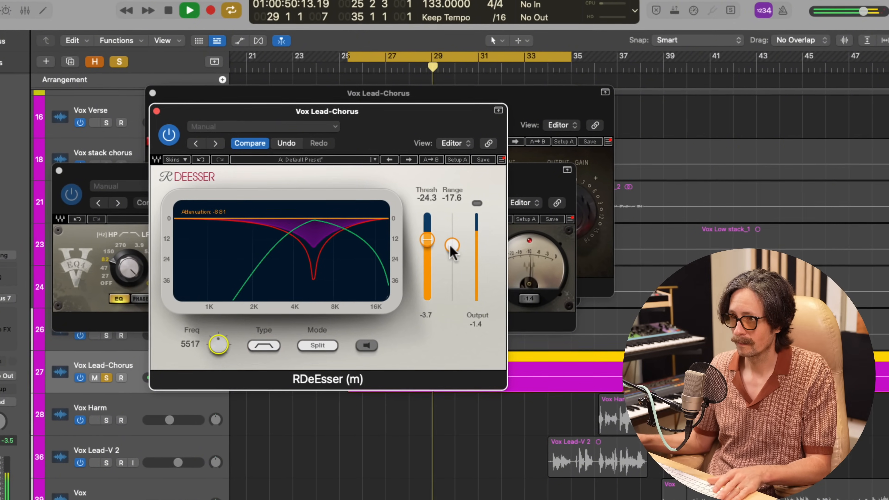
pyautogui.moveTo(453, 253); pyautogui.dragTo(451, 260)
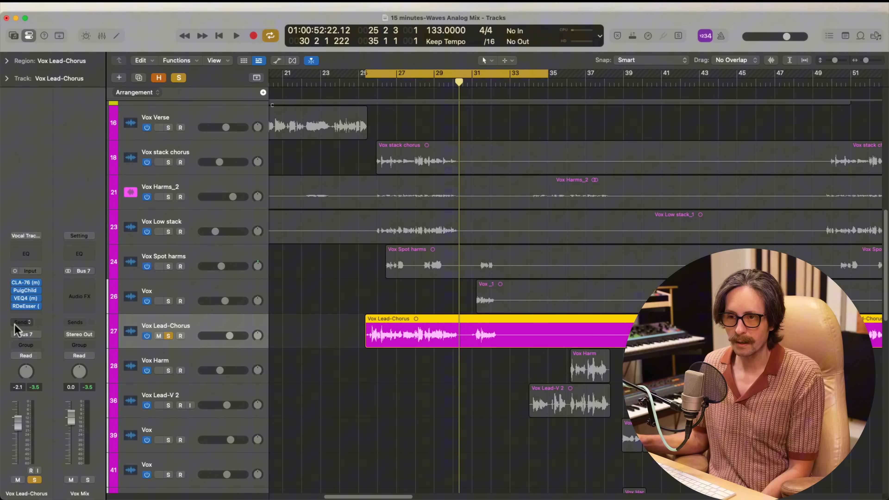
# Add a Bus 9 send on Vox Lead-Chorus and insert an RVerb on the new aux channel.
pyautogui.click(16, 324)
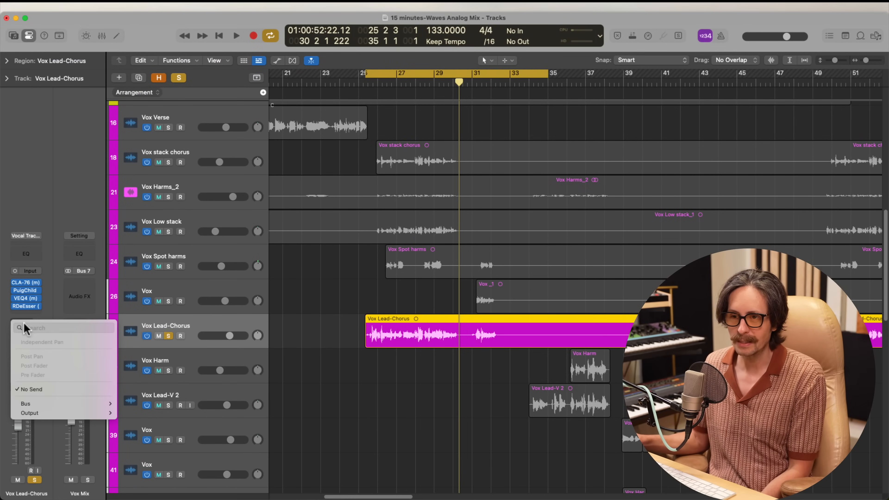
pyautogui.moveTo(51, 409)
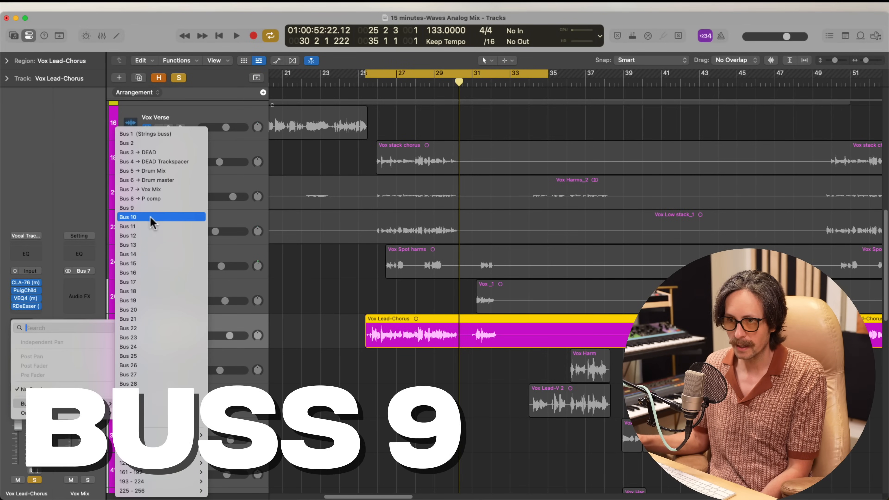
pyautogui.click(152, 209)
pyautogui.click(87, 280)
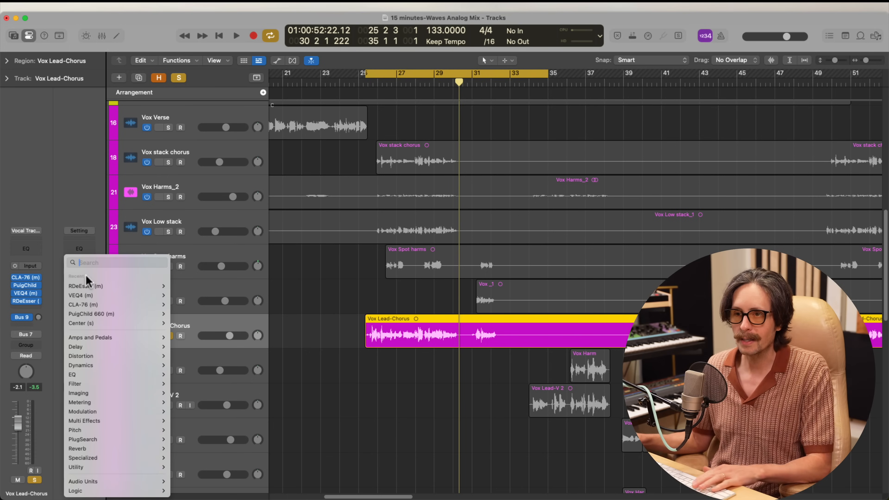
pyautogui.write('rverb')
pyautogui.press('Return')
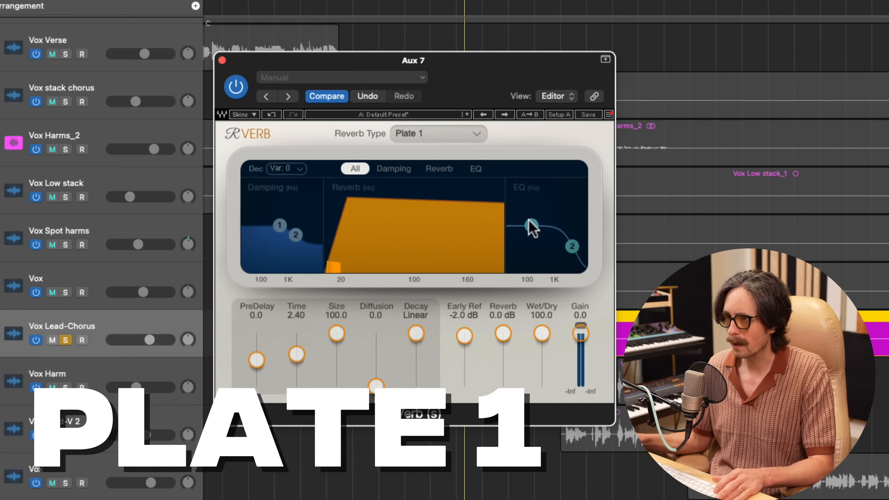
# Reduce the lows in the aux RVerb's EQ and damping, and set predelay to 29.8, time to 3.71 and diffusion to 59.4.
pyautogui.moveTo(532, 229); pyautogui.dragTo(516, 243)
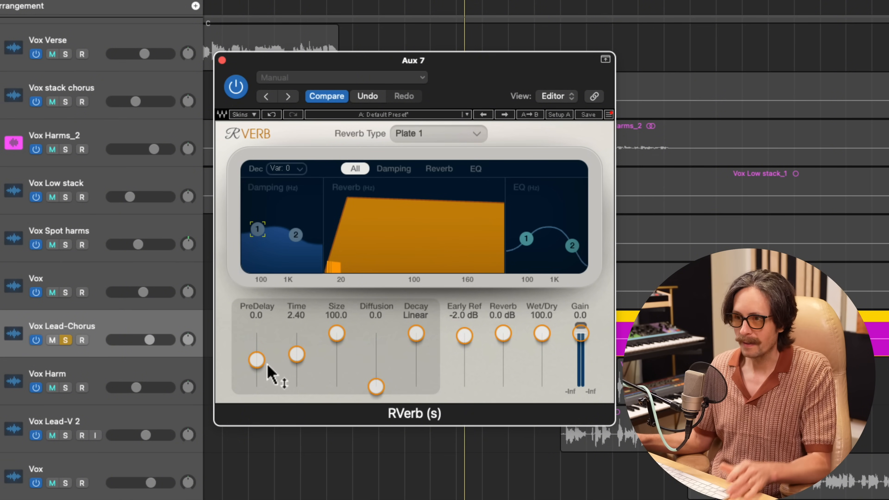
pyautogui.moveTo(258, 366); pyautogui.dragTo(250, 332)
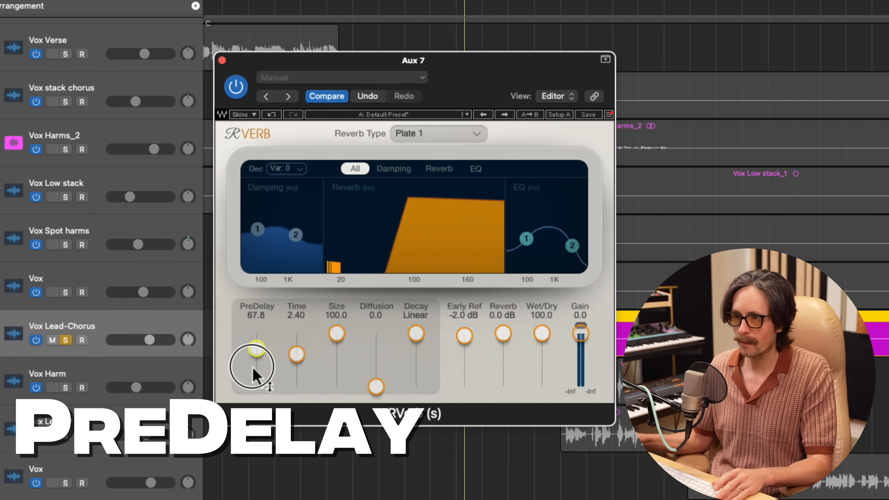
pyautogui.moveTo(253, 368); pyautogui.dragTo(260, 447)
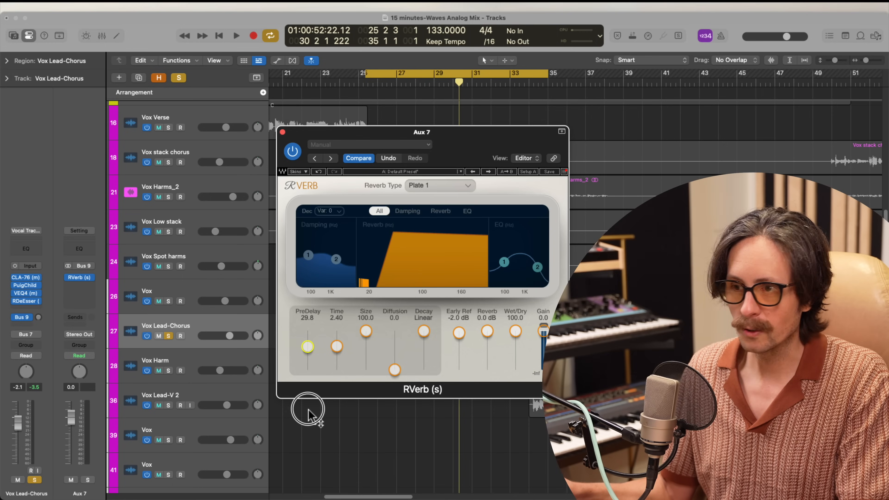
pyautogui.moveTo(309, 410); pyautogui.dragTo(308, 410)
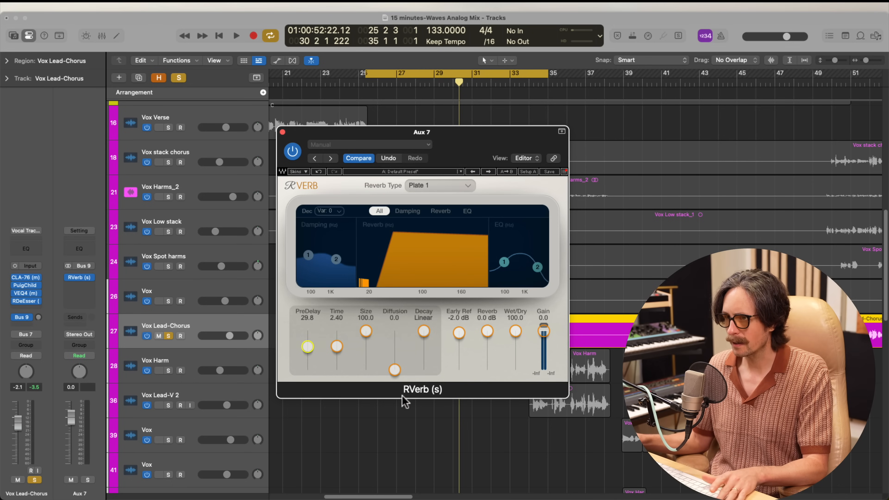
pyautogui.moveTo(389, 332); pyautogui.dragTo(390, 331)
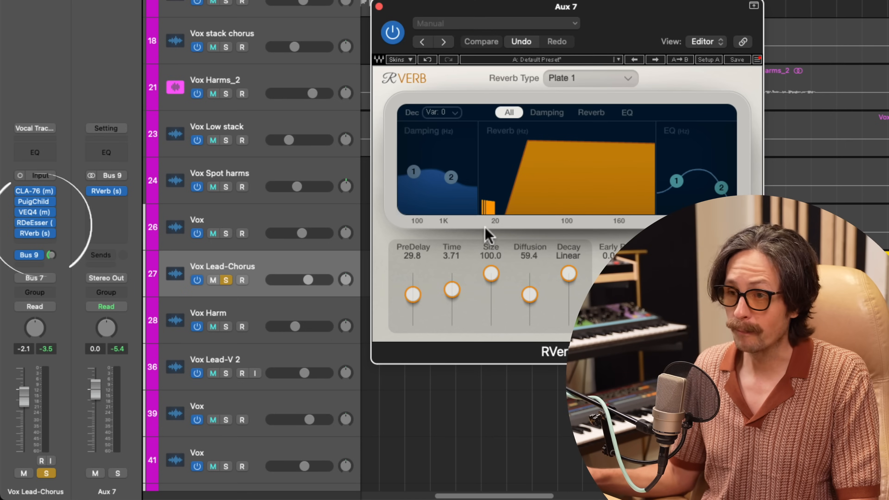
# Open the RVerb inserted on Vox Lead-Chorus and lower its Wet/Dry to 30.3 while the vocal plays.
pyautogui.click(35, 233)
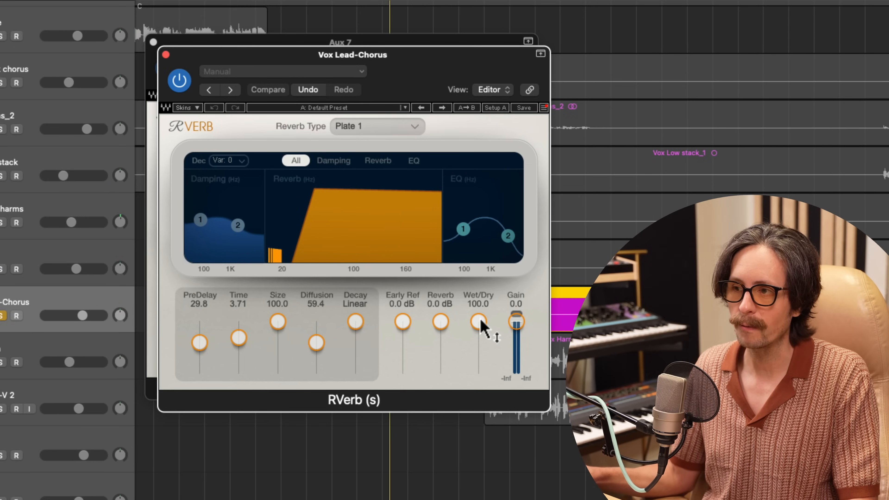
pyautogui.moveTo(481, 321); pyautogui.dragTo(479, 373)
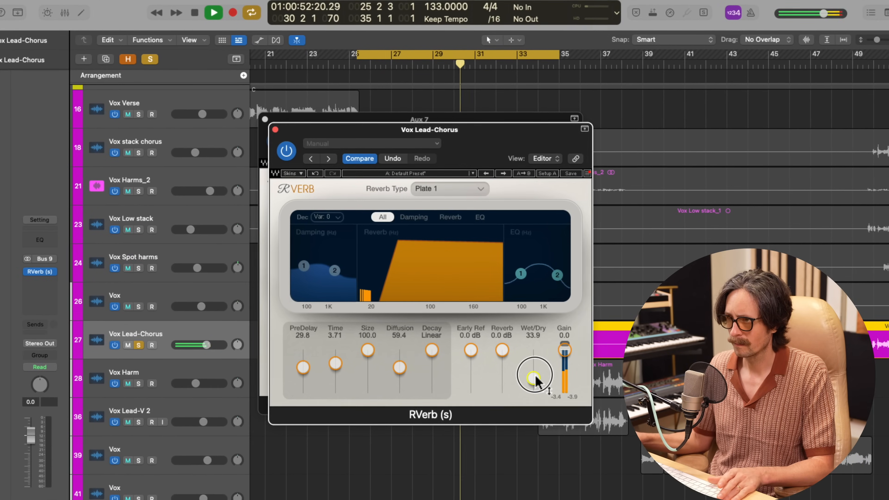
pyautogui.moveTo(537, 379)
pyautogui.mouseDown()
pyautogui.moveTo(539, 399)
pyautogui.moveTo(540, 384)
pyautogui.mouseUp()
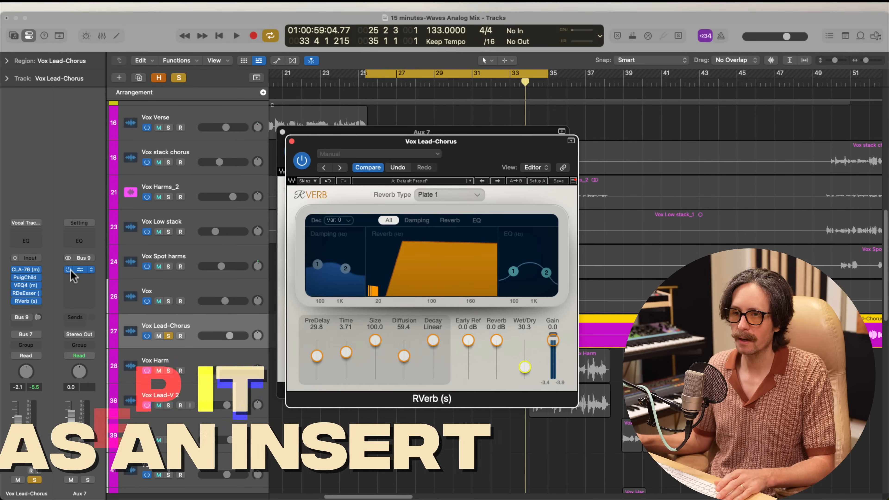
# Rename the Aux 7 channel as Vox Reverb and close both open RVerb windows.
pyautogui.doubleClick(80, 494)
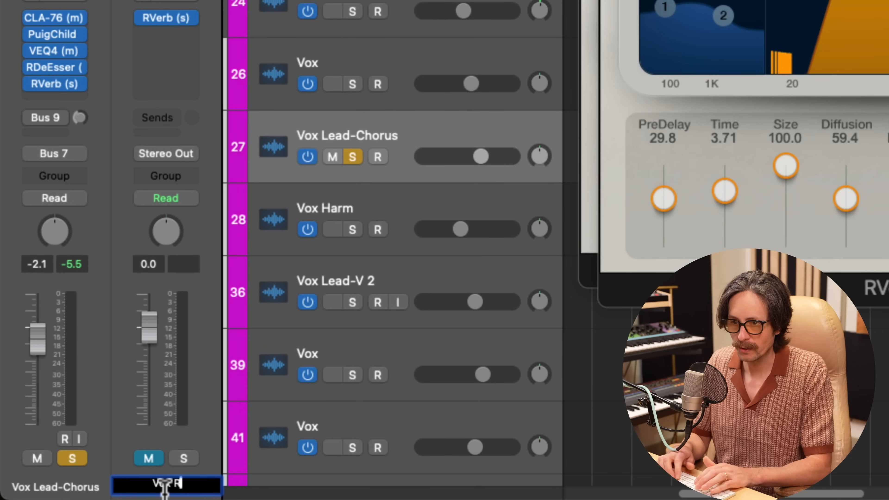
pyautogui.write('Vox Reverb')
pyautogui.write('\\')
pyautogui.press('Return')
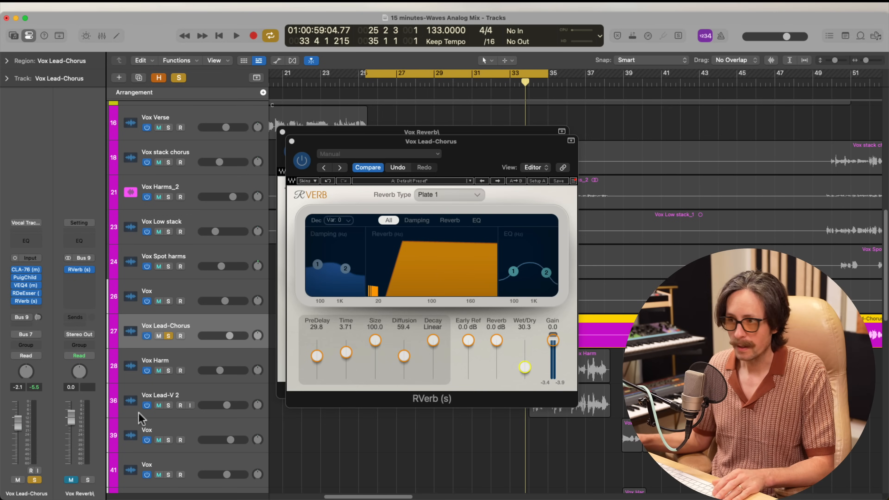
pyautogui.click(292, 141)
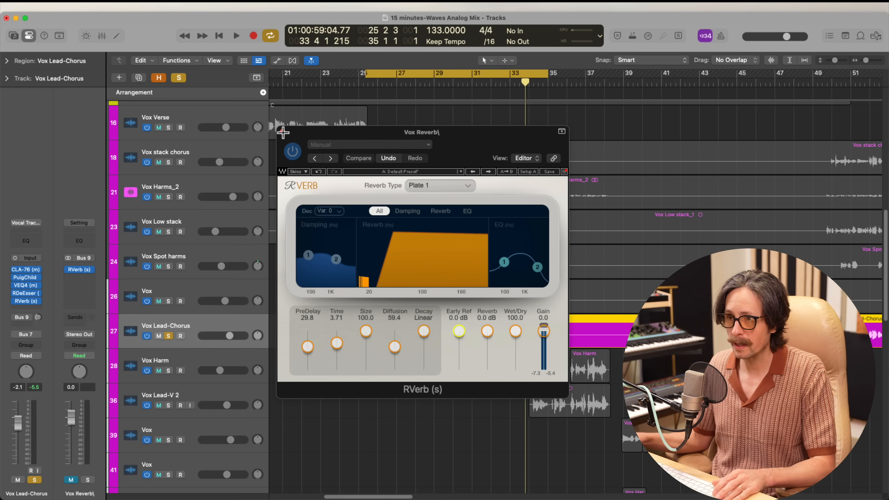
pyautogui.click(283, 132)
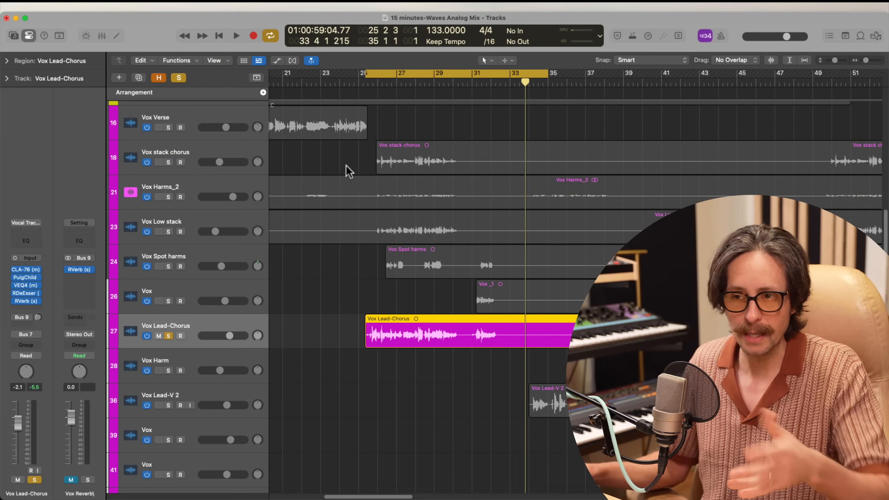
# Copy the CLA-76, PuigChild, VEQ4, RDeEsser and RVerb from Vox Lead-Chorus onto the Vox stack chorus channel.
pyautogui.click(36, 223)
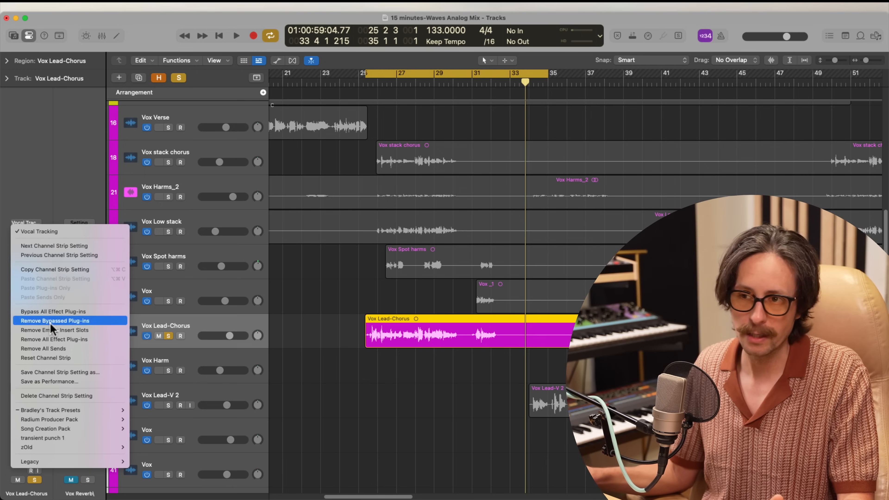
pyautogui.click(58, 195)
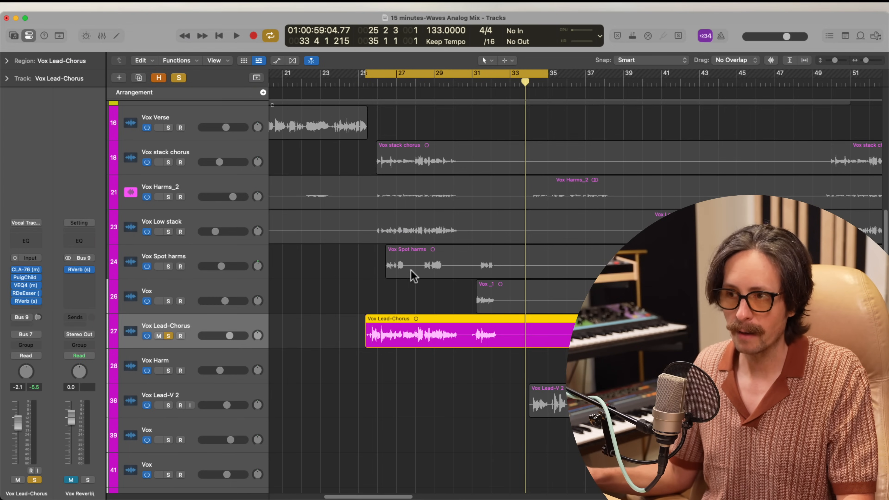
pyautogui.scroll(3, 426, 290)
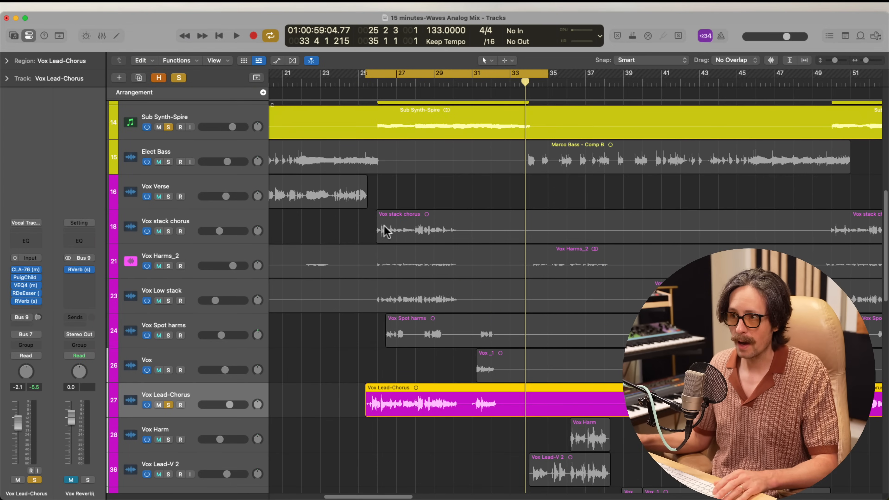
pyautogui.click(186, 222)
pyautogui.press('x')
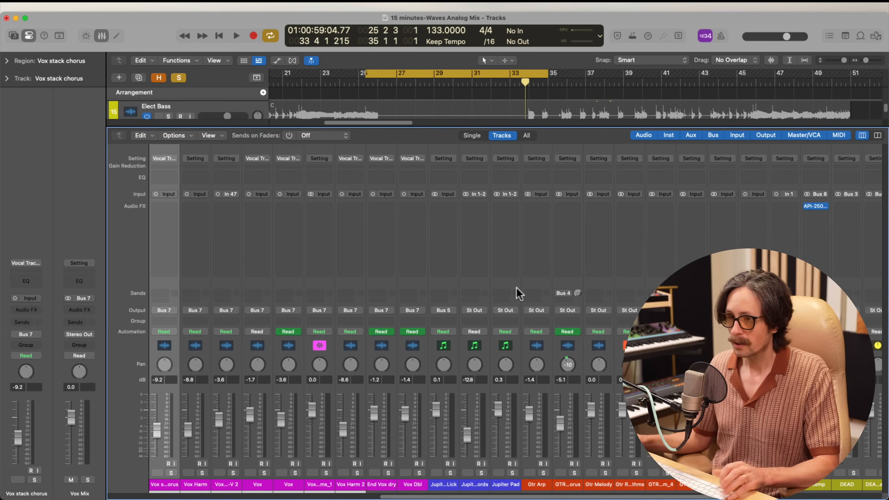
pyautogui.hscroll(-7, 372, 270)
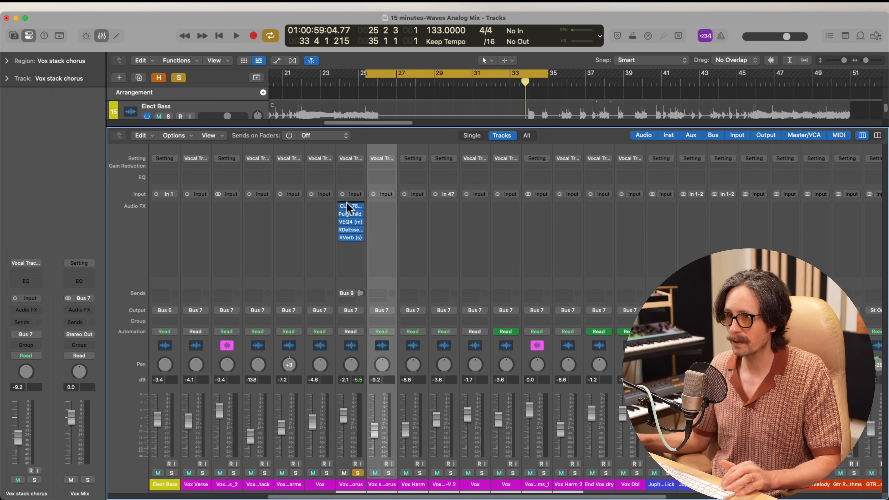
pyautogui.moveTo(355, 214); pyautogui.dragTo(381, 222)
pyautogui.click(280, 131)
pyautogui.moveTo(351, 230); pyautogui.dragTo(382, 230)
pyautogui.moveTo(351, 238); pyautogui.dragTo(381, 238)
# Save the Vox stack chorus plug-in chain as a vocal channel strip setting named "Vox Reverb 15 min".
pyautogui.click(382, 158)
pyautogui.click(429, 294)
pyautogui.write('Vox Reverb 15 min')
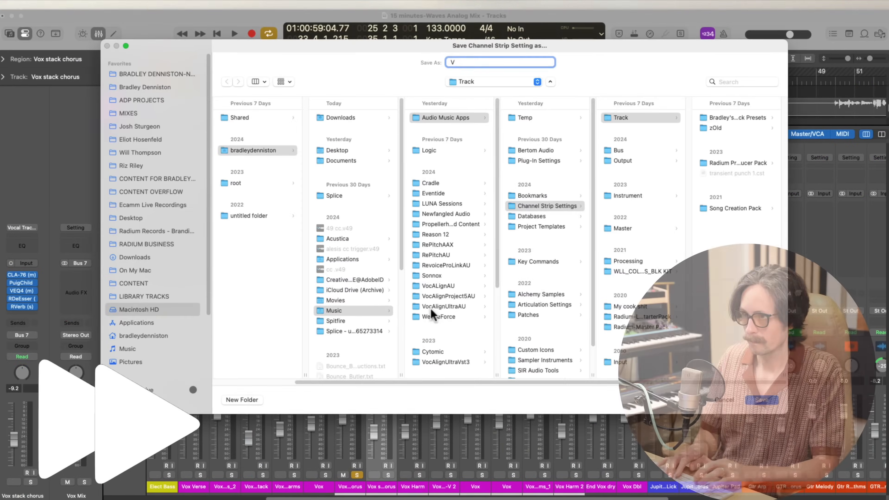
pyautogui.click(718, 138)
# Load the Vox Reverb 15 min setting on Vox Harm, Vox Lead-V 2 and the Vox channel beside them.
pyautogui.click(412, 158)
pyautogui.click(593, 458)
pyautogui.click(444, 490)
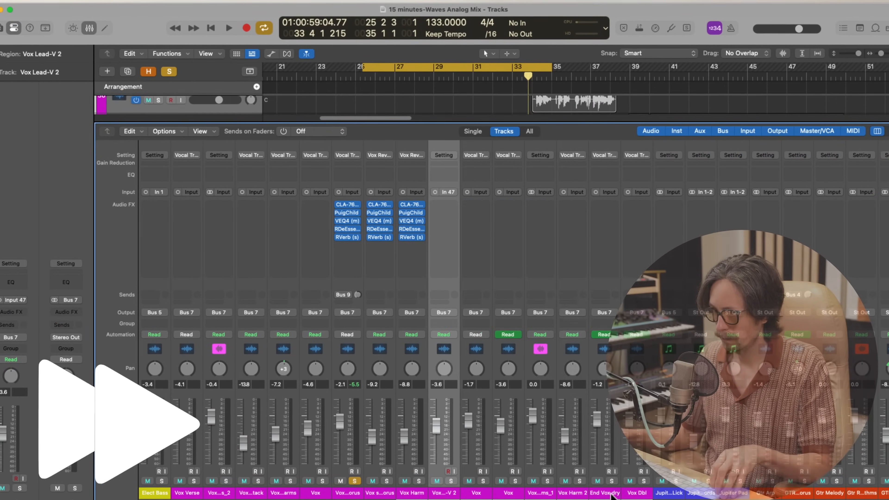
pyautogui.keyDown('shift'); pyautogui.click(633, 490); pyautogui.keyUp('shift')
pyautogui.click(444, 156)
pyautogui.click(625, 458)
pyautogui.click(475, 489)
pyautogui.click(476, 157)
pyautogui.press('x')
# Load the Vox Reverb 15 min setting on Vox Harms_2, Vox Low stack, Vox Spot harms and the Vox channel before Vox Lead-Chorus.
pyautogui.click(182, 225)
pyautogui.press('x')
pyautogui.click(216, 154)
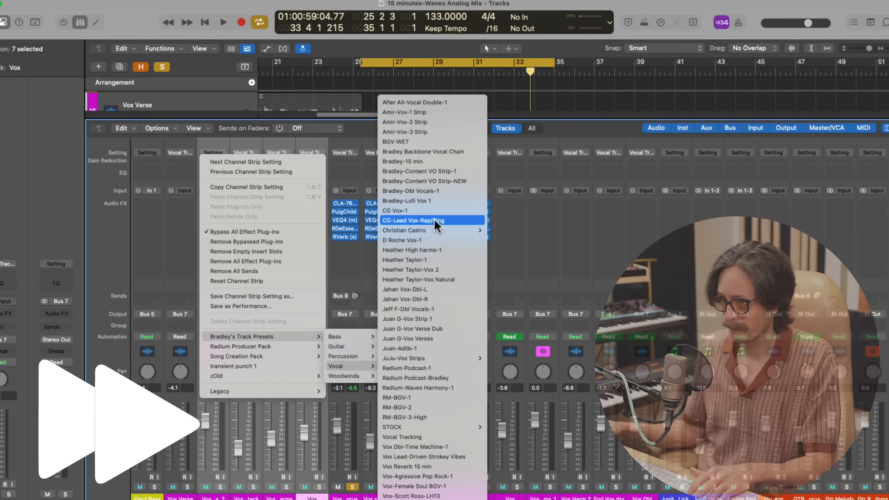
pyautogui.click(438, 469)
pyautogui.click(249, 153)
pyautogui.click(474, 482)
pyautogui.click(280, 154)
pyautogui.click(504, 470)
pyautogui.click(310, 151)
pyautogui.click(543, 471)
pyautogui.press('x')
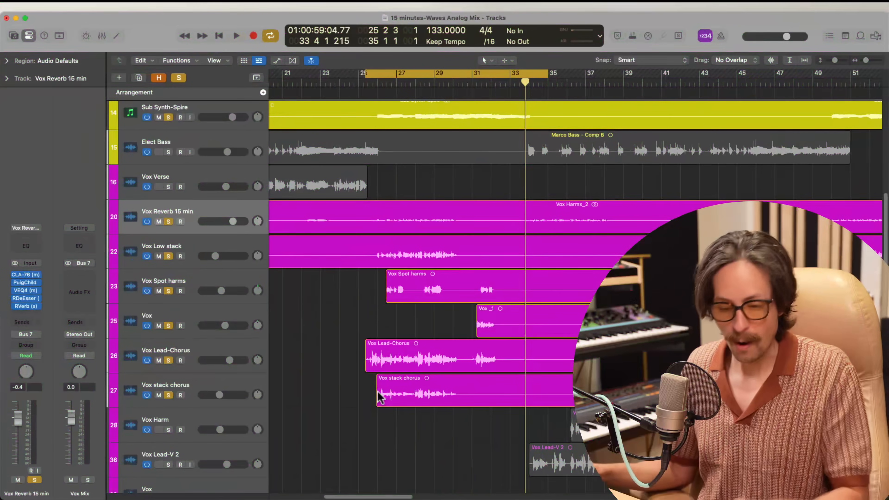
# Play the soloed chorus vocals and check the Vox stack chorus, Vox Spot harms and Vox Low stack tracks.
pyautogui.press('x')
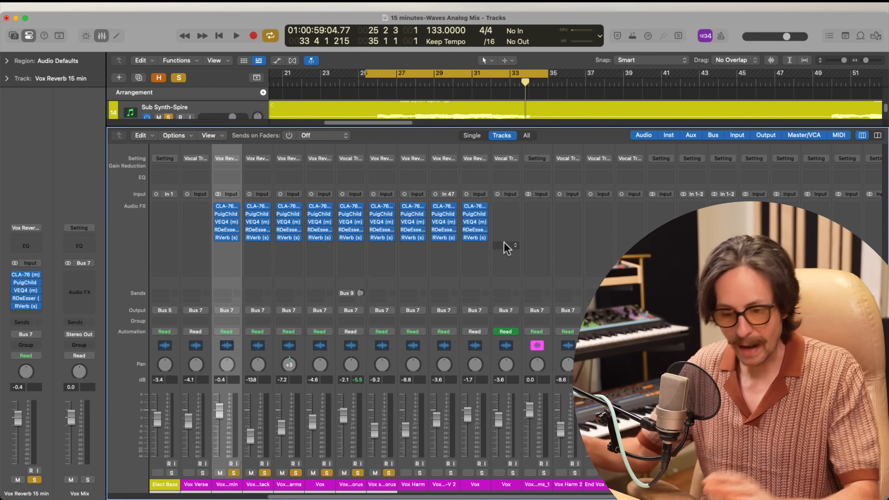
pyautogui.press('x')
pyautogui.press('space')
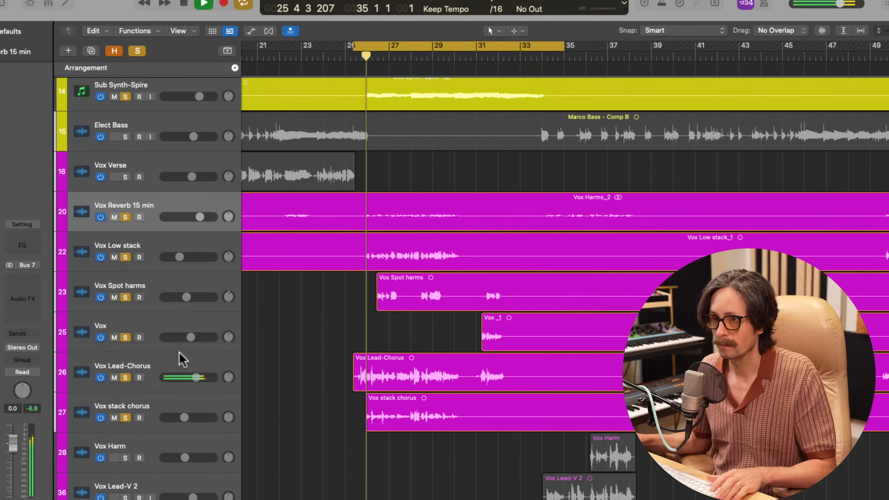
pyautogui.click(154, 406)
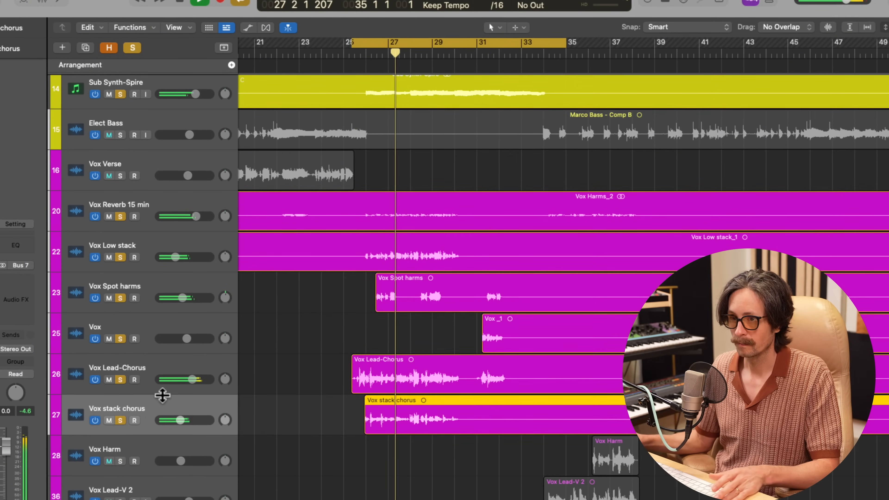
pyautogui.click(148, 290)
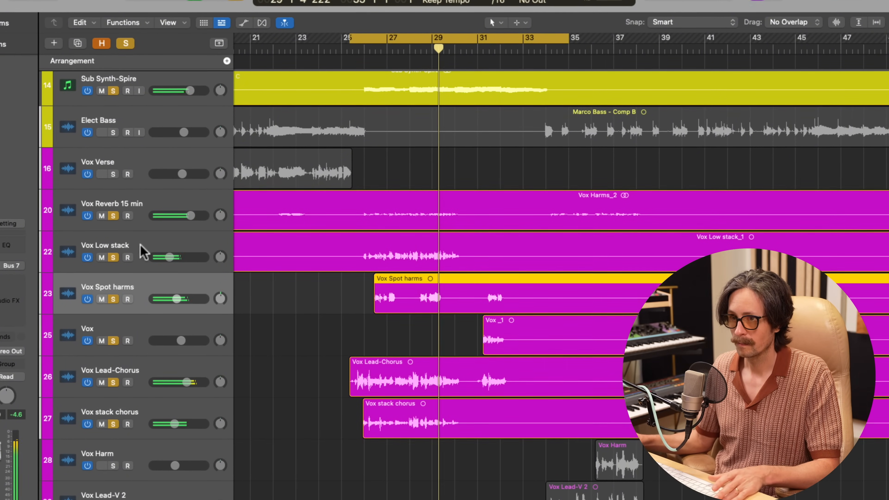
pyautogui.click(140, 251)
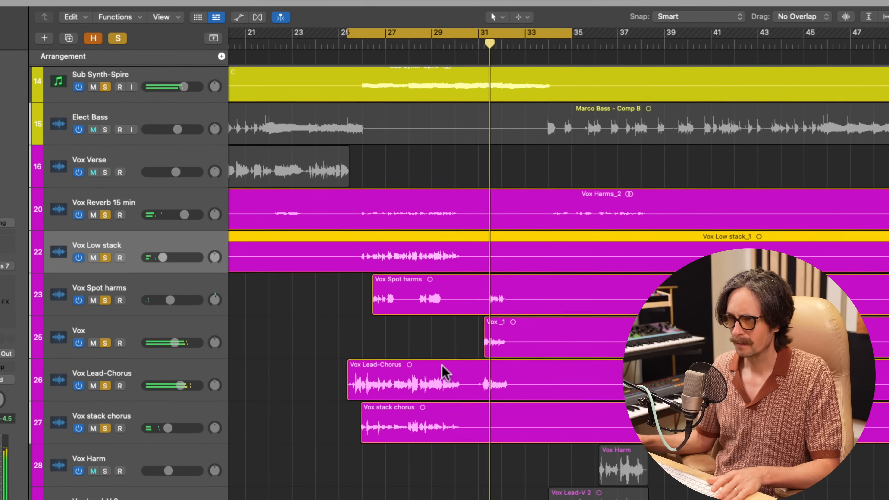
pyautogui.scroll(-5, 444, 368)
pyautogui.scroll(10, 440, 363)
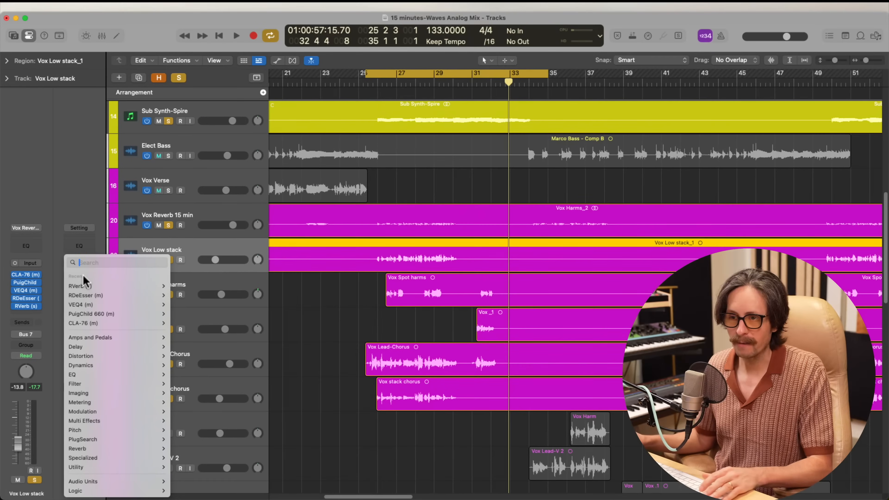
# Insert a stereo CLA-3A on the Vox Mix bus and lower its Mix control while the vocals play.
pyautogui.write('cla')
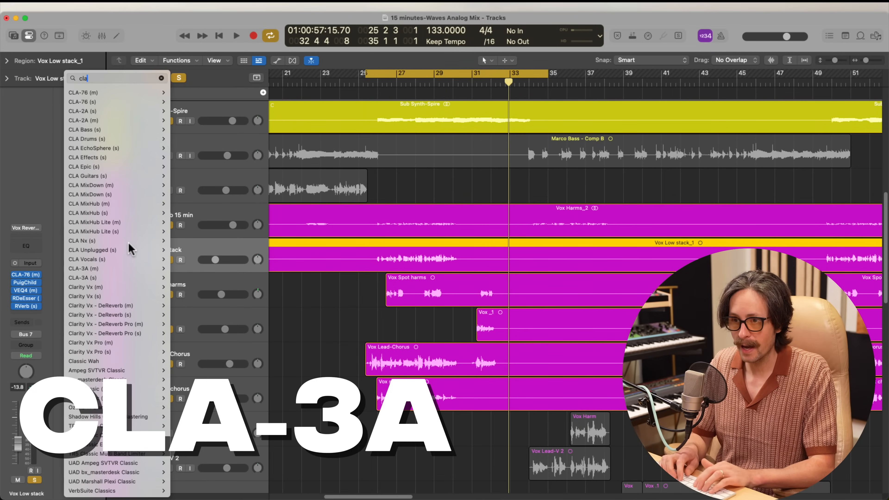
pyautogui.click(140, 277)
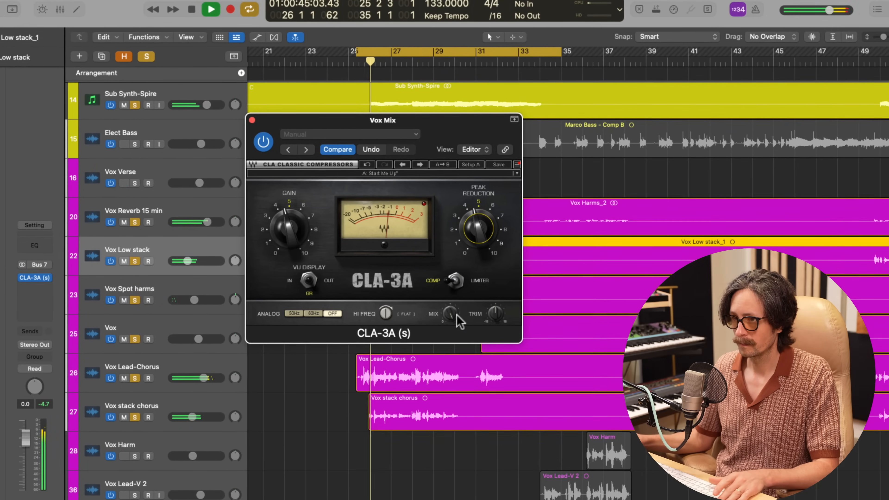
pyautogui.moveTo(455, 314); pyautogui.dragTo(450, 381)
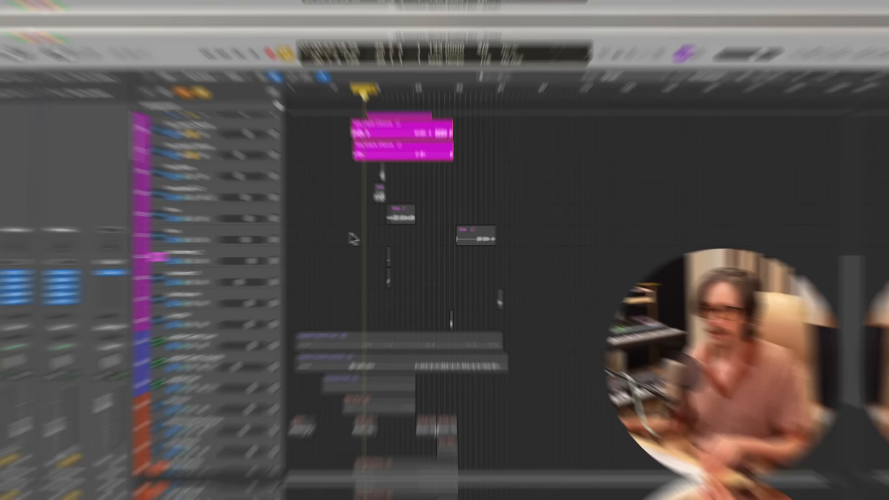
# Solo Jupiter Synth Lick, Jupiter Synth chords and Jupiter Pad and focus the arrangement on them during playback.
pyautogui.scroll(-5, 369, 315)
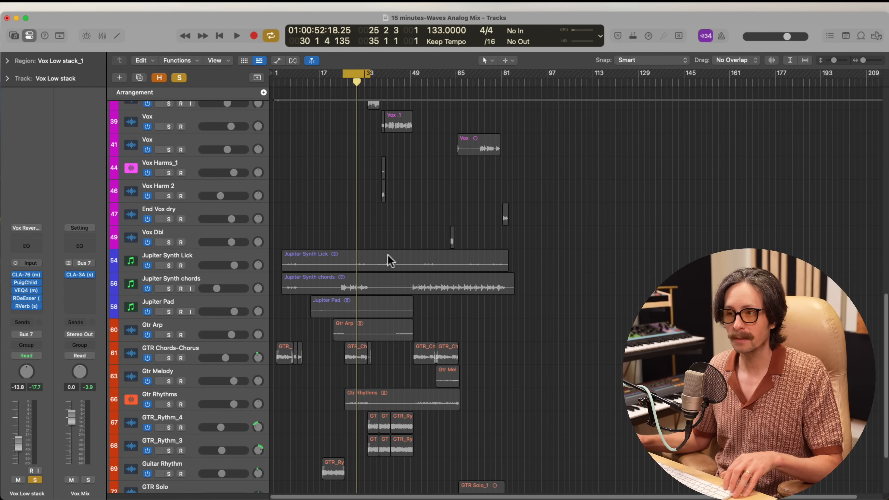
pyautogui.click(195, 256)
pyautogui.keyDown('shift'); pyautogui.click(191, 304); pyautogui.keyUp('shift')
pyautogui.click(190, 304)
pyautogui.keyDown('shift'); pyautogui.click(194, 258); pyautogui.keyUp('shift')
pyautogui.press('s')
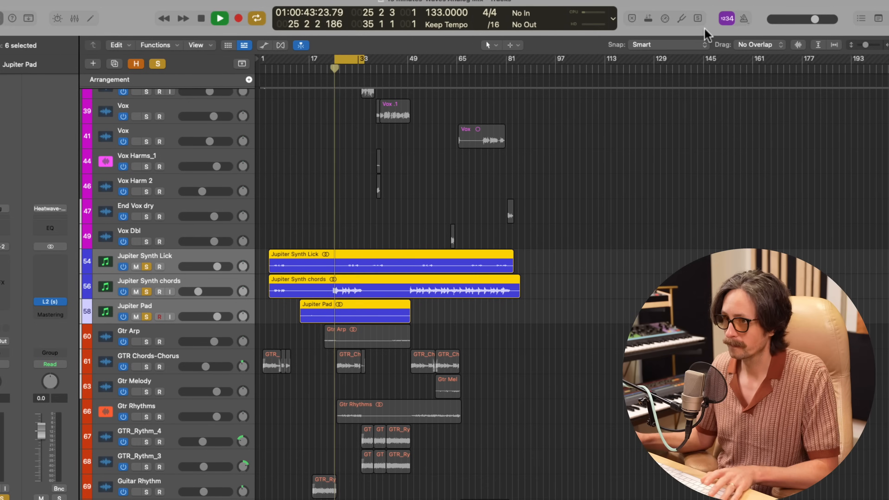
pyautogui.moveTo(304, 228); pyautogui.dragTo(502, 398)
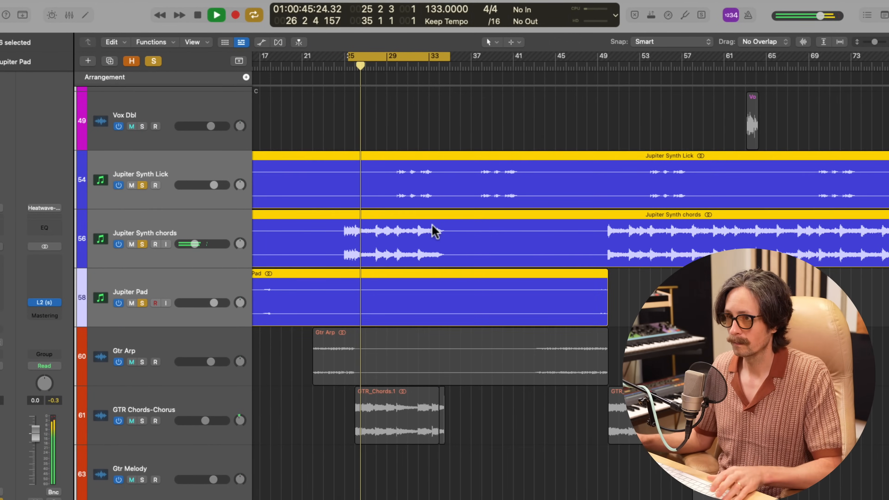
# Balance Jupiter Synth chords against Jupiter Synth Lick, setting the chords track's level to -8.0 dB.
pyautogui.click(195, 233)
pyautogui.moveTo(195, 245); pyautogui.dragTo(199, 245)
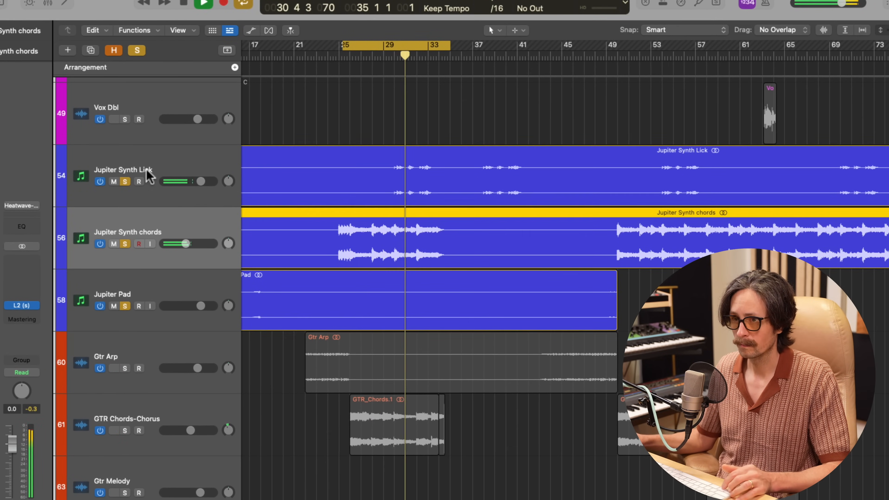
pyautogui.click(158, 174)
pyautogui.moveTo(183, 244); pyautogui.dragTo(180, 243)
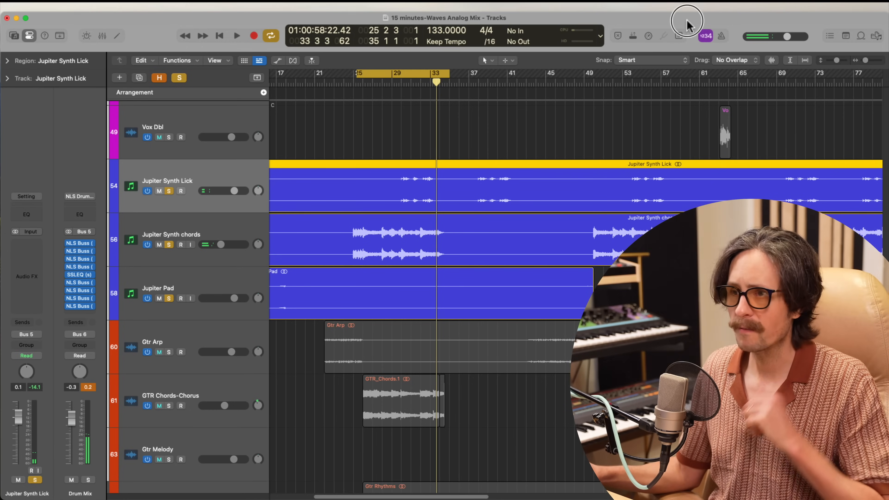
# Insert a stereo Abbey Road Chambers on Jupiter Synth chords and open its window.
pyautogui.click(215, 230)
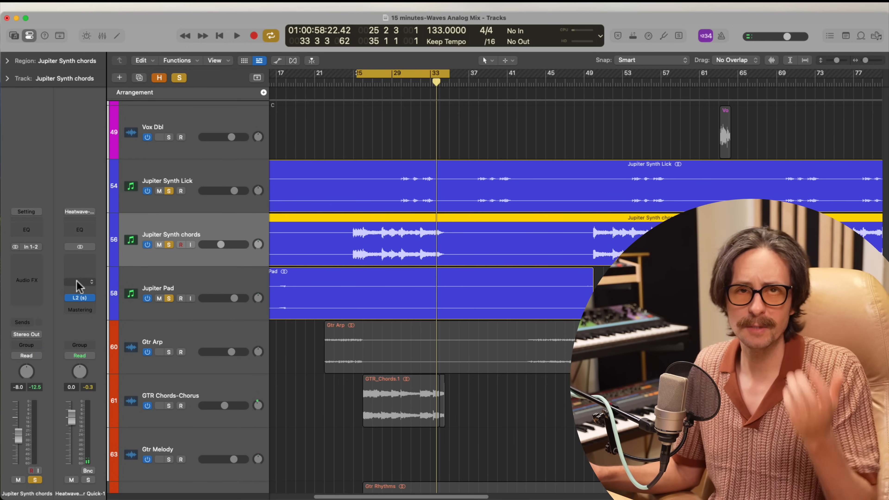
pyautogui.click(29, 262)
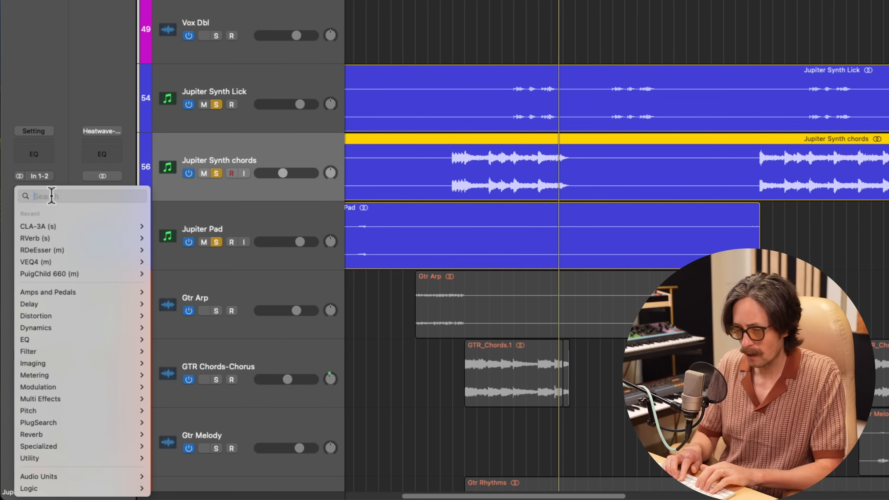
pyautogui.write('abbey')
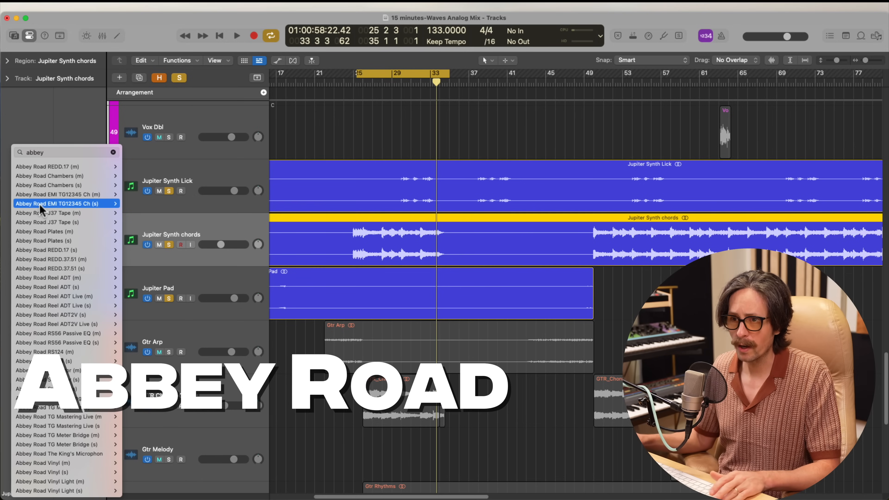
pyautogui.click(130, 185)
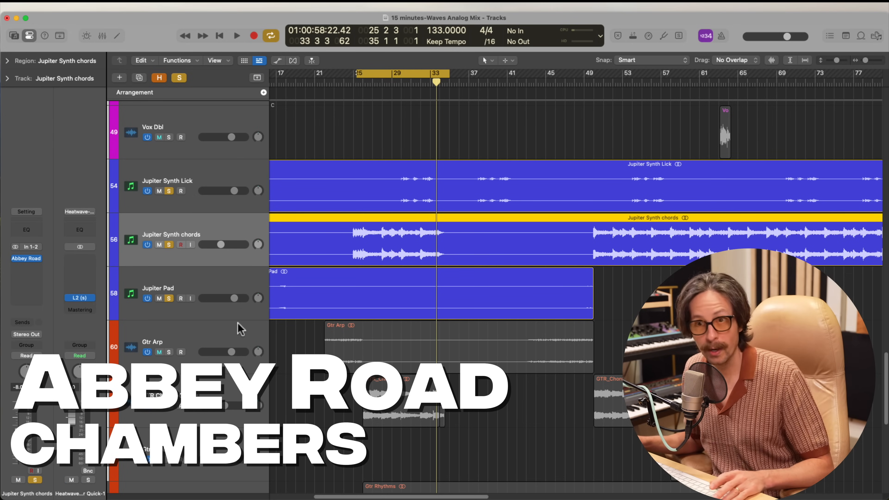
pyautogui.click(28, 259)
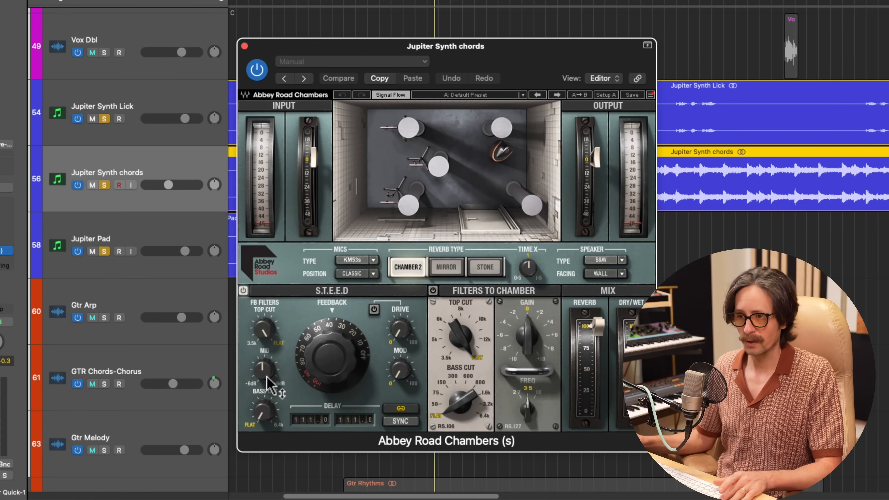
# Raise the chamber's S.T.E.E.D. bass cut, lower its top cut, and adjust the Dry/Wet mix while the chords play.
pyautogui.moveTo(262, 412); pyautogui.dragTo(265, 444)
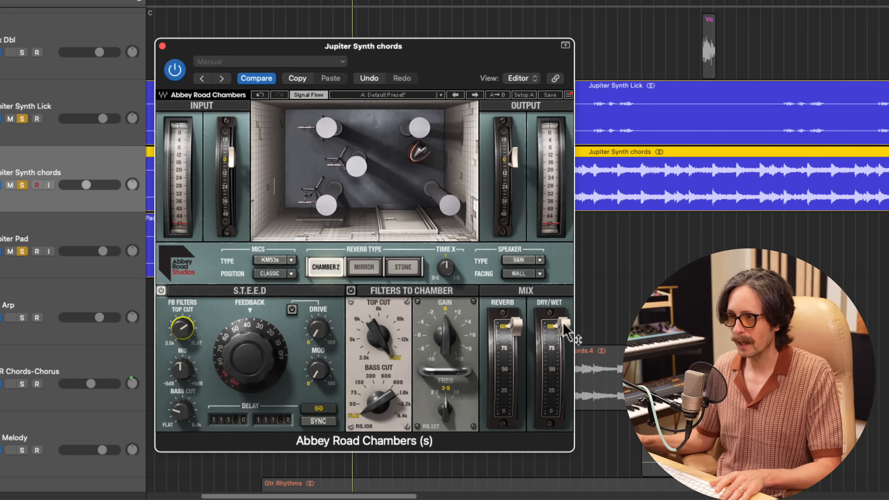
pyautogui.moveTo(566, 327); pyautogui.dragTo(550, 437)
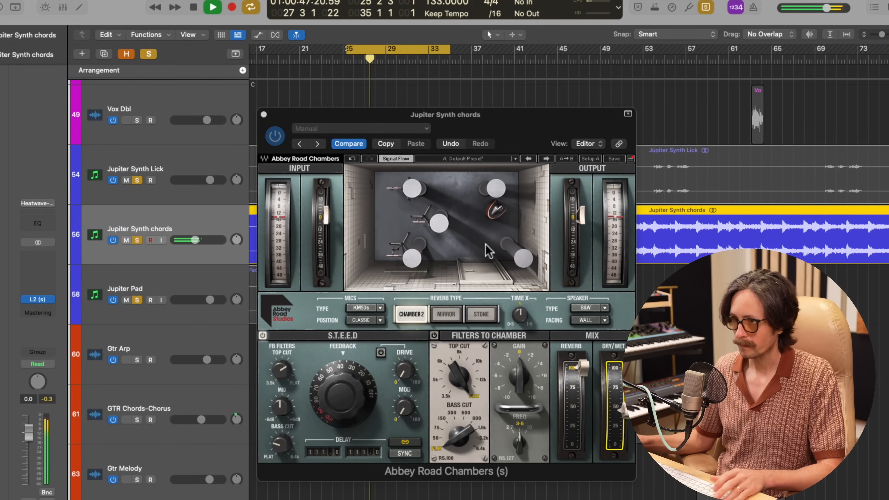
pyautogui.moveTo(622, 408); pyautogui.dragTo(615, 311)
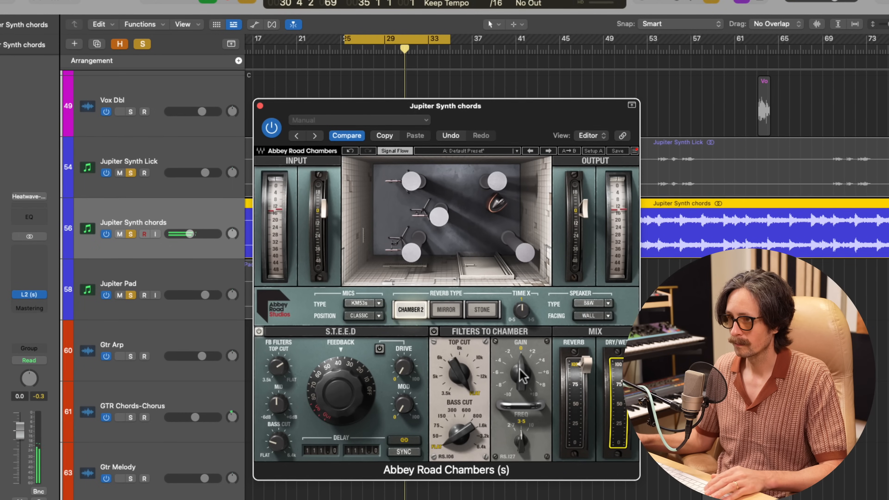
# Shape the signal feeding the chamber: lower the filter frequency to 2.7 and adjust the top cut and bass cut.
pyautogui.moveTo(522, 444); pyautogui.dragTo(505, 499)
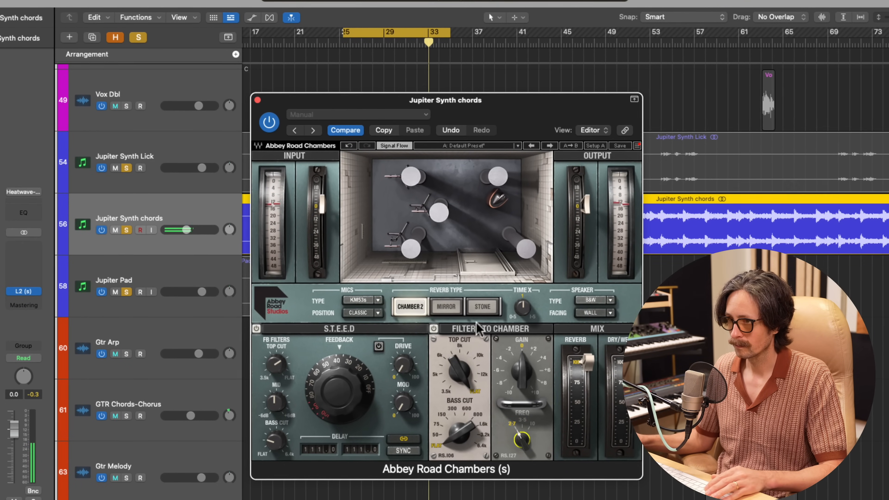
pyautogui.moveTo(459, 371); pyautogui.dragTo(451, 498)
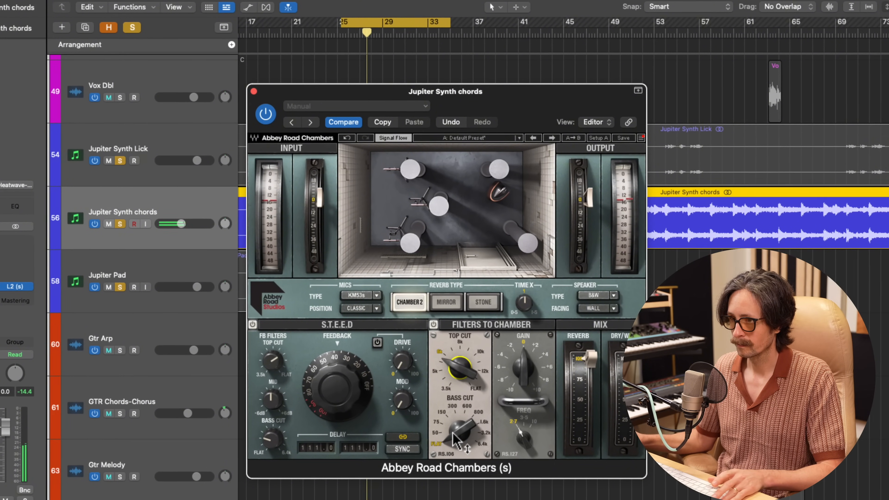
pyautogui.moveTo(455, 441); pyautogui.dragTo(447, 328)
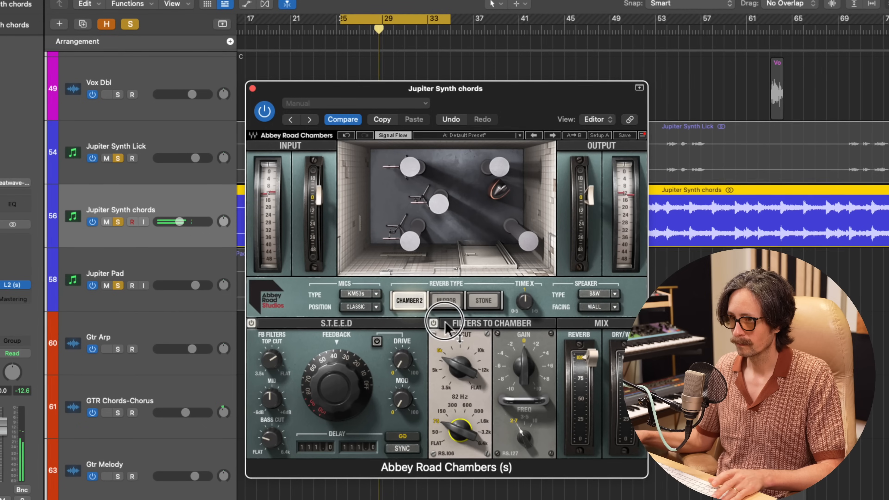
# Raise the chamber's S.T.E.E.D. feedback, fine-tune the Jupiter Synth chords track level, and close the reverb window.
pyautogui.moveTo(333, 385); pyautogui.dragTo(327, 361)
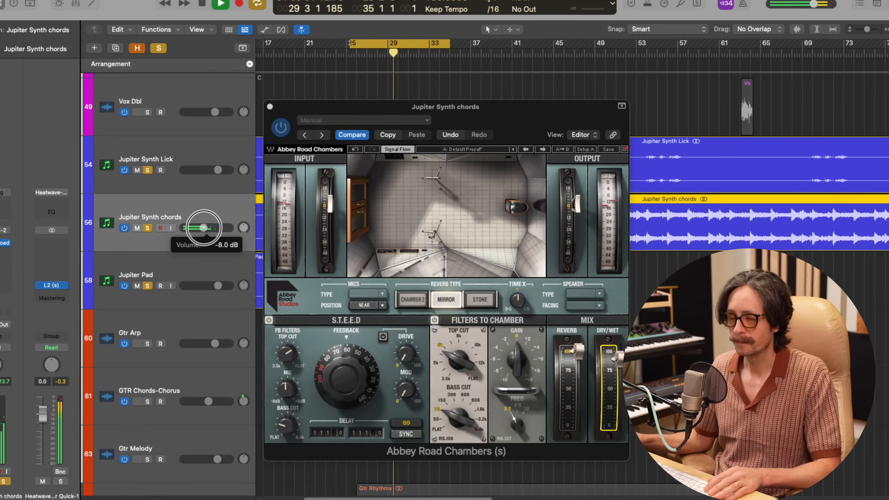
pyautogui.moveTo(200, 220); pyautogui.dragTo(196, 221)
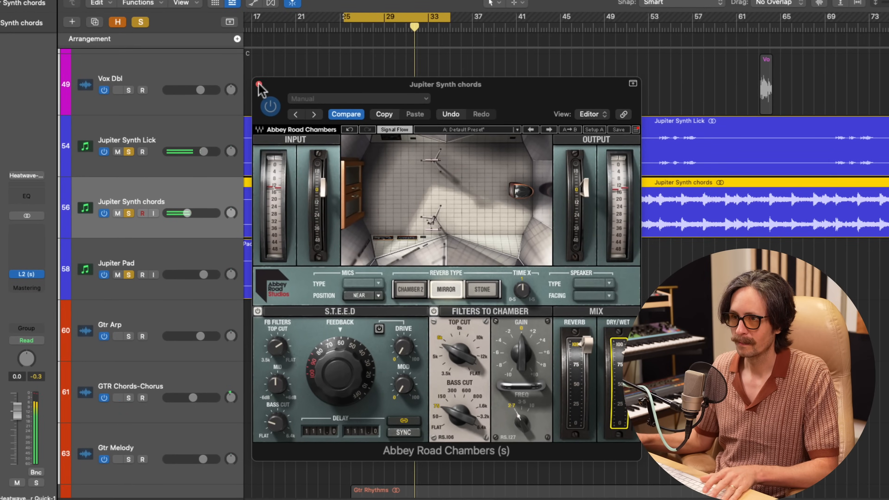
pyautogui.click(260, 84)
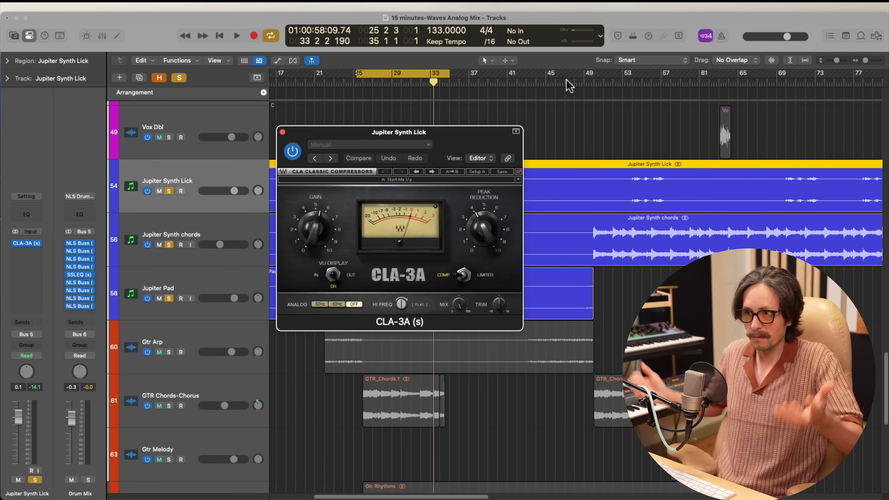
# Shorten the cycle range to bars 30 to 34 around the synth lick and audition it in the loop.
pyautogui.press('space')
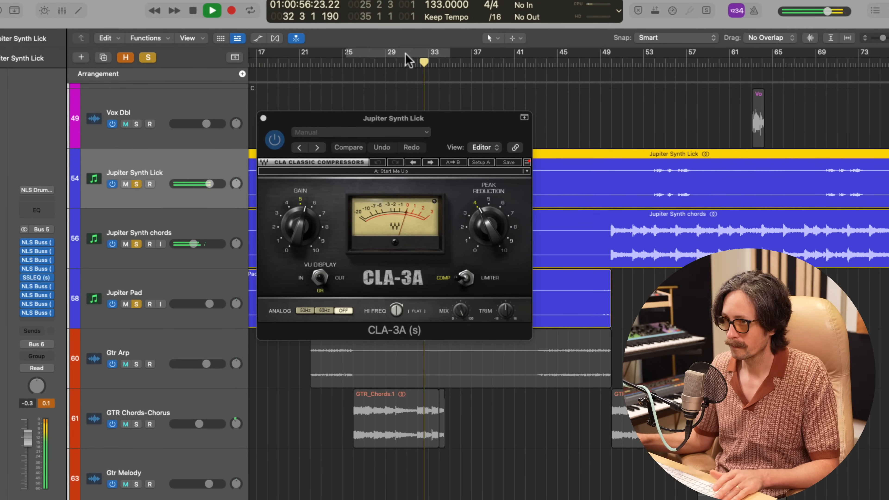
pyautogui.moveTo(409, 58)
pyautogui.mouseDown()
pyautogui.moveTo(442, 57)
pyautogui.moveTo(396, 56)
pyautogui.mouseUp()
pyautogui.press('space')
pyautogui.press('space')
pyautogui.press('space')
pyautogui.press('space')
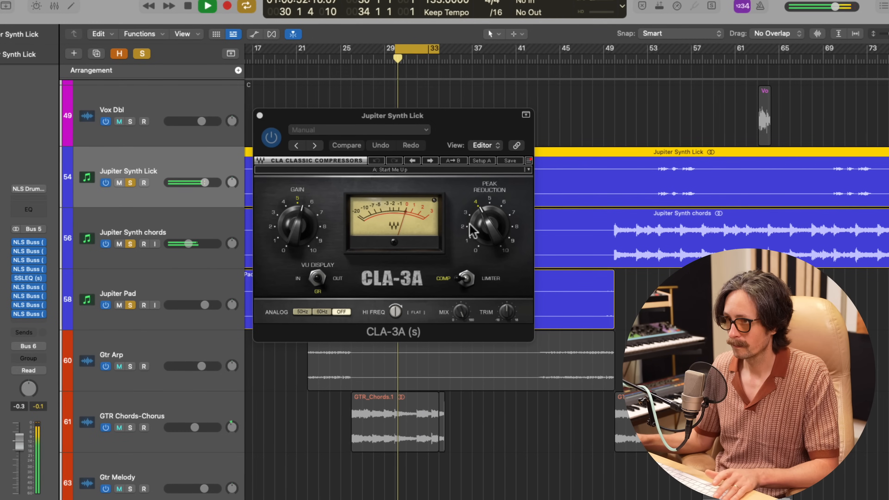
# Raise the CLA-3A peak reduction on Jupiter Synth Lick to about 6, readjust its gain, and close the compressor window.
pyautogui.moveTo(479, 226); pyautogui.dragTo(485, 173)
pyautogui.moveTo(292, 219); pyautogui.dragTo(295, 239)
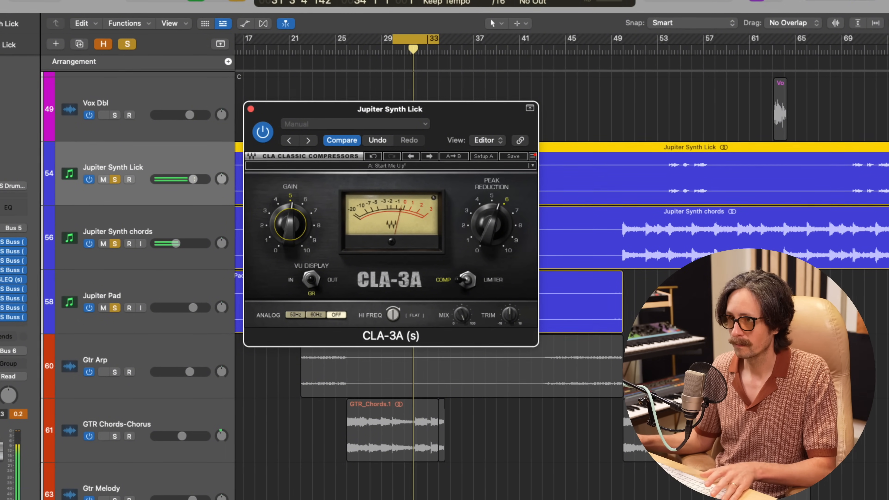
pyautogui.click(882, 140)
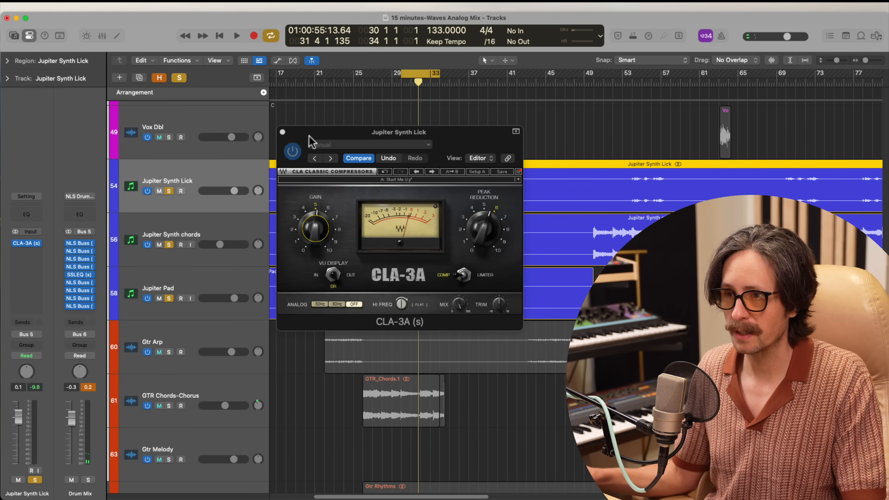
pyautogui.click(282, 132)
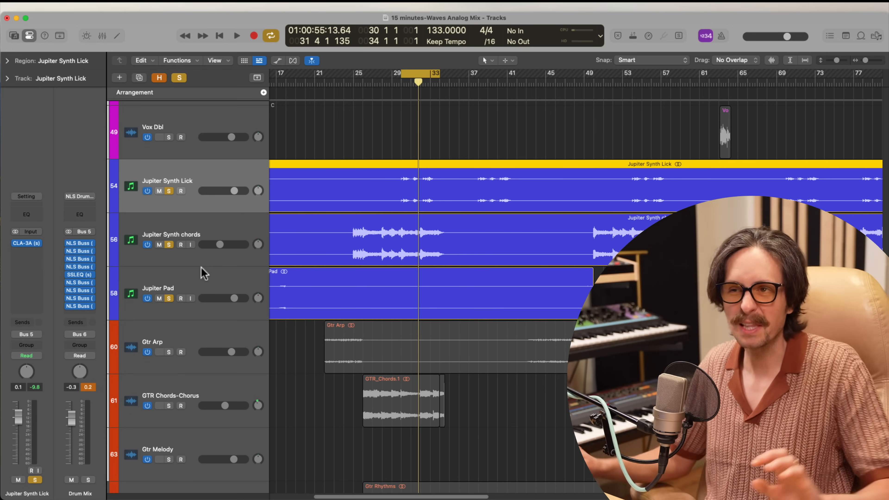
# Insert a stereo H-Delay after the CLA-3A on Jupiter Synth Lick and open its window.
pyautogui.click(22, 255)
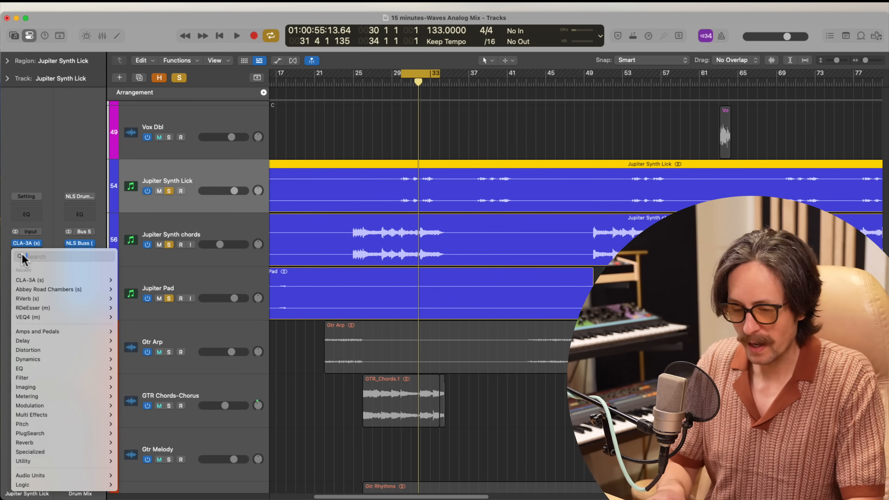
pyautogui.write('h-')
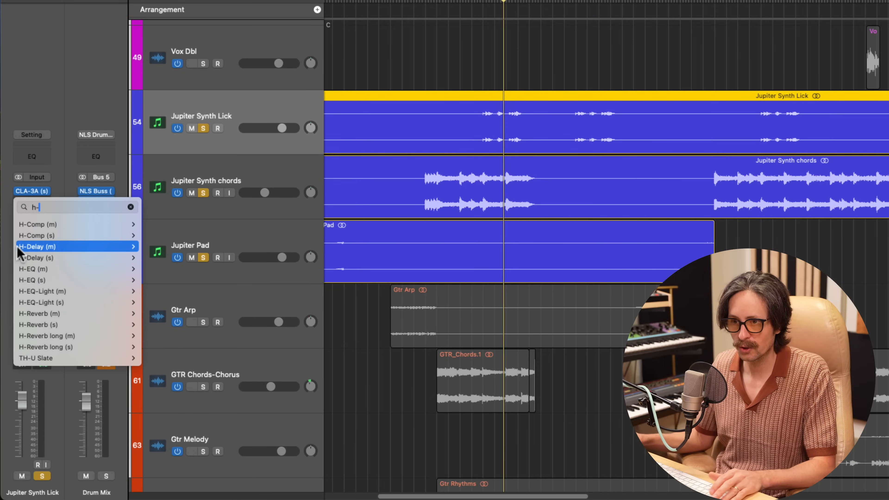
pyautogui.click(25, 257)
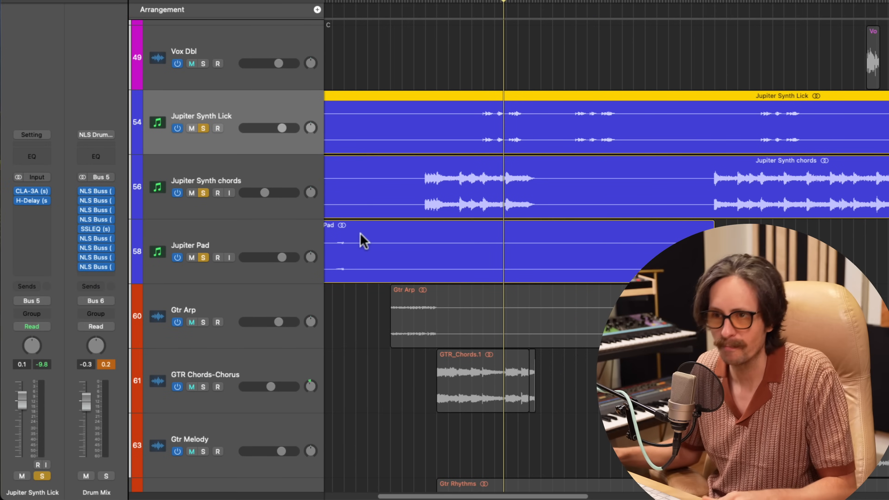
pyautogui.click(31, 200)
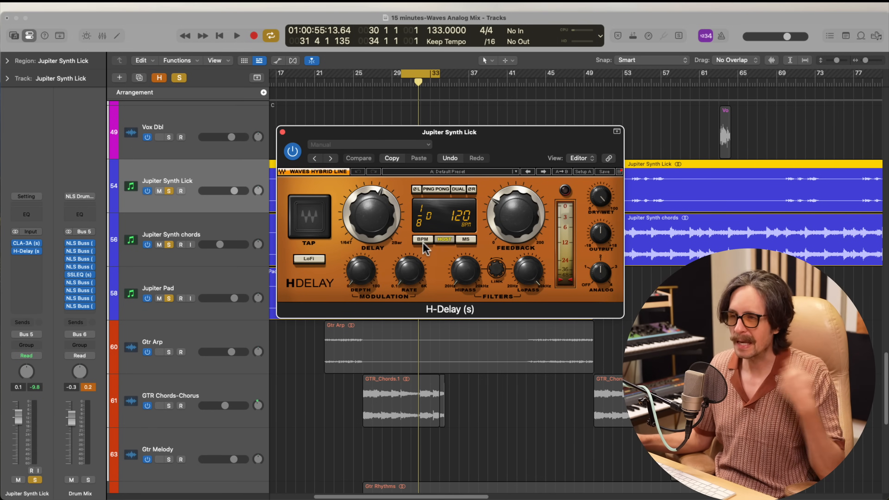
# Set H-Delay to Ping Pong with a straight 1/8 delay, lower LoPass to about 795 Hz, and adjust HiPass.
pyautogui.click(437, 190)
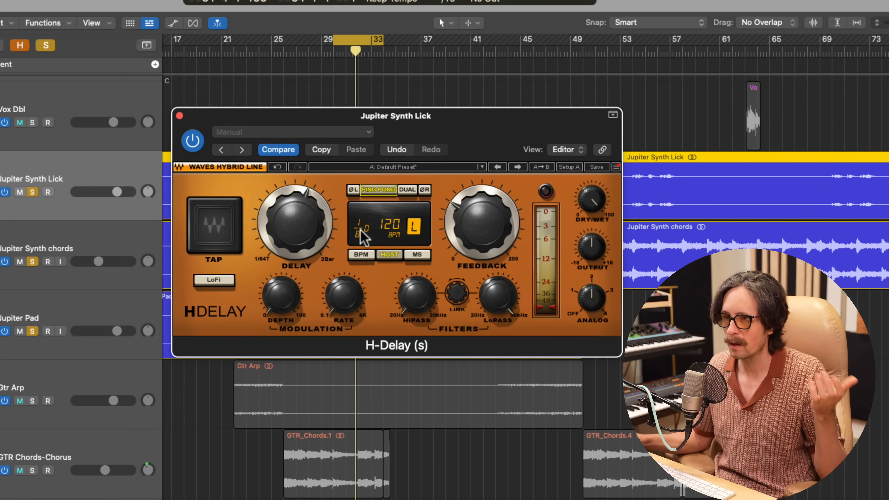
pyautogui.moveTo(361, 238); pyautogui.dragTo(363, 268)
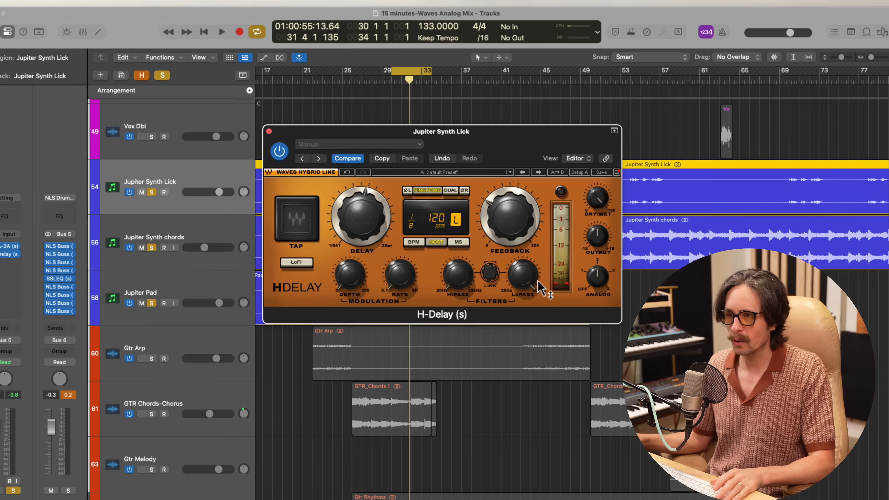
pyautogui.moveTo(530, 270); pyautogui.dragTo(521, 357)
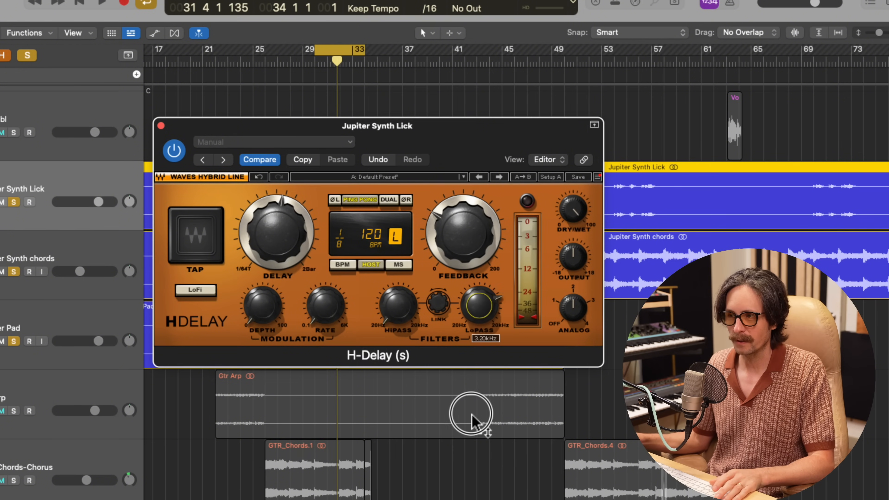
pyautogui.moveTo(472, 415); pyautogui.dragTo(468, 484)
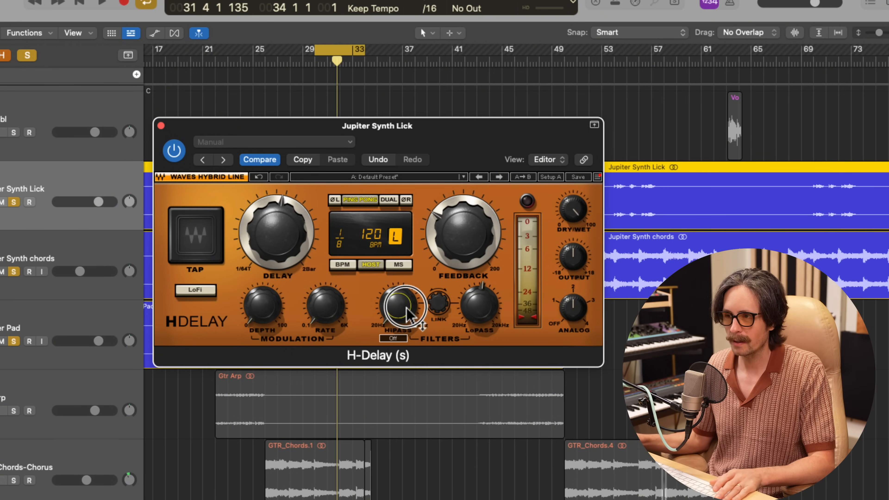
pyautogui.moveTo(406, 307); pyautogui.dragTo(403, 289)
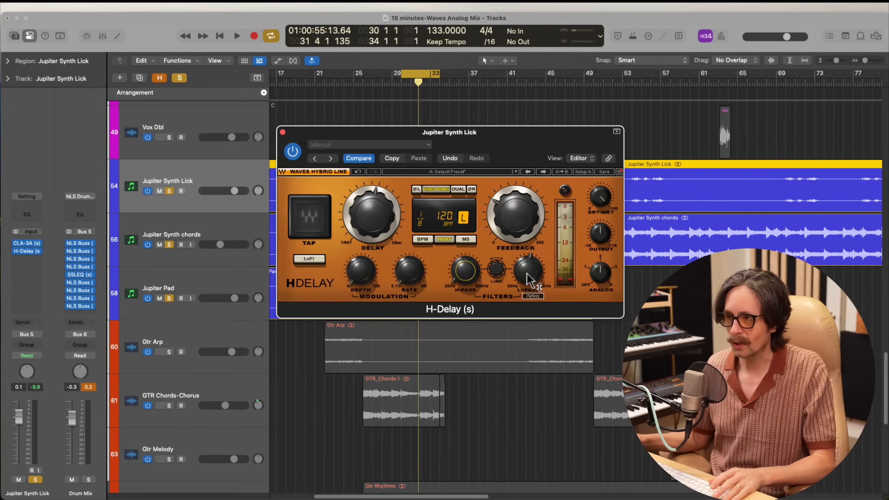
pyautogui.moveTo(528, 280); pyautogui.dragTo(526, 281)
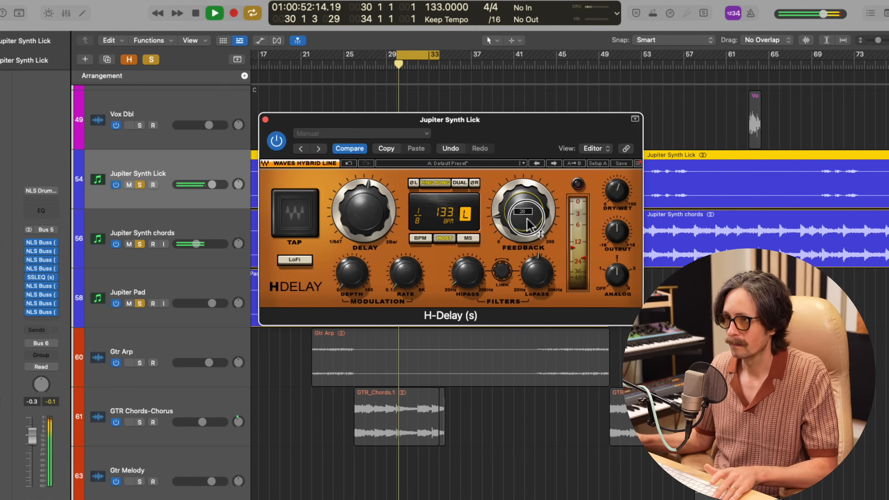
# Balance the H-Delay feedback and Dry/Wet mix during playback and set the delay time to 1/4.
pyautogui.moveTo(527, 213); pyautogui.dragTo(527, 224)
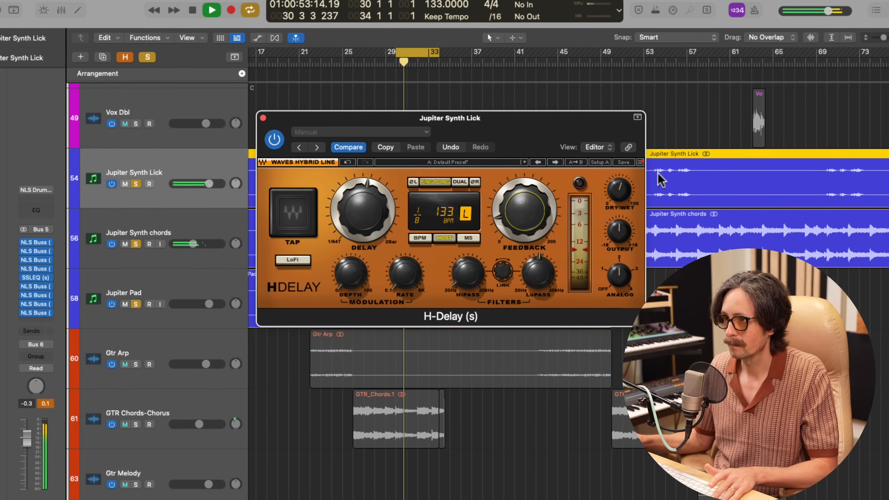
pyautogui.moveTo(619, 198); pyautogui.dragTo(620, 198)
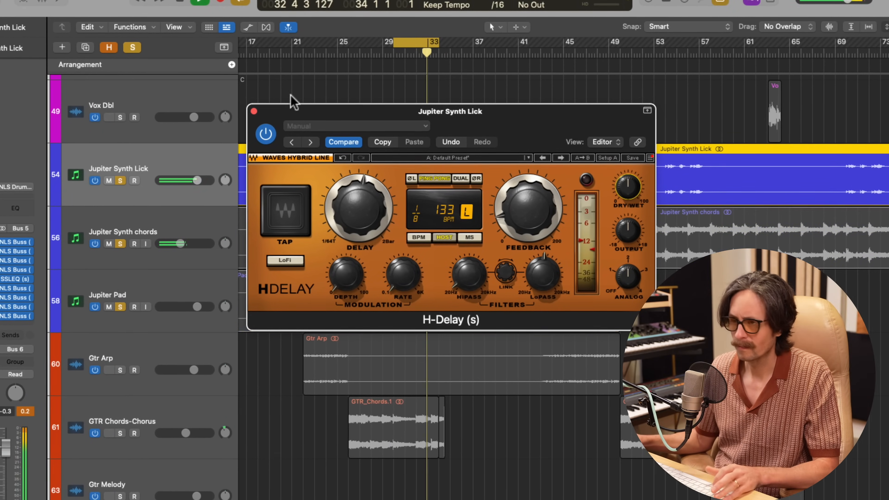
pyautogui.moveTo(358, 210); pyautogui.dragTo(359, 200)
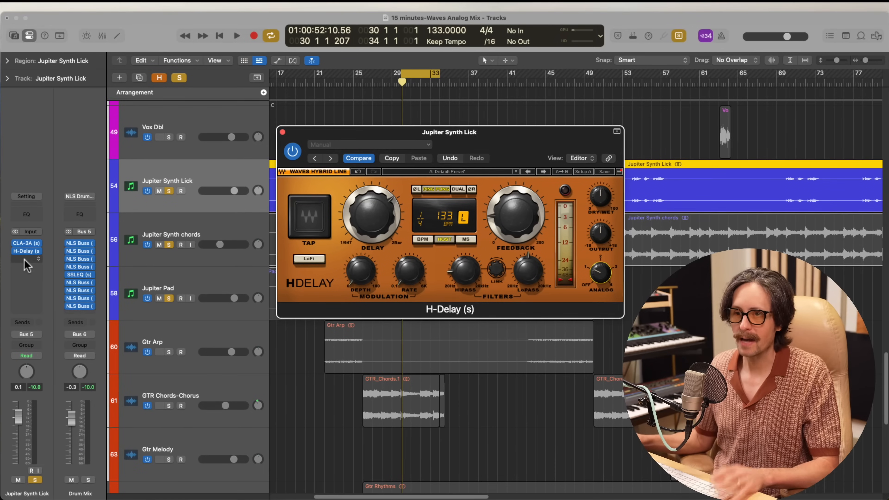
# Insert a stereo Abbey Road Plates after H-Delay on Jupiter Synth Lick, adjusting its damper and lowering its output.
pyautogui.click(27, 262)
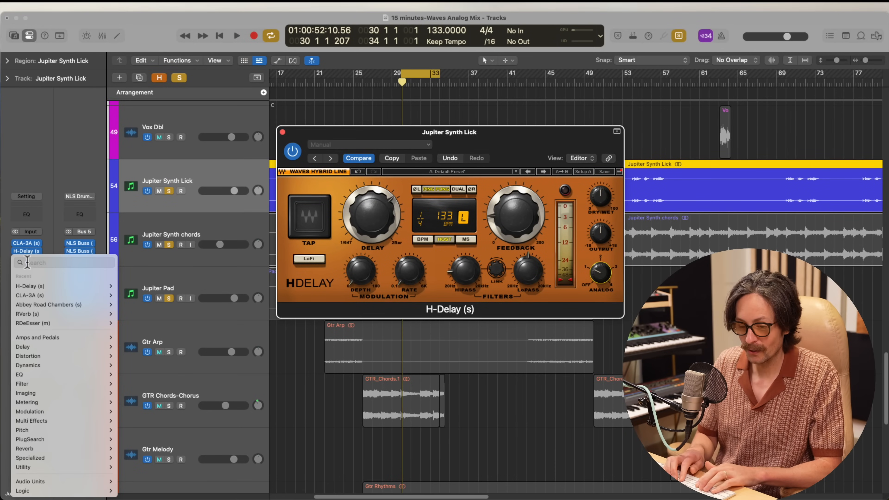
pyautogui.write('abbey')
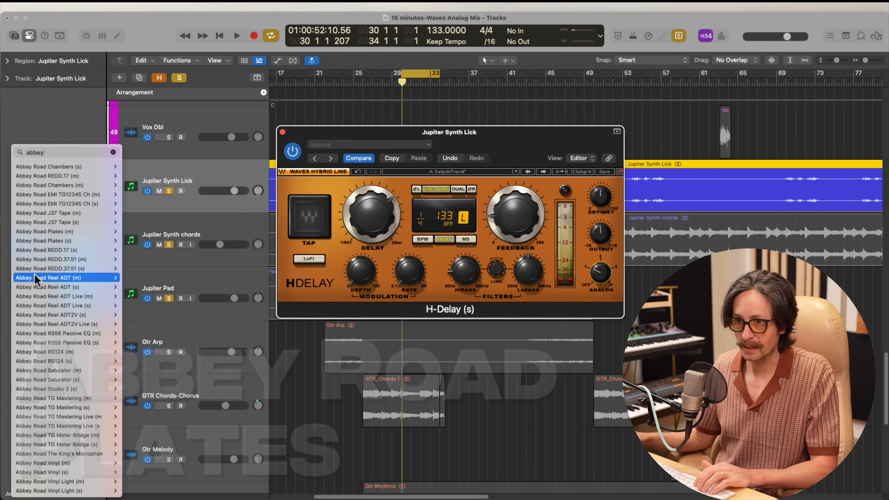
pyautogui.click(35, 240)
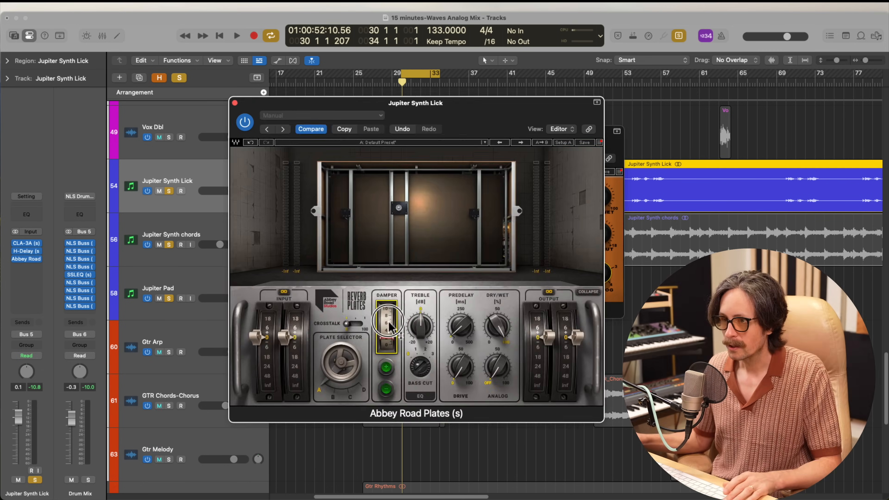
pyautogui.moveTo(388, 317); pyautogui.dragTo(387, 334)
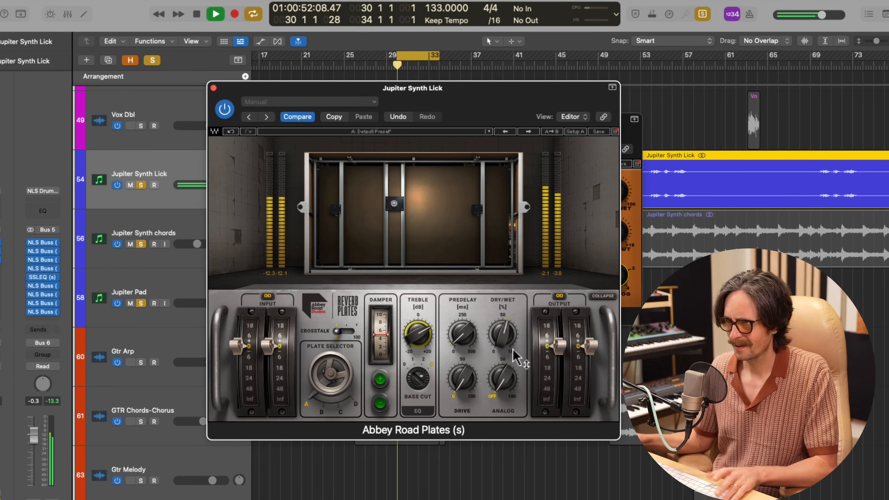
pyautogui.moveTo(590, 351); pyautogui.dragTo(593, 424)
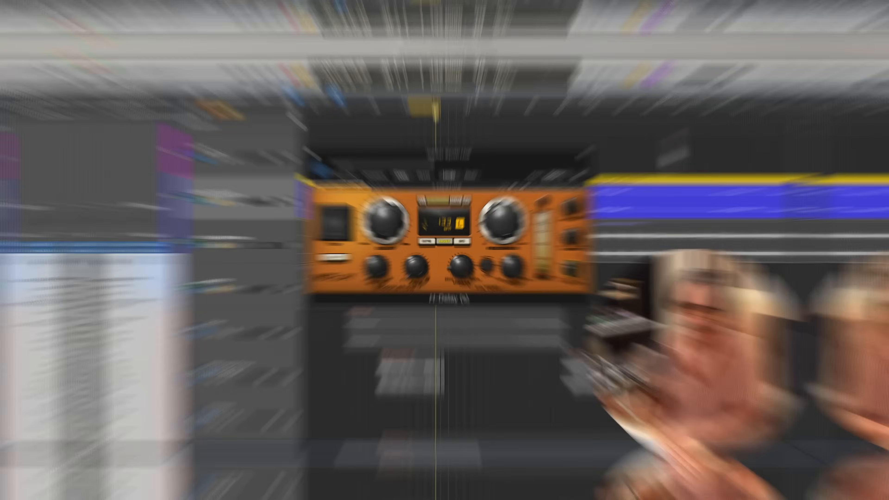
# Insert a stereo SSL EV2 Channel between H-Delay and Abbey Road Plates, open it, and move its window fully into view.
pyautogui.write('ssl')
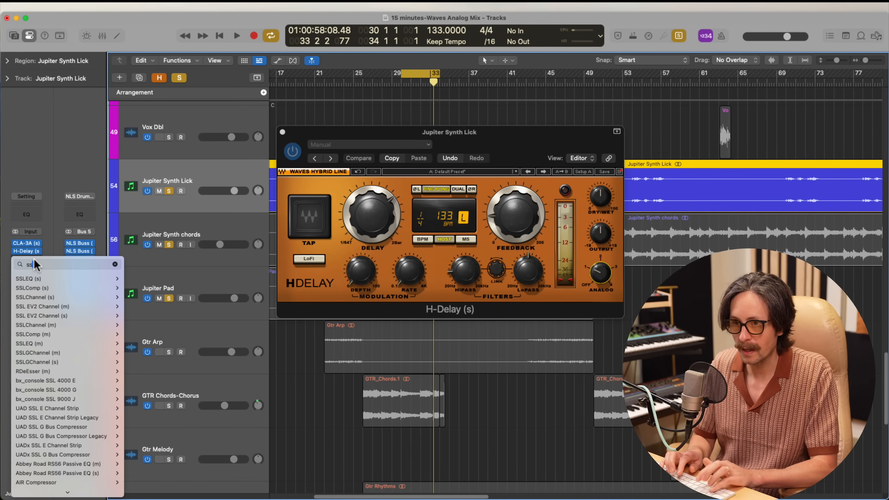
pyautogui.click(67, 307)
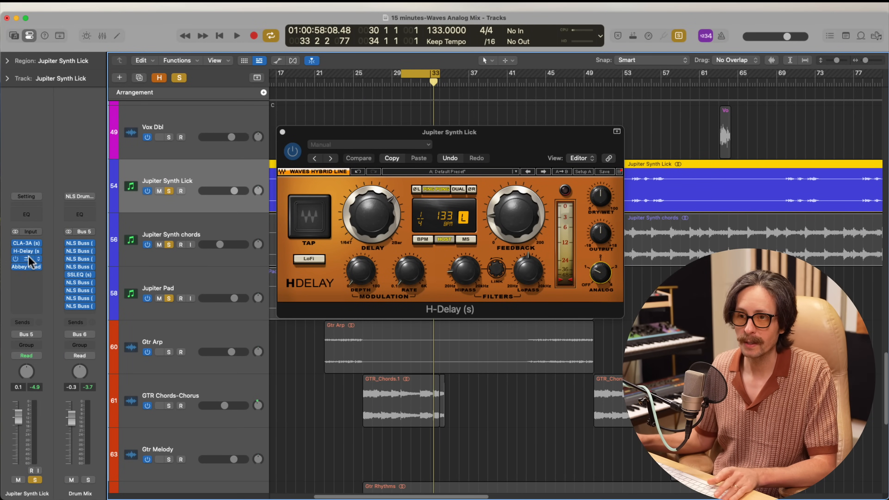
pyautogui.click(27, 259)
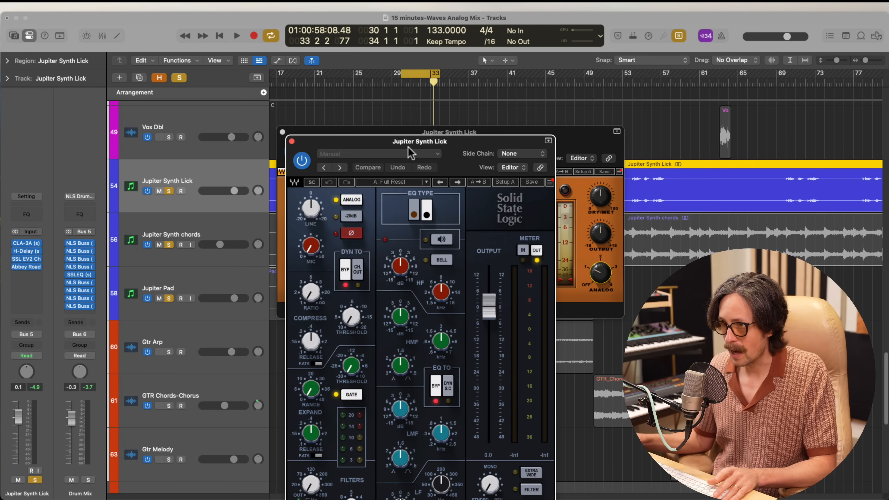
pyautogui.moveTo(408, 147); pyautogui.dragTo(345, 51)
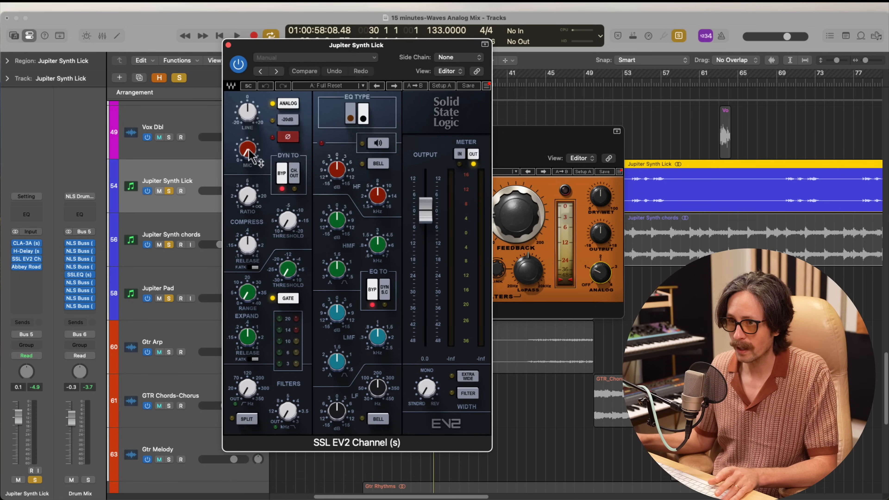
# Raise the EV2 Channel's mic gain slightly, enable Split for the filters, and raise the high-pass filter frequency.
pyautogui.moveTo(250, 153); pyautogui.dragTo(249, 123)
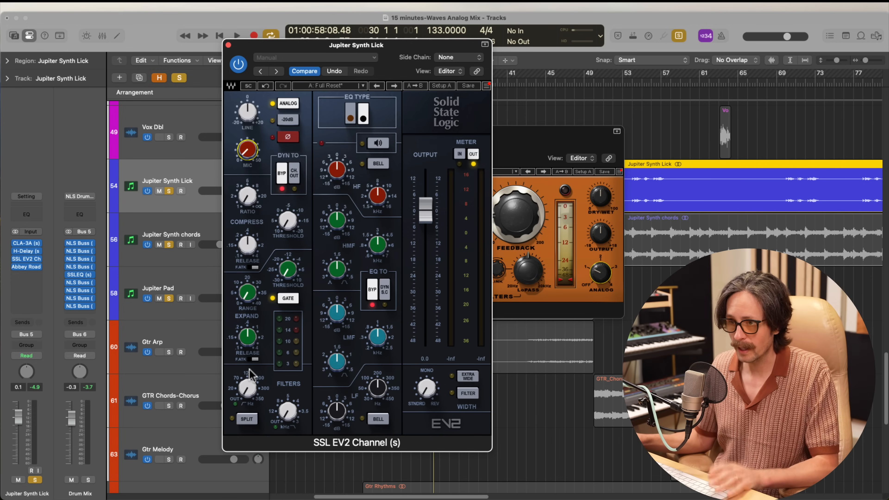
pyautogui.click(241, 421)
pyautogui.moveTo(248, 390); pyautogui.dragTo(209, 248)
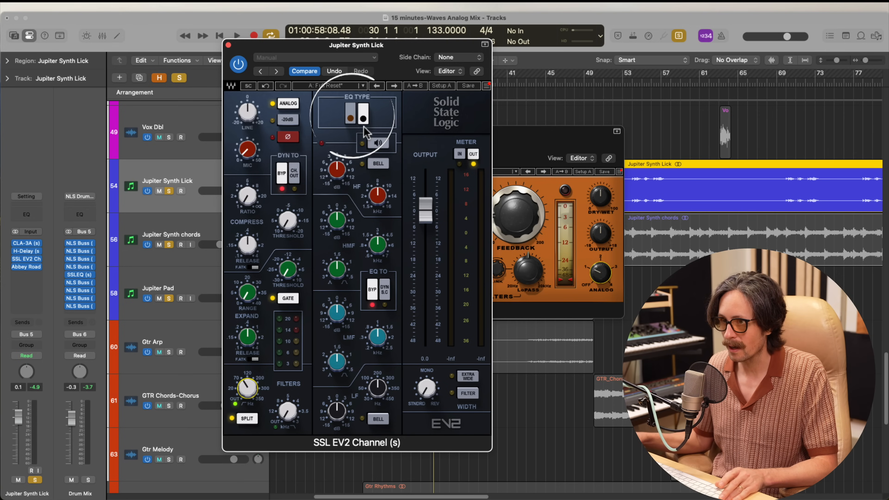
# Switch the EV2 Channel's EQ type to brown, and compare the sound with the plug-in bypassed and active.
pyautogui.click(351, 119)
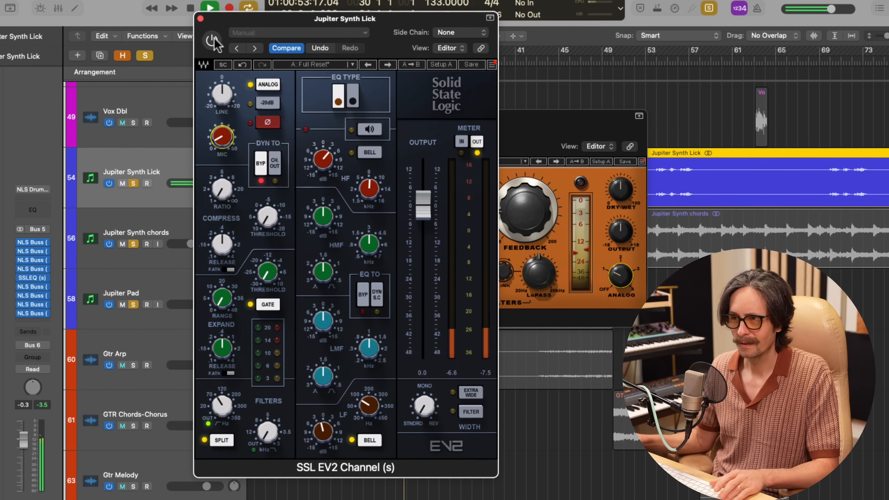
pyautogui.click(238, 64)
pyautogui.click(212, 38)
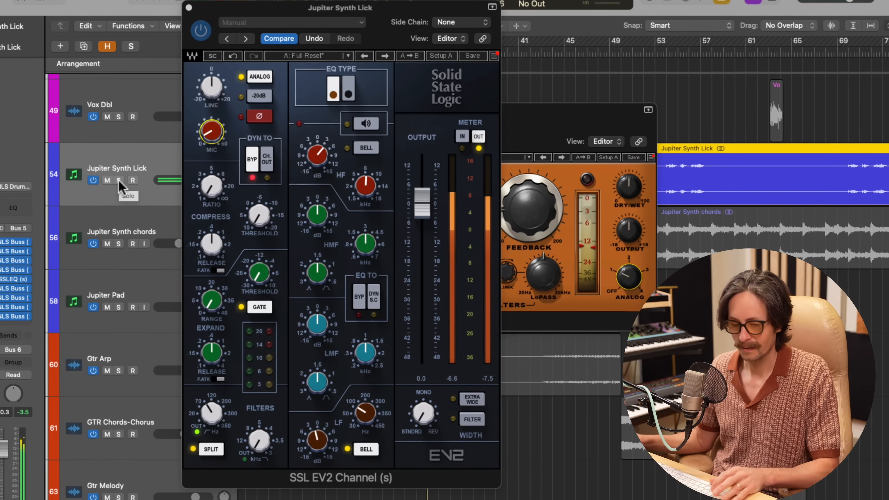
# Unsolo Jupiter Synth Lick and lower its track volume to -5.2 dB while the full mix plays.
pyautogui.click(124, 182)
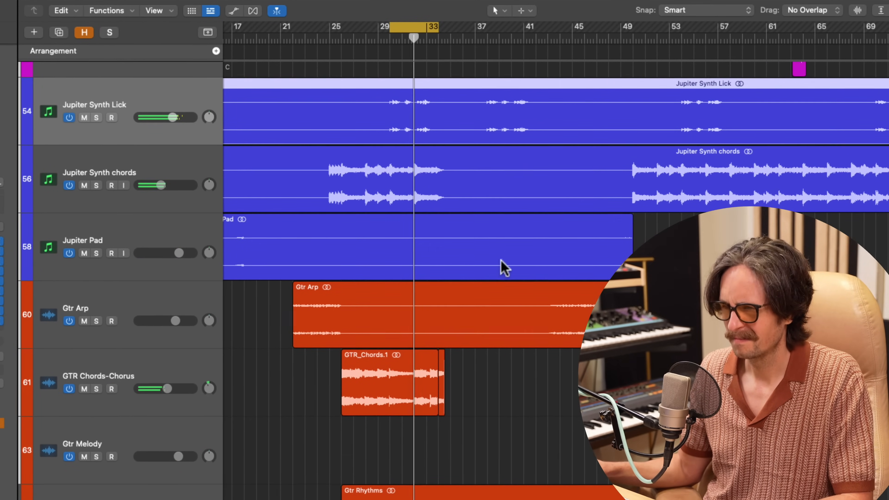
pyautogui.scroll(5, 416, 262)
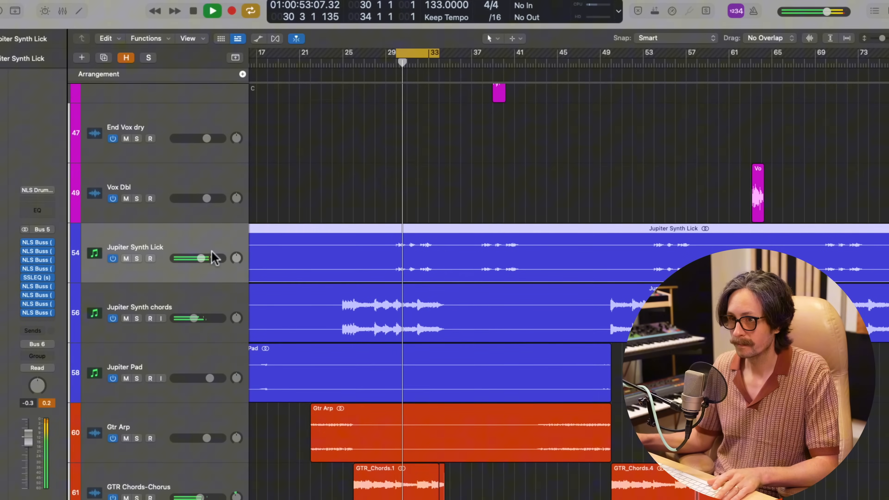
pyautogui.moveTo(213, 258); pyautogui.dragTo(198, 258)
pyautogui.scroll(-4, 481, 348)
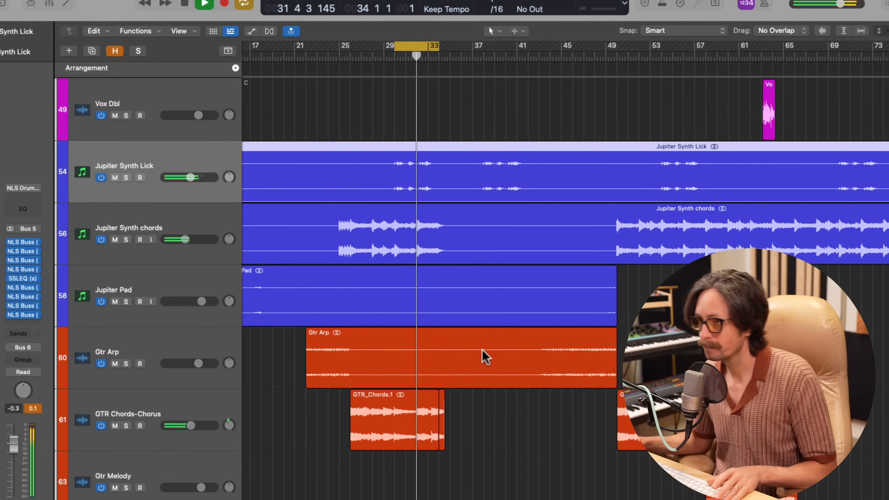
pyautogui.scroll(-2, 284, 324)
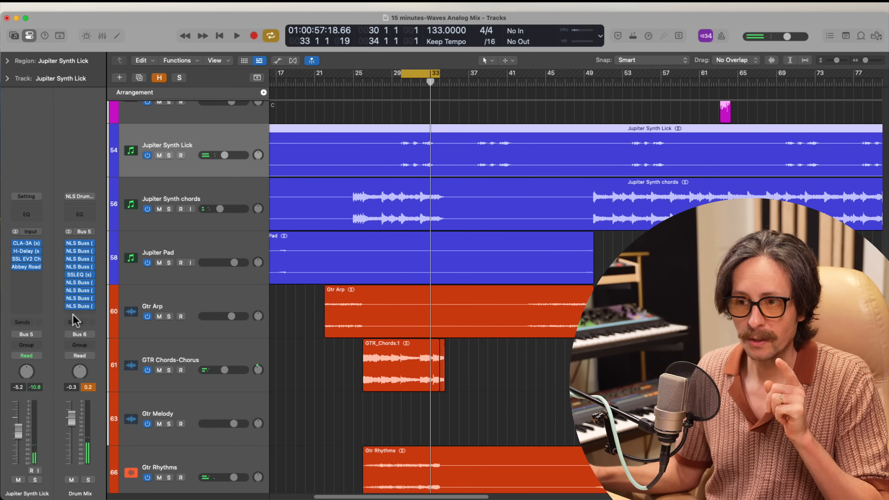
# Insert a stereo L1 limiter after the last plug-in on the Drum Mix bus and open it.
pyautogui.click(76, 314)
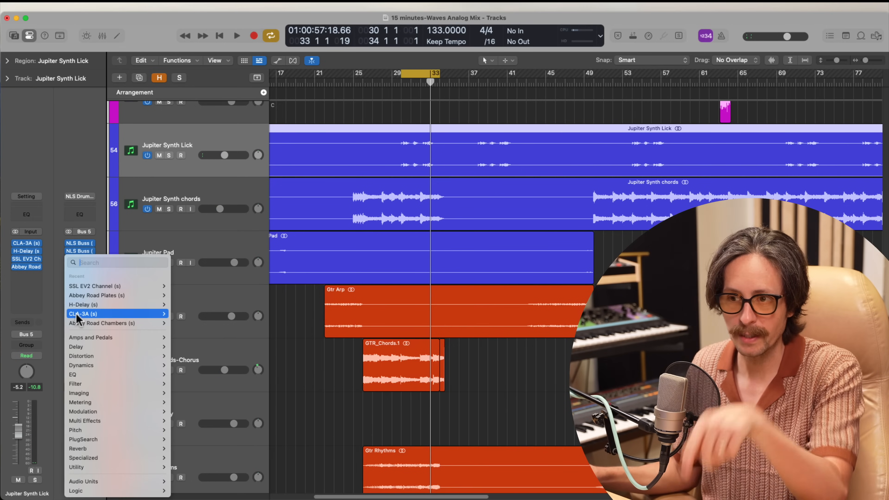
pyautogui.write('l')
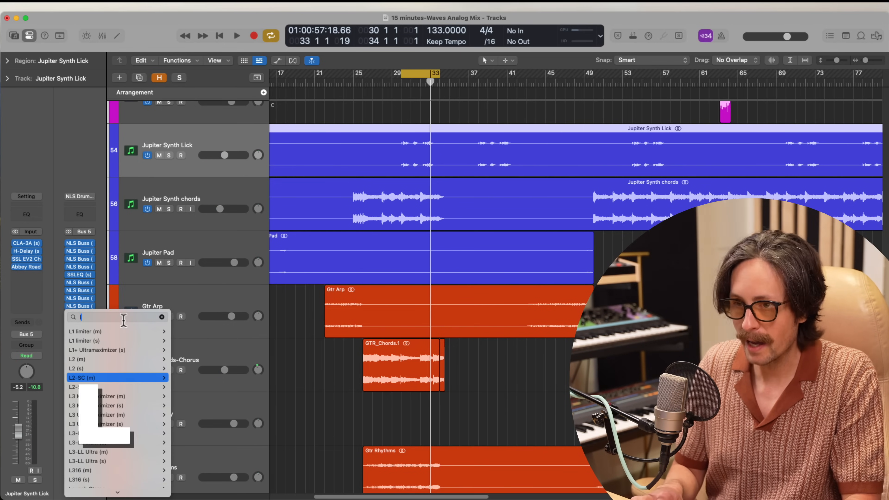
pyautogui.write('1')
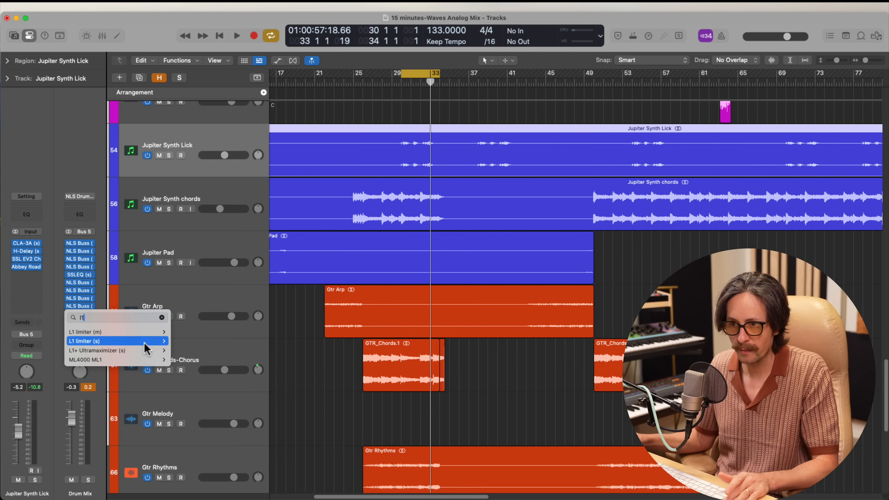
pyautogui.click(149, 341)
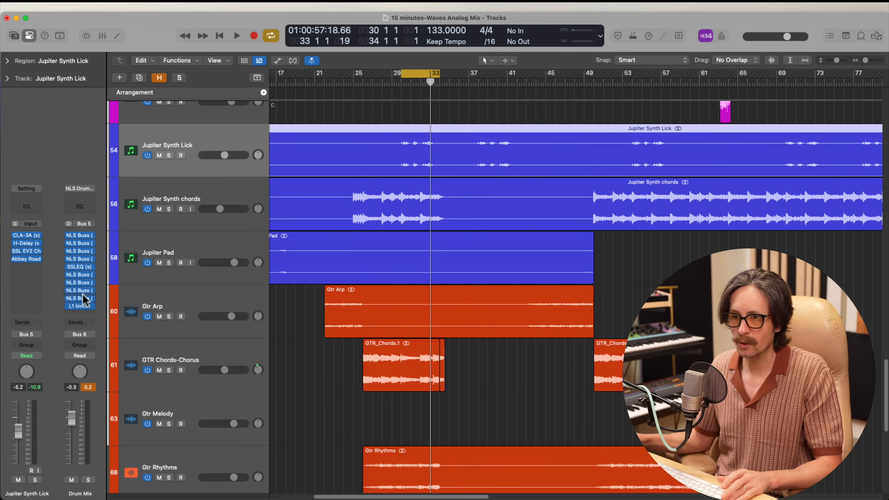
pyautogui.click(79, 304)
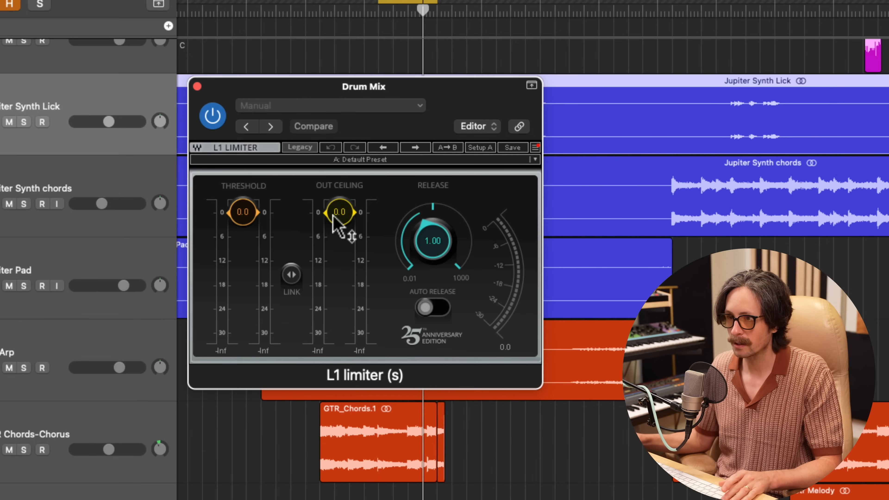
# Set the Drum Mix L1 limiter's out ceiling to -0.5 and its threshold to -1.4, checking during playback.
pyautogui.moveTo(333, 216); pyautogui.dragTo(335, 232)
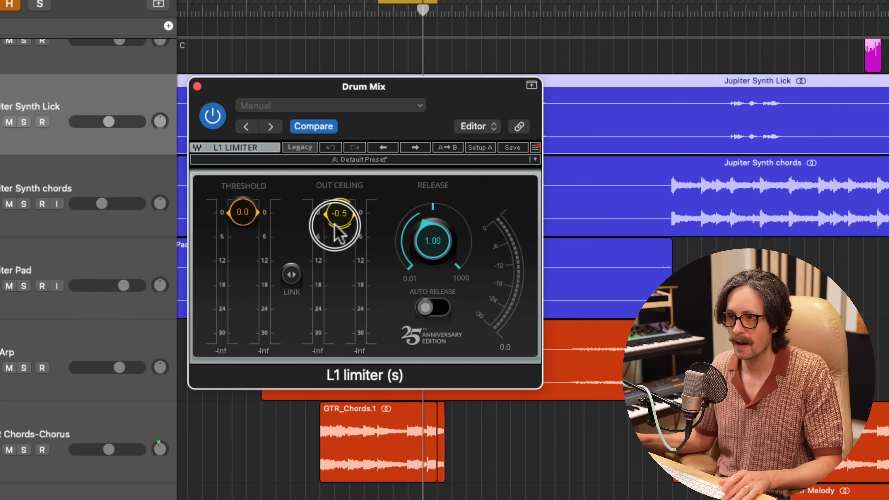
pyautogui.moveTo(239, 215); pyautogui.dragTo(238, 227)
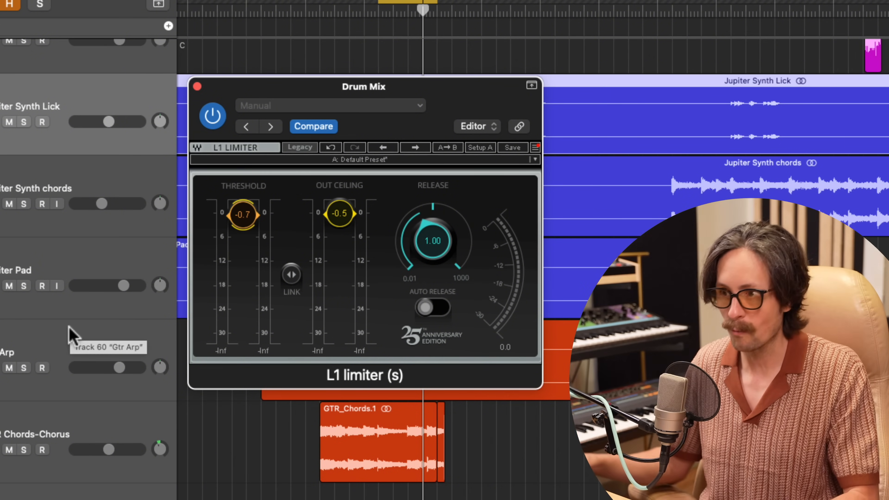
pyautogui.press('space')
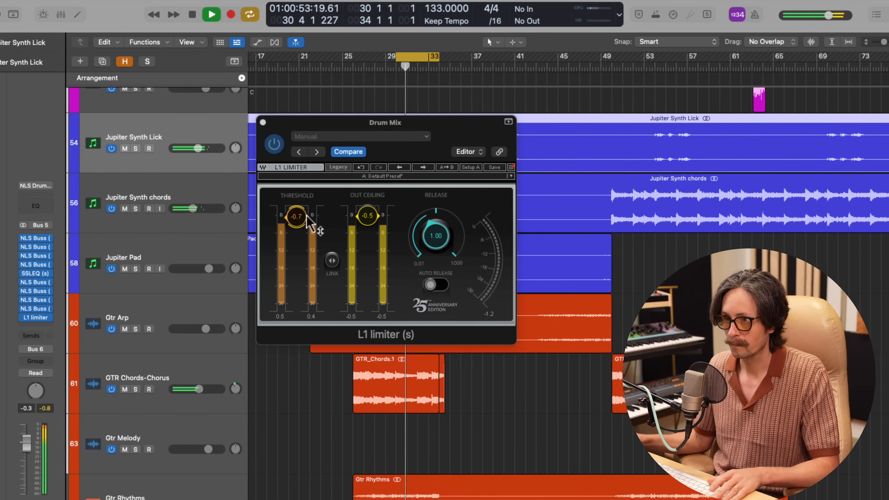
pyautogui.moveTo(308, 219)
pyautogui.mouseDown()
pyautogui.moveTo(300, 239)
pyautogui.moveTo(294, 215)
pyautogui.moveTo(308, 227)
pyautogui.moveTo(299, 226)
pyautogui.mouseUp()
pyautogui.press('space')
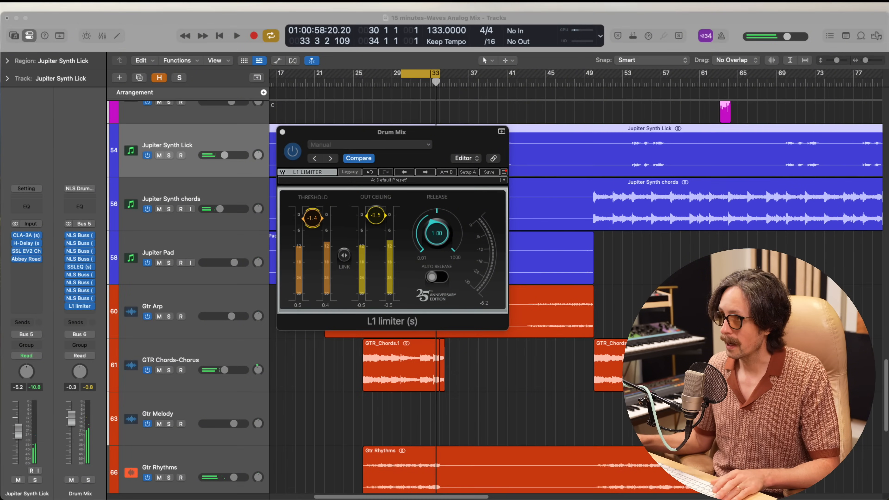
# Select the Vox Lead-V 2 track and insert a stereo L1 limiter after CLA-3A on the Vox Mix bus.
pyautogui.click(677, 21)
pyautogui.scroll(15, 247, 308)
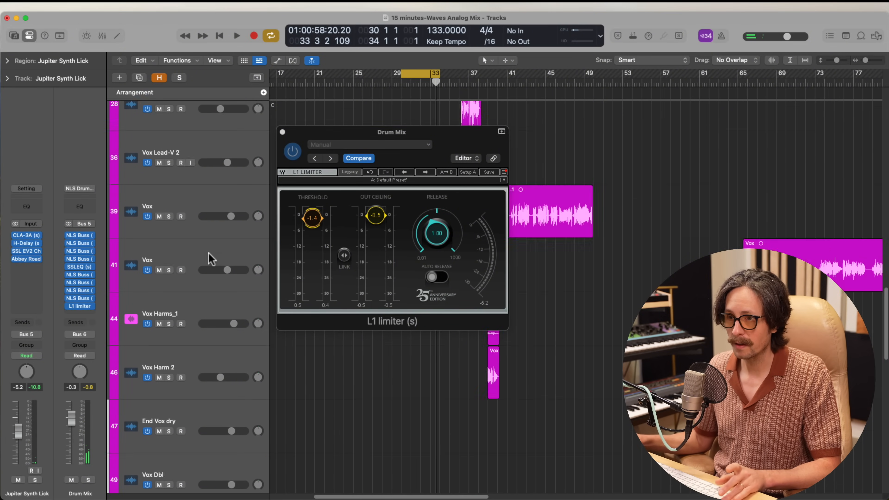
pyautogui.click(184, 238)
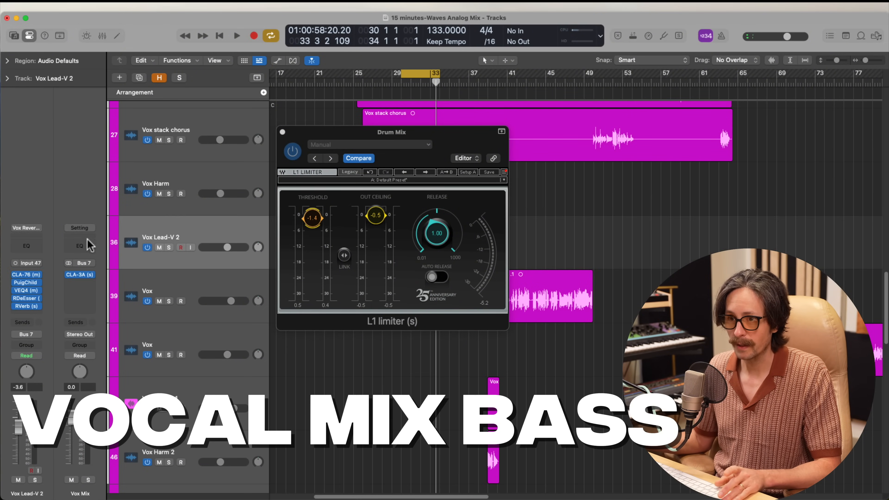
pyautogui.click(82, 286)
pyautogui.click(87, 288)
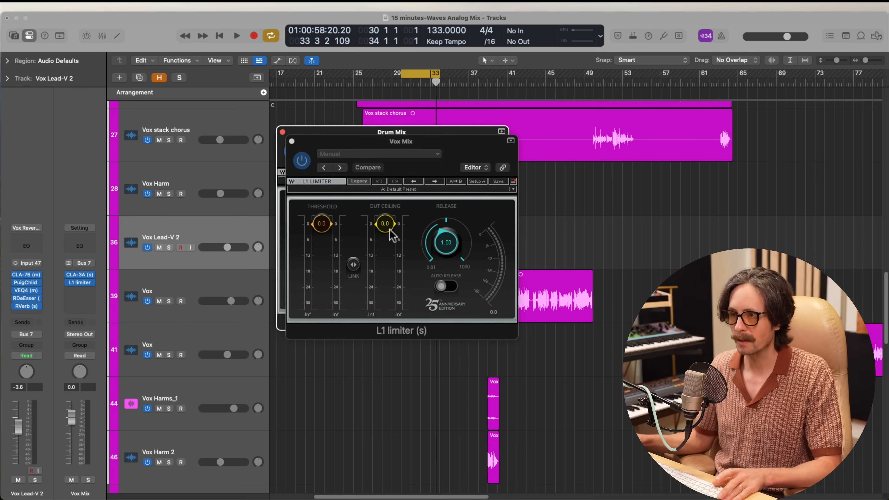
# Set the Vox Mix L1 limiter's out ceiling to -0.5 and its threshold to -2.7 during playback.
pyautogui.moveTo(378, 223); pyautogui.dragTo(378, 227)
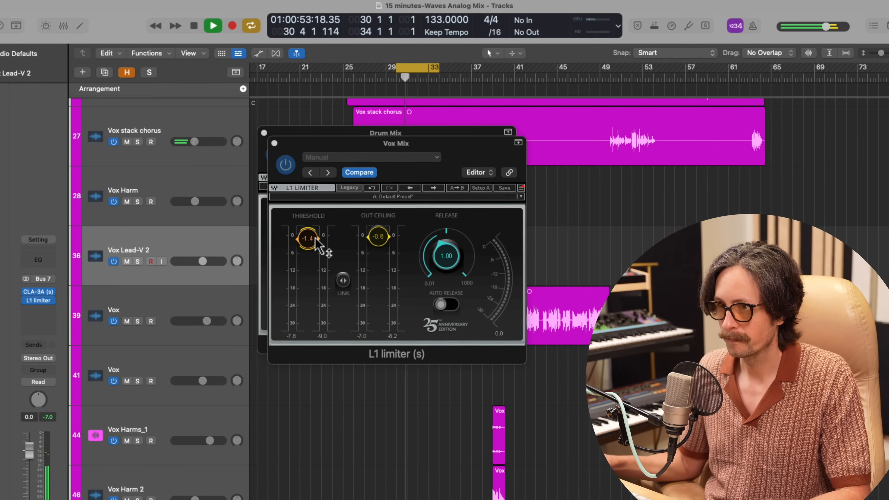
pyautogui.moveTo(315, 241); pyautogui.dragTo(312, 265)
pyautogui.moveTo(372, 241); pyautogui.dragTo(370, 242)
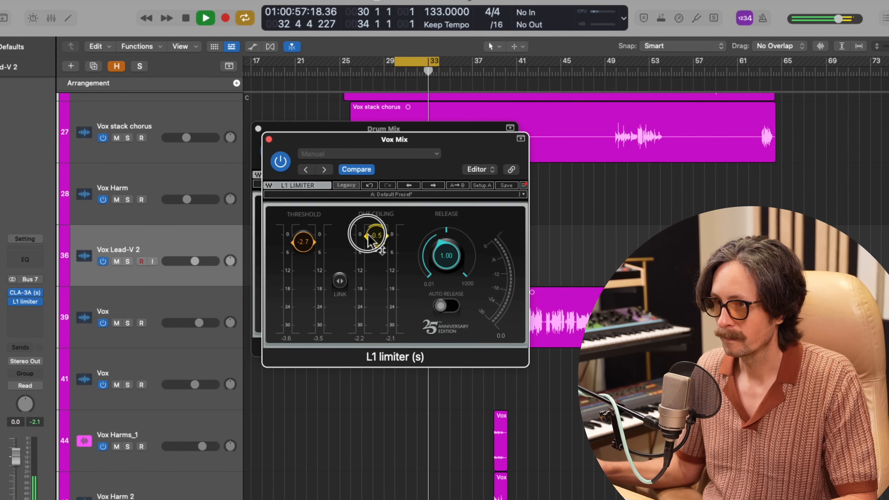
# Play the mix from bar 26 with cycling turned off, and close both L1 limiter windows.
pyautogui.click(350, 71)
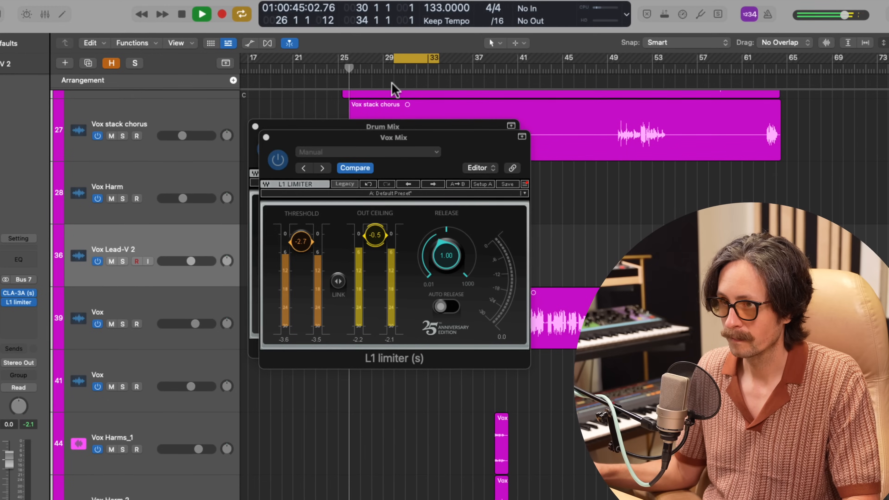
pyautogui.click(422, 58)
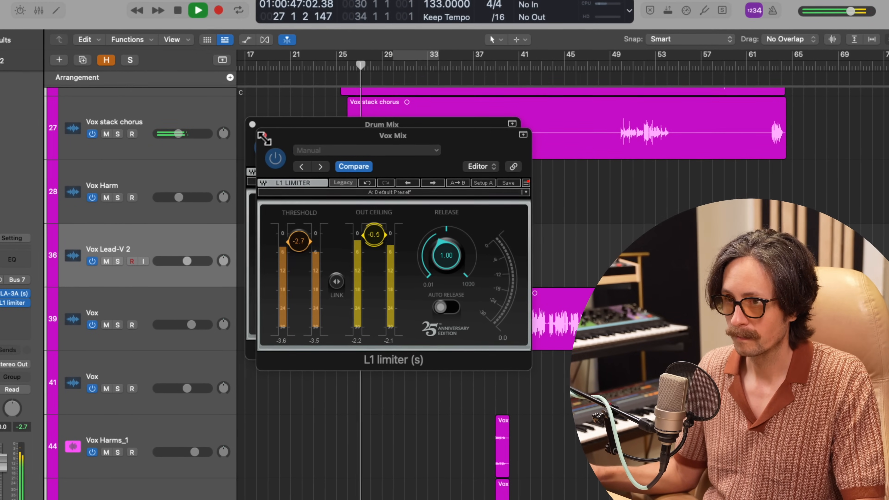
pyautogui.click(262, 134)
pyautogui.click(253, 124)
# Reopen the Vox Mix L1 limiter and raise its threshold to about -1.9 while the chorus vocals play.
pyautogui.scroll(3, 338, 294)
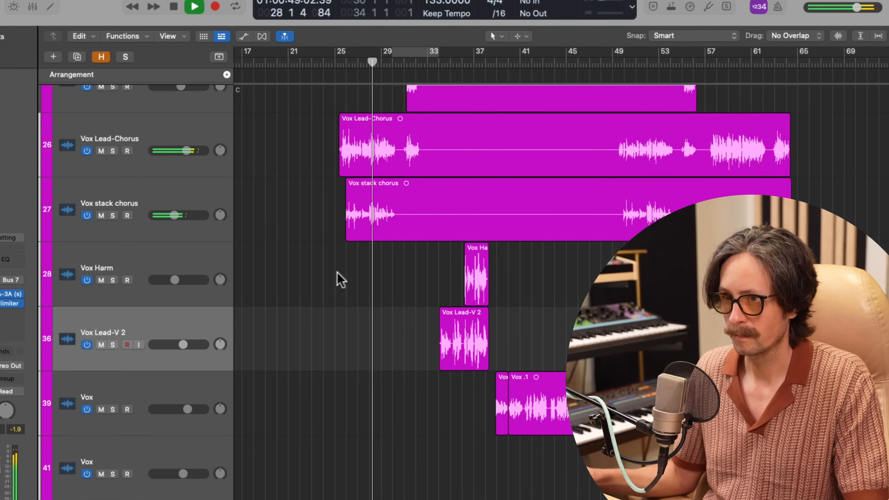
pyautogui.scroll(-15, 338, 280)
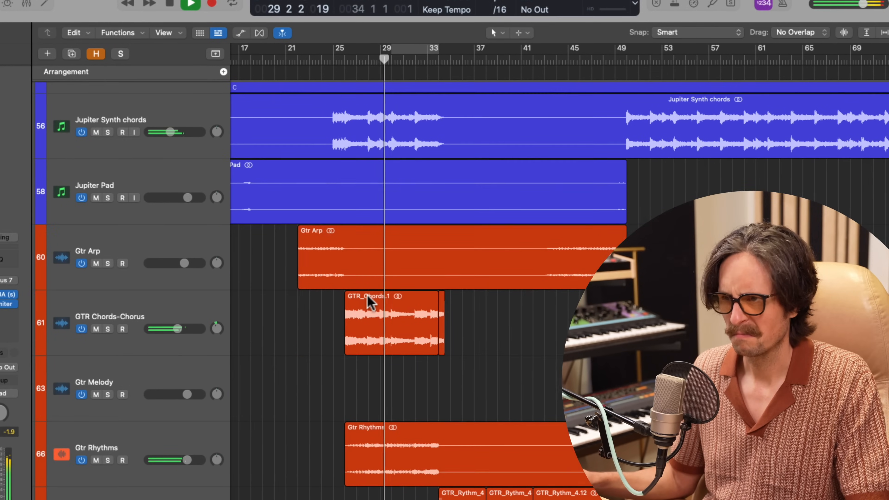
pyautogui.scroll(17, 365, 299)
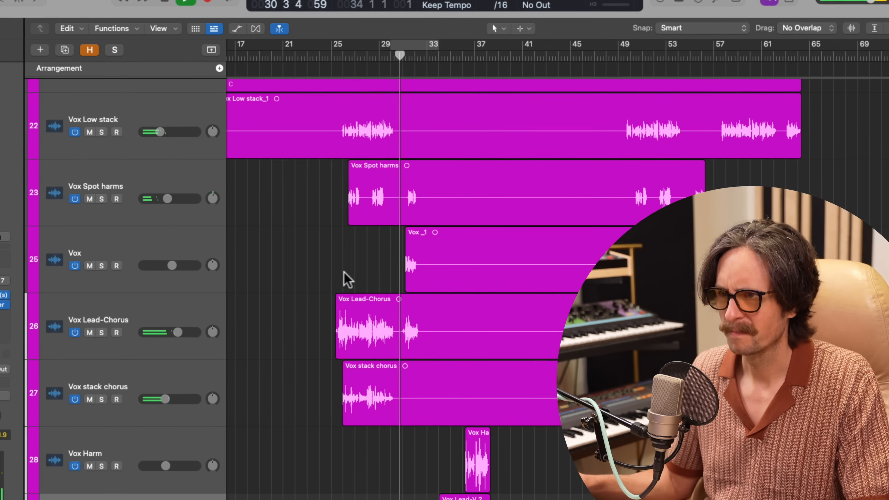
pyautogui.click(3, 296)
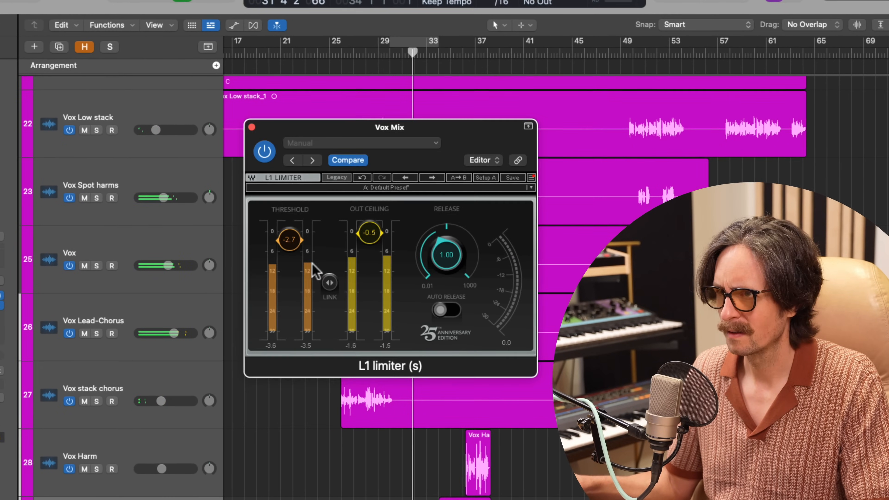
pyautogui.moveTo(289, 240); pyautogui.dragTo(297, 233)
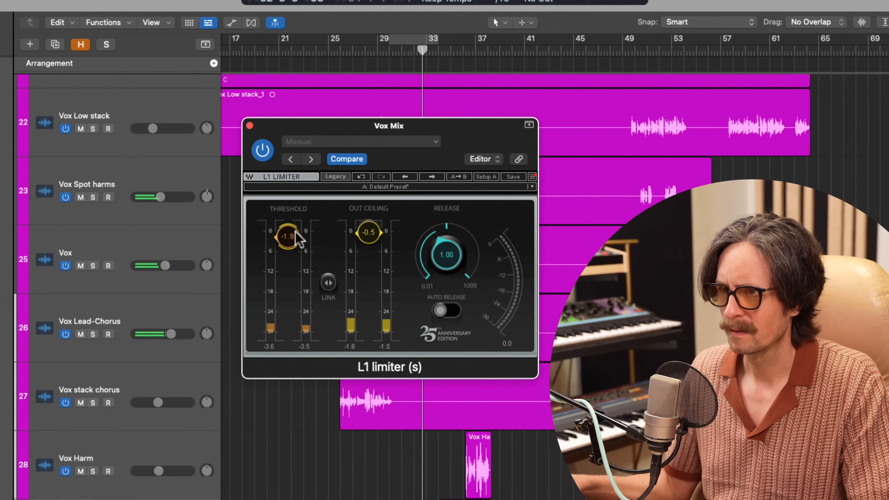